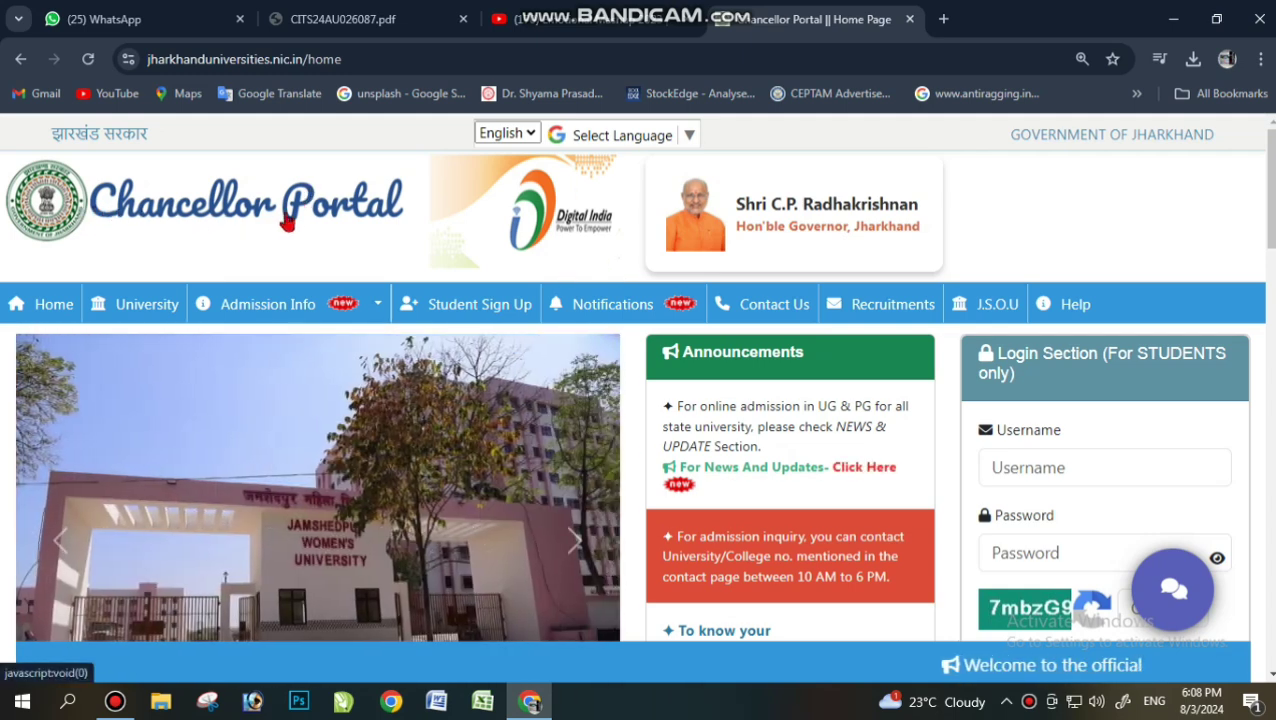
# Look over the portal's web address and scroll through the home page to the sign-up link
pyautogui.click(390, 59)
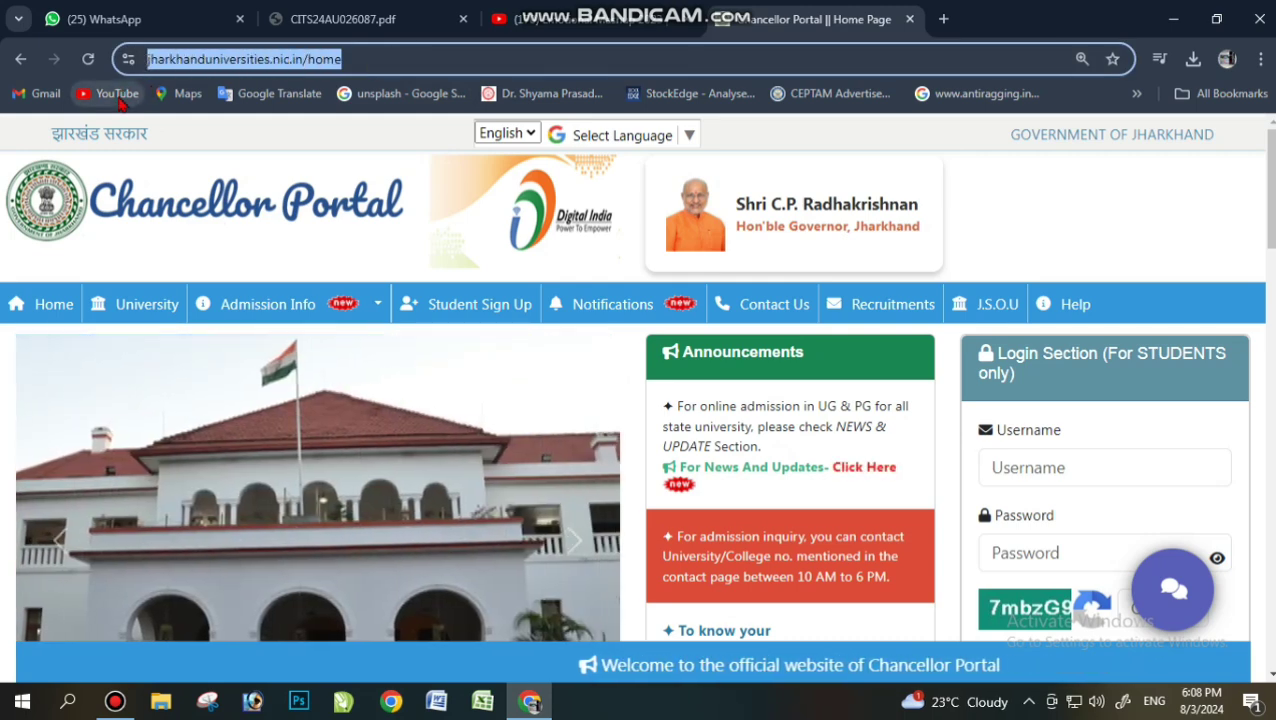
pyautogui.click(172, 160)
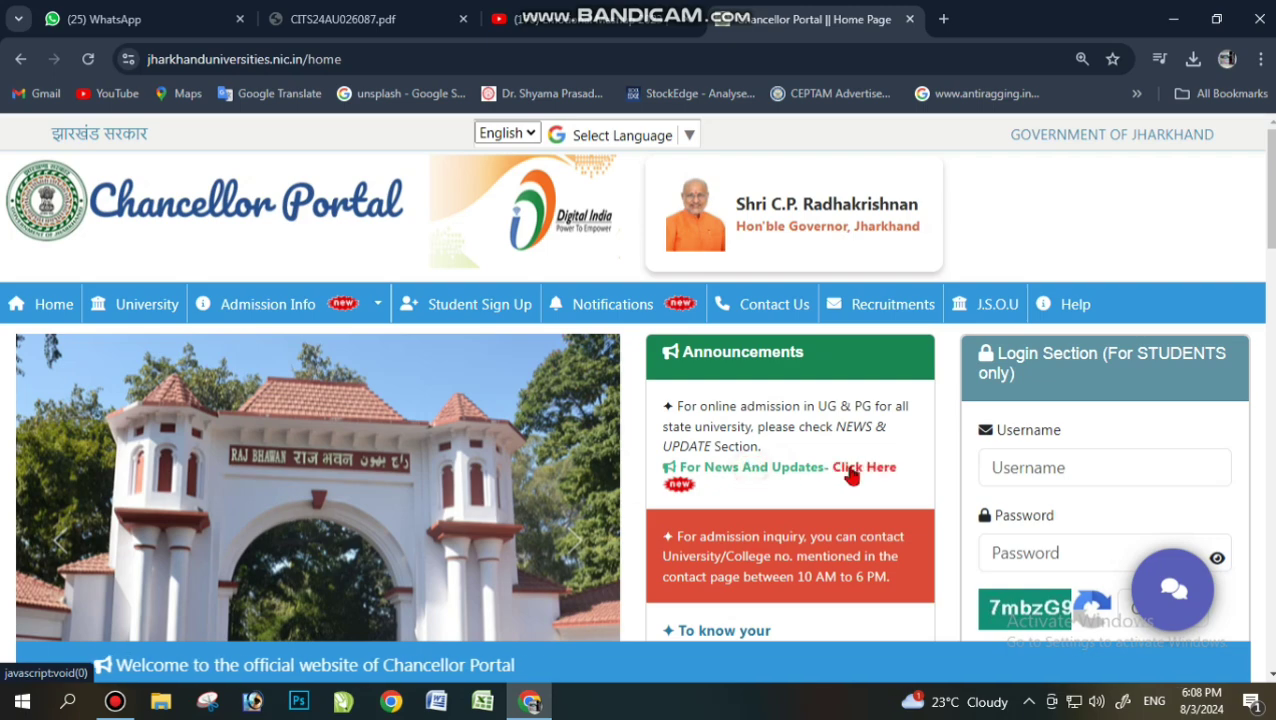
pyautogui.scroll(-1, 850, 470)
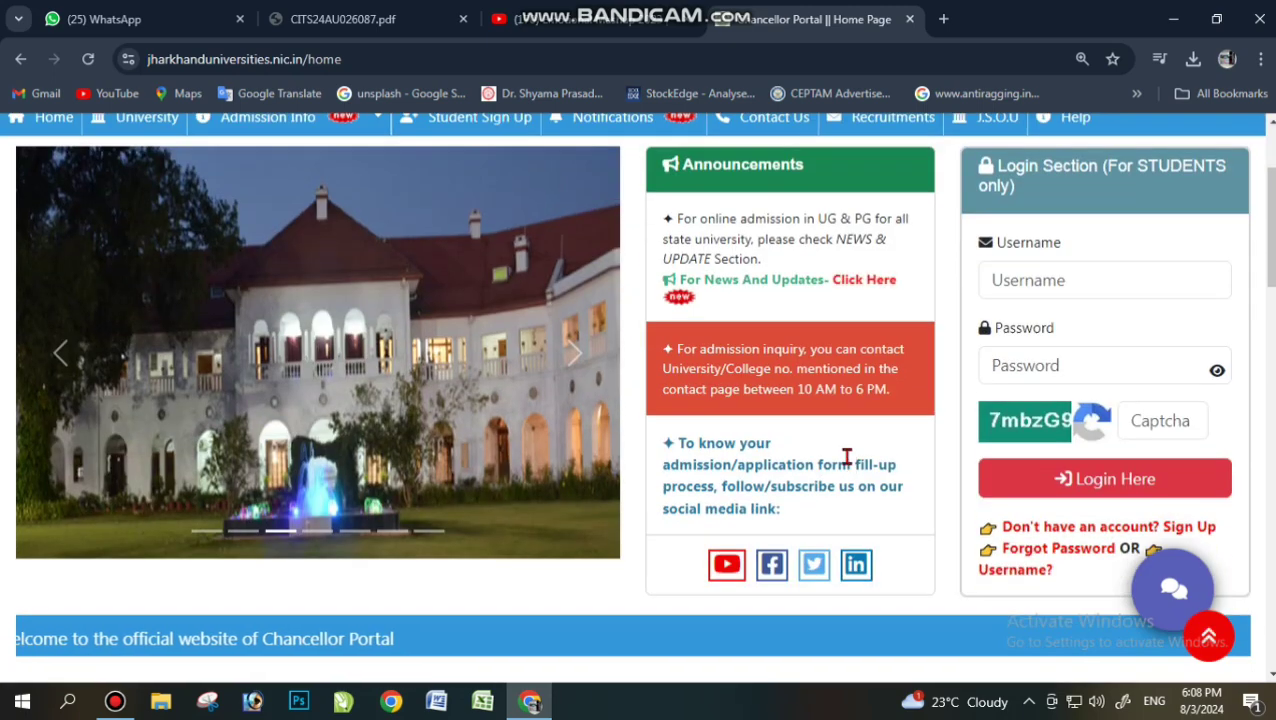
pyautogui.scroll(1, 847, 450)
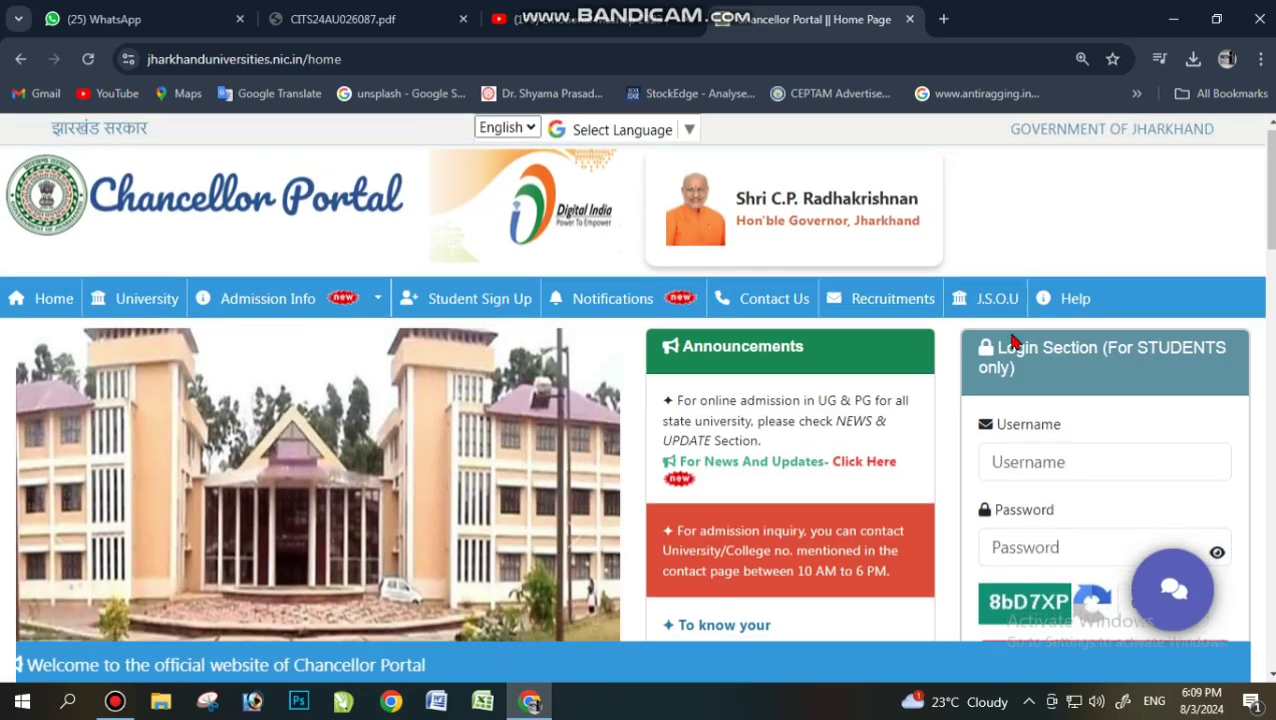
pyautogui.scroll(-2, 1012, 340)
pyautogui.scroll(-1, 1012, 340)
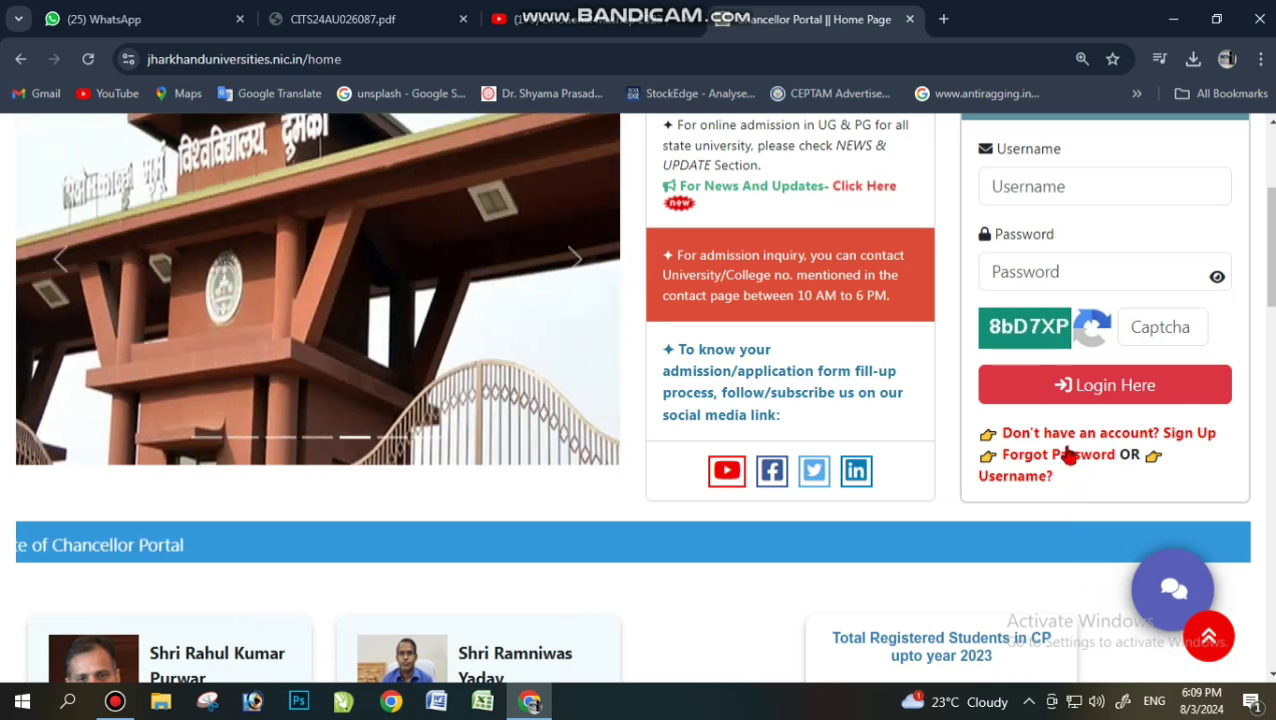
pyautogui.moveTo(1005, 437); pyautogui.dragTo(1128, 442)
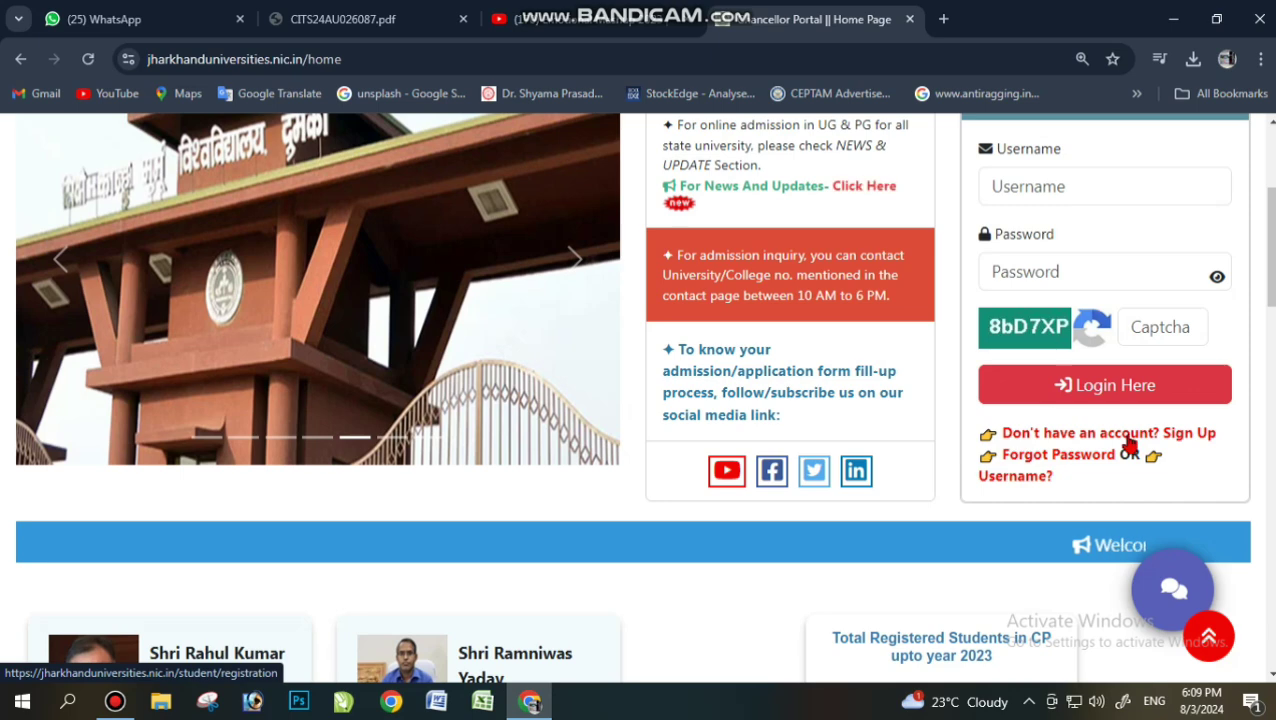
# On the Student Sign Up page, work through the Full Name, Email ID and Password fields to the captcha
pyautogui.click(1108, 438)
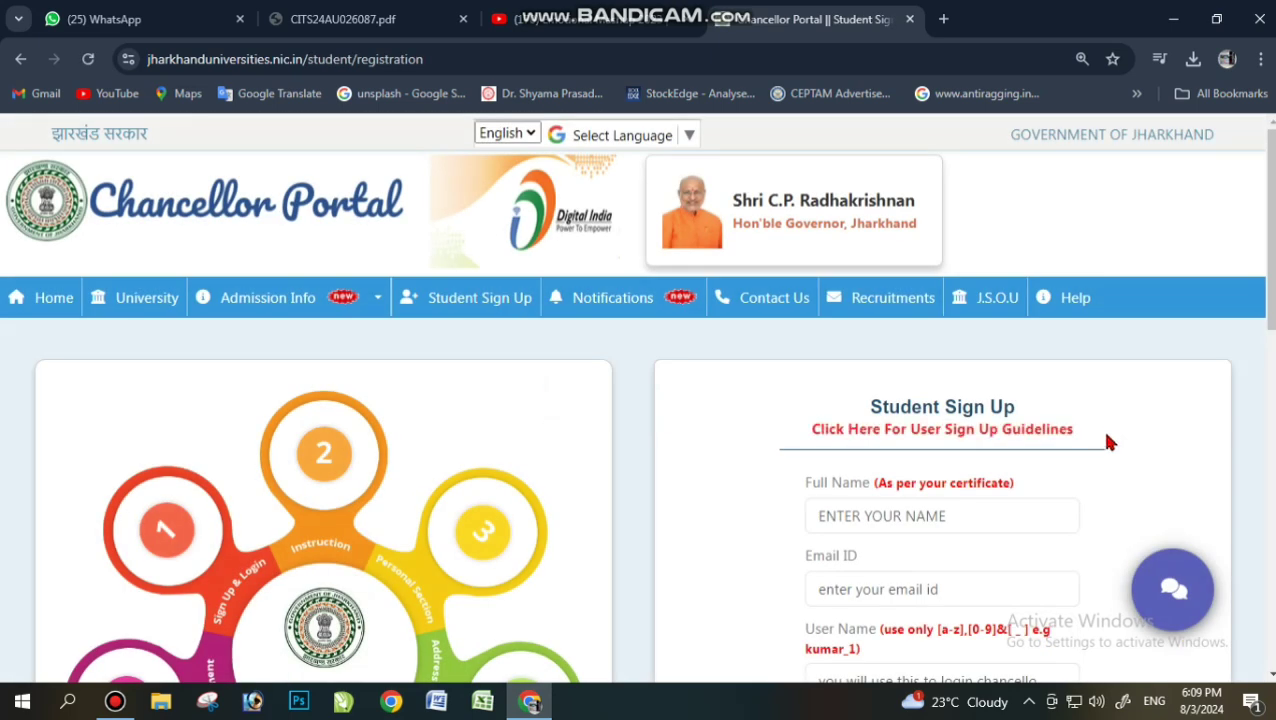
pyautogui.scroll(-1, 1108, 455)
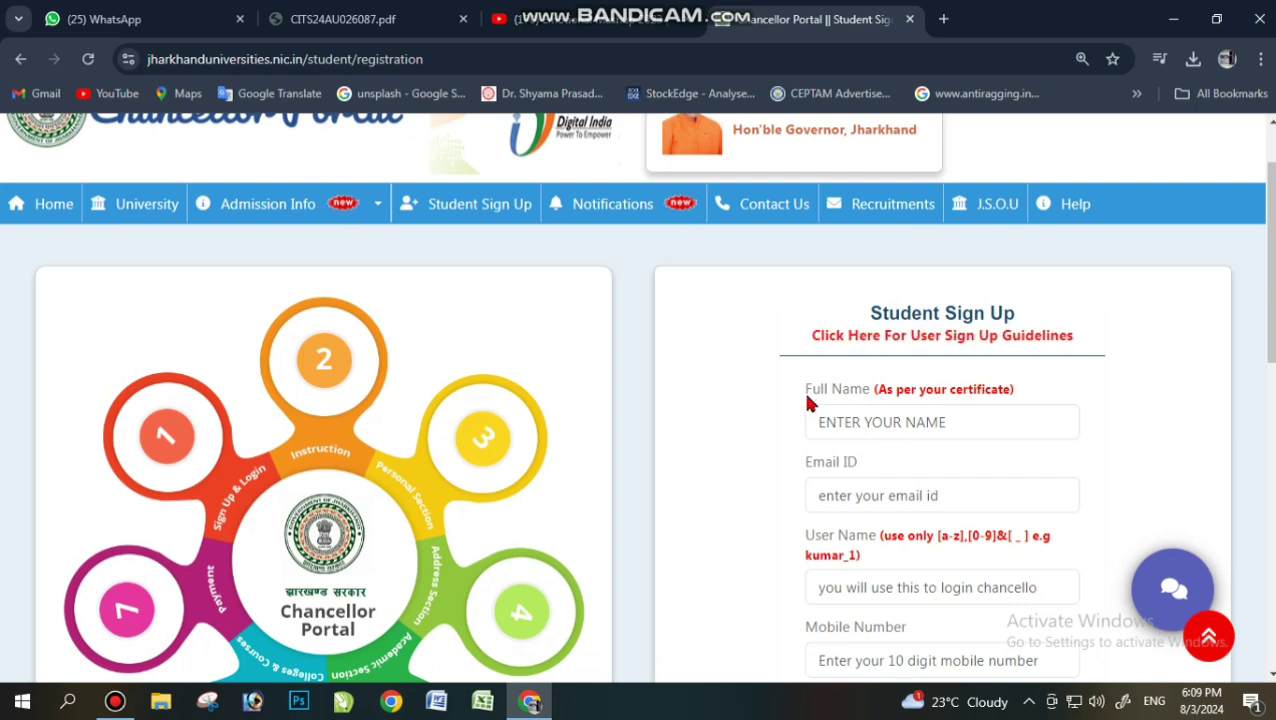
pyautogui.click(814, 399)
pyautogui.moveTo(858, 400); pyautogui.dragTo(872, 400)
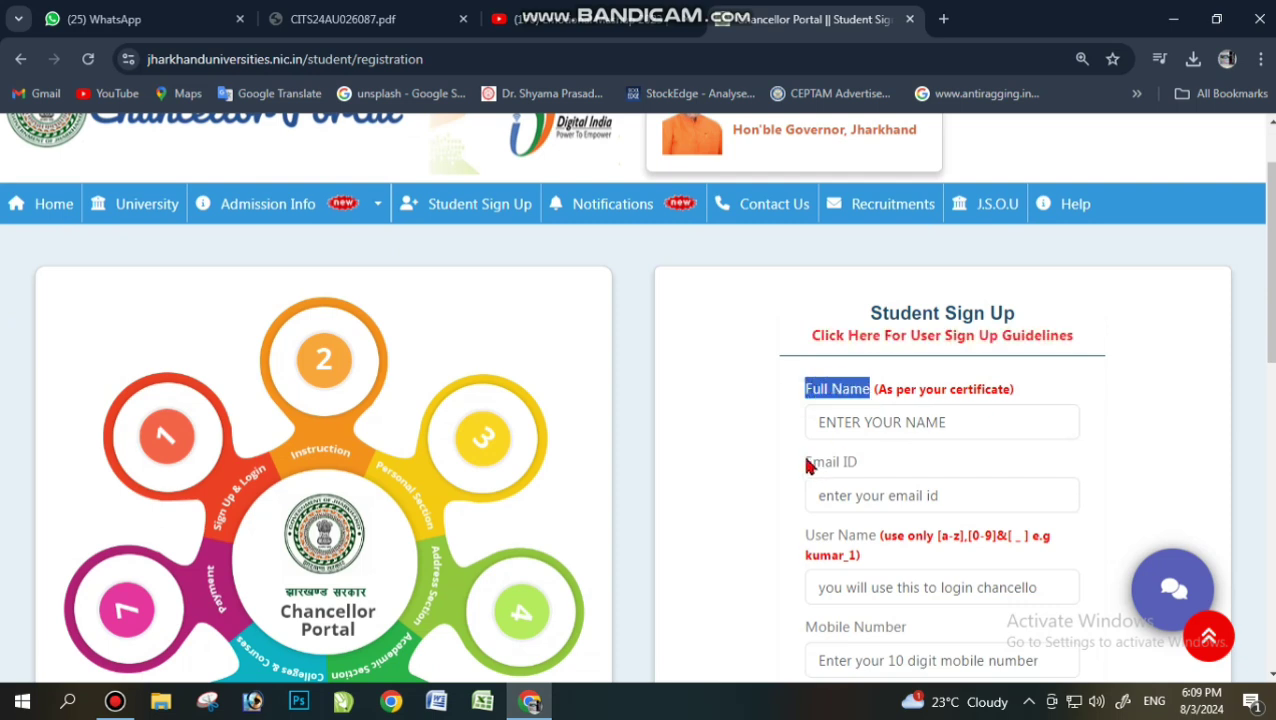
pyautogui.moveTo(806, 462); pyautogui.dragTo(864, 470)
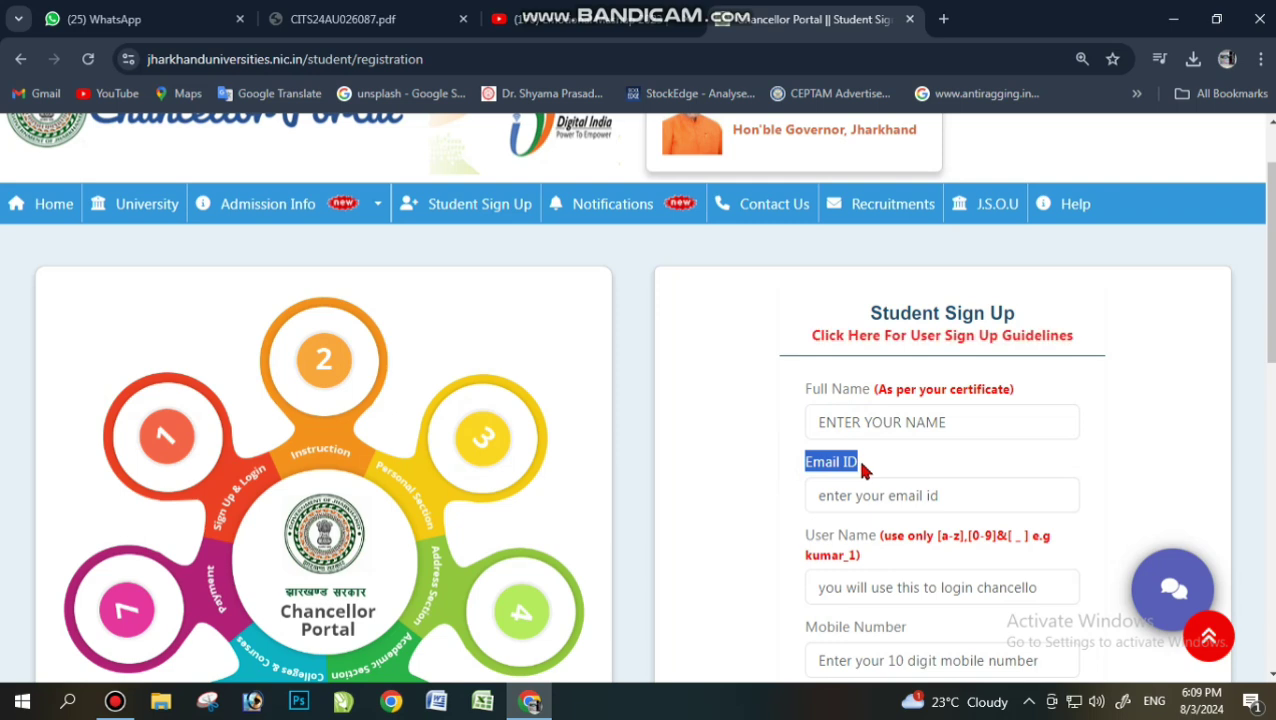
pyautogui.scroll(-2, 862, 470)
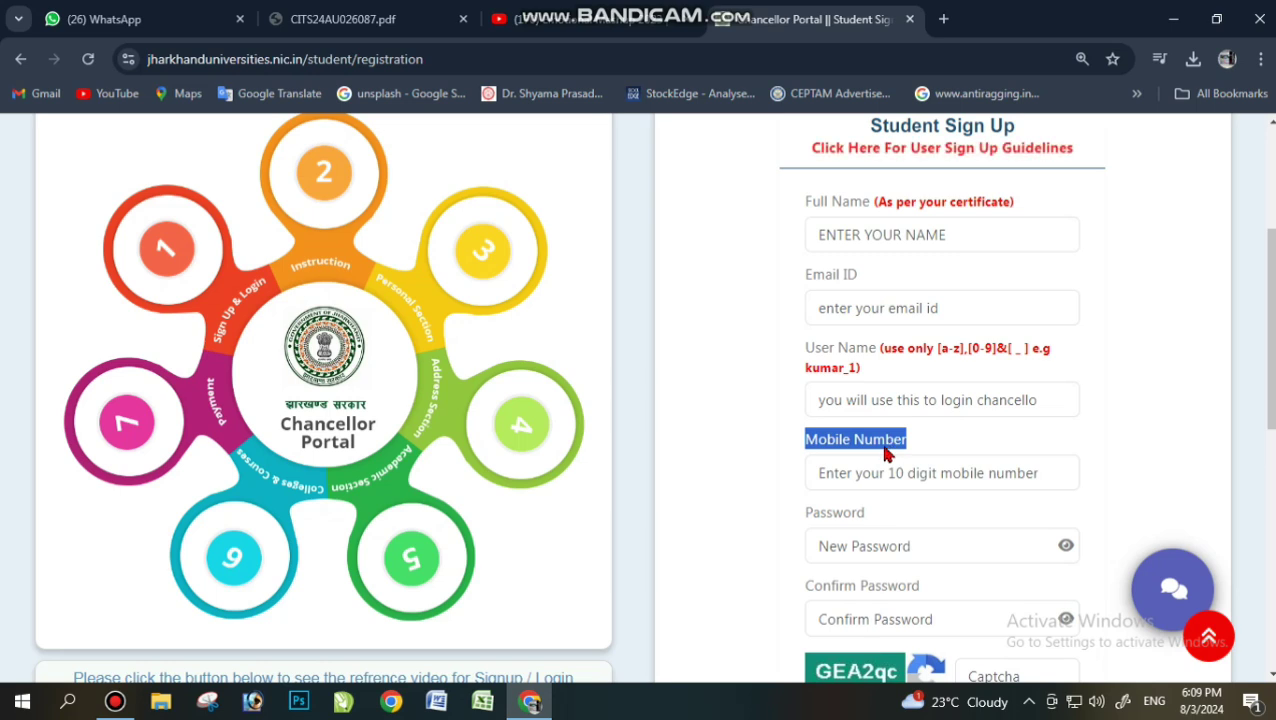
pyautogui.moveTo(809, 514); pyautogui.dragTo(828, 517)
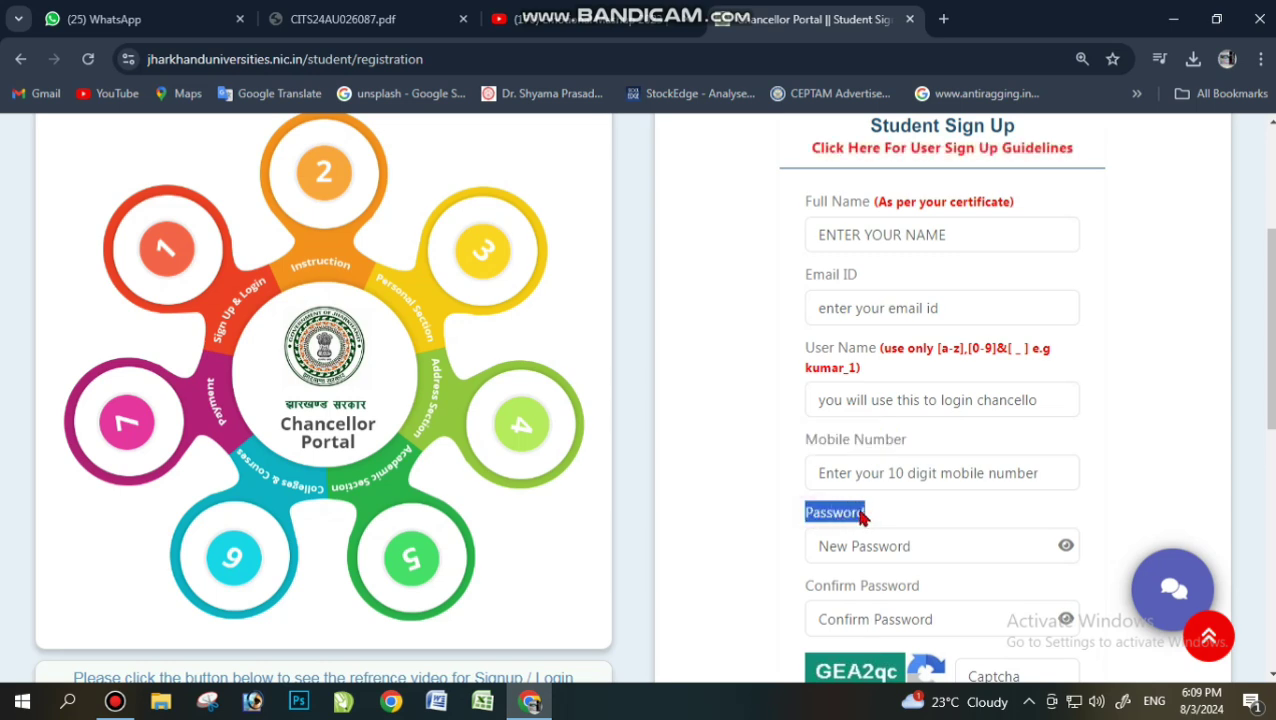
pyautogui.scroll(-1, 860, 515)
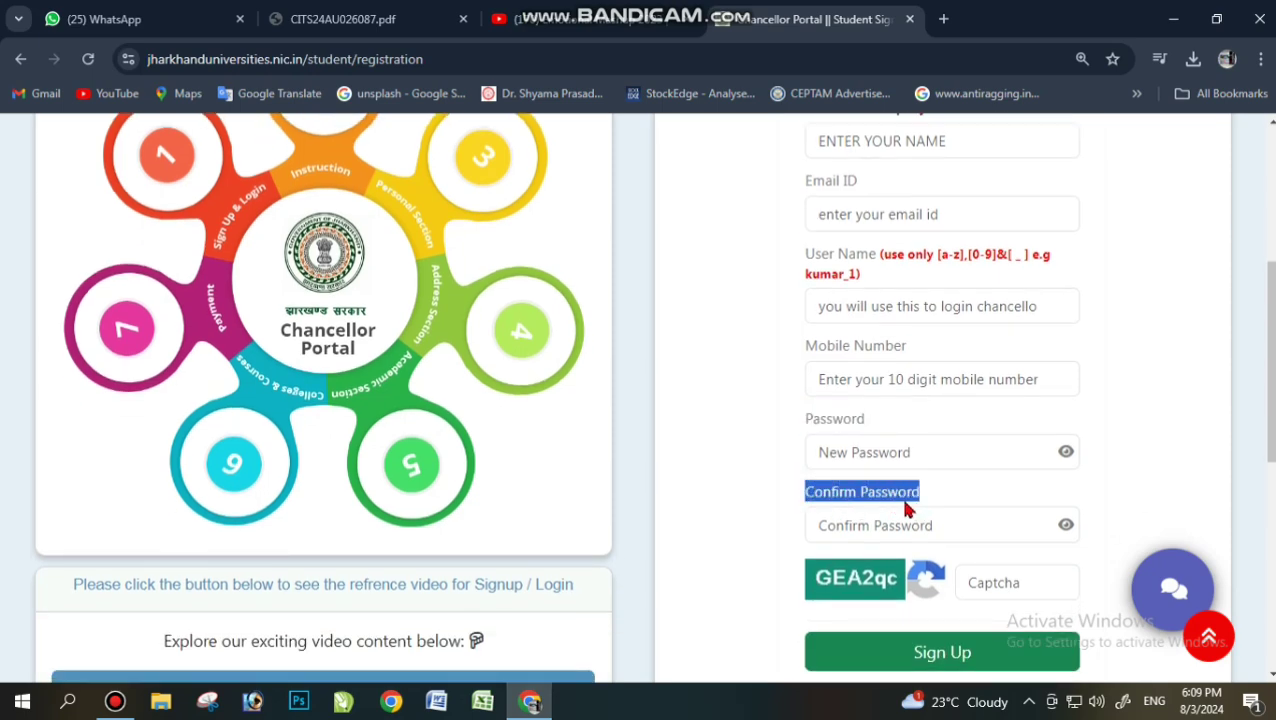
pyautogui.scroll(-2, 906, 509)
pyautogui.click(1007, 400)
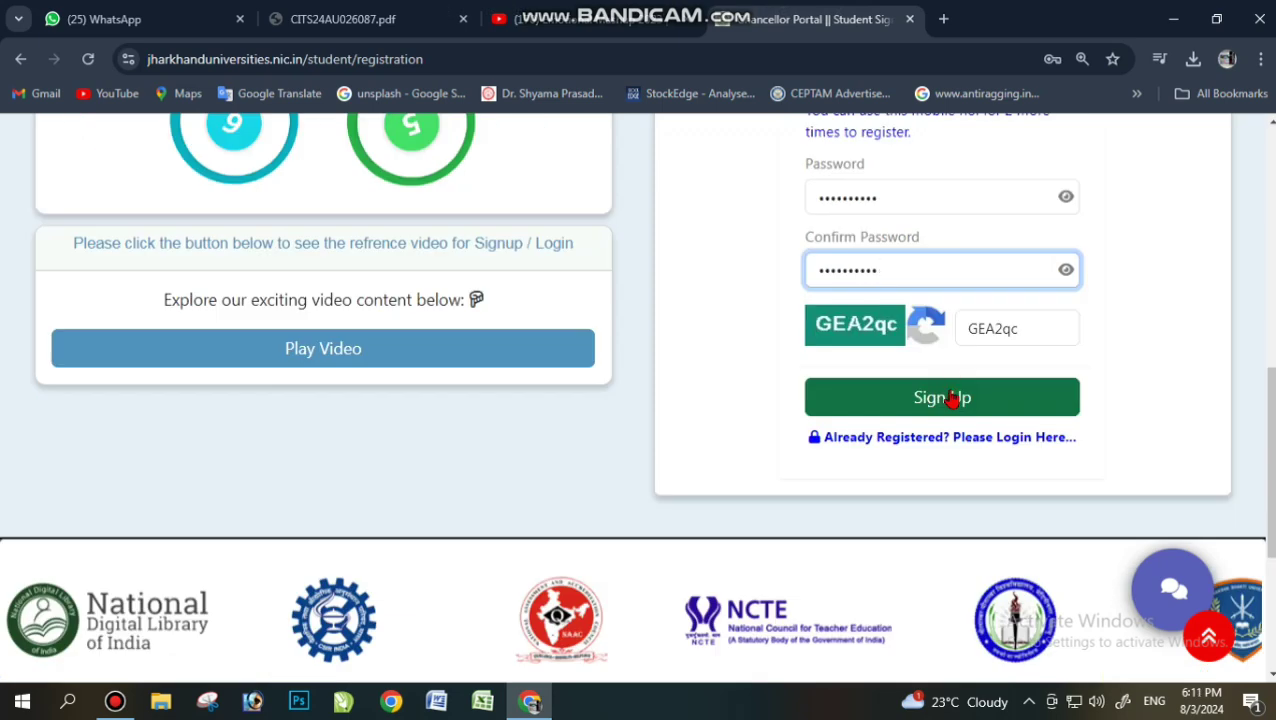
# Submit the sign-up, enter the one-time code and verify it to register the student
pyautogui.click(952, 398)
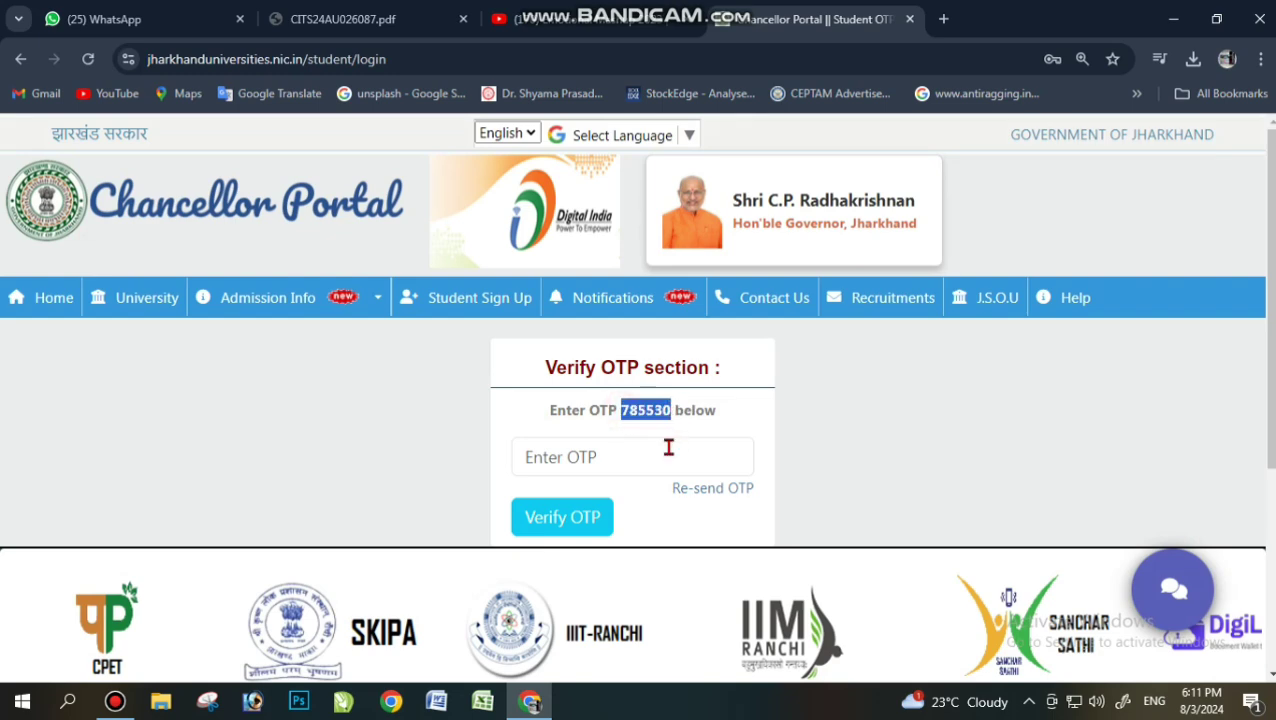
pyautogui.click(640, 457)
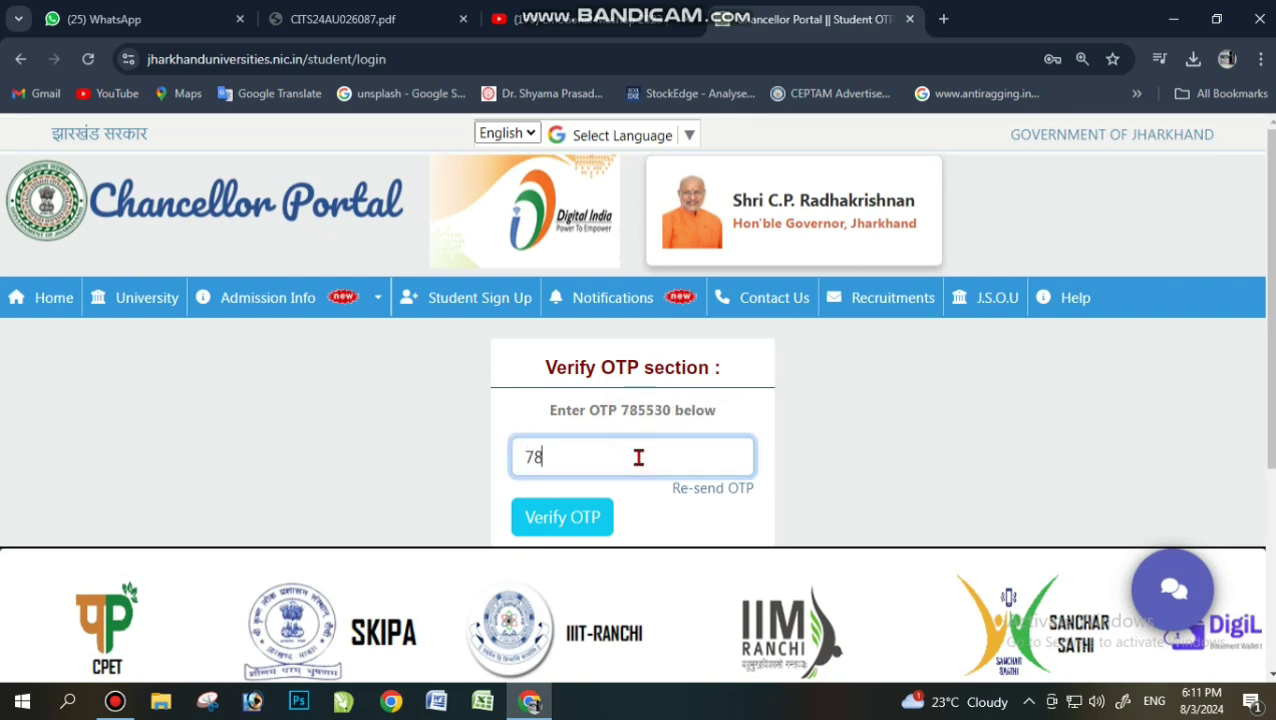
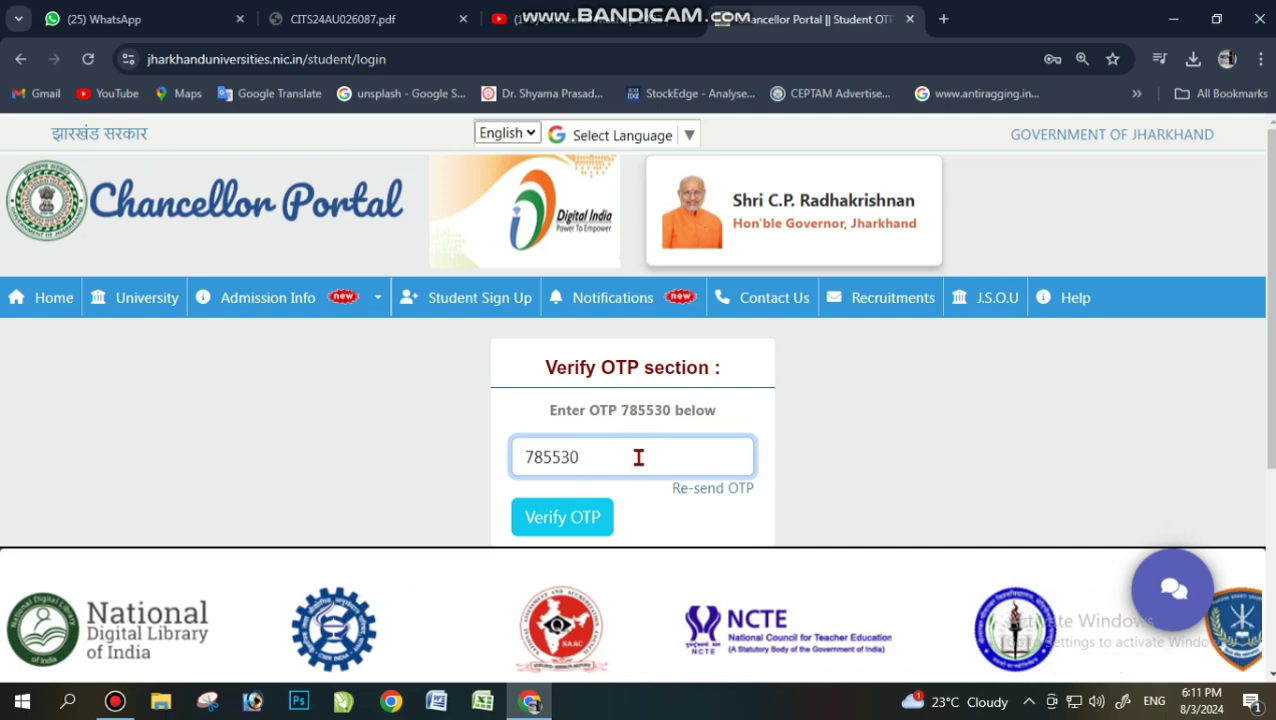
pyautogui.click(585, 530)
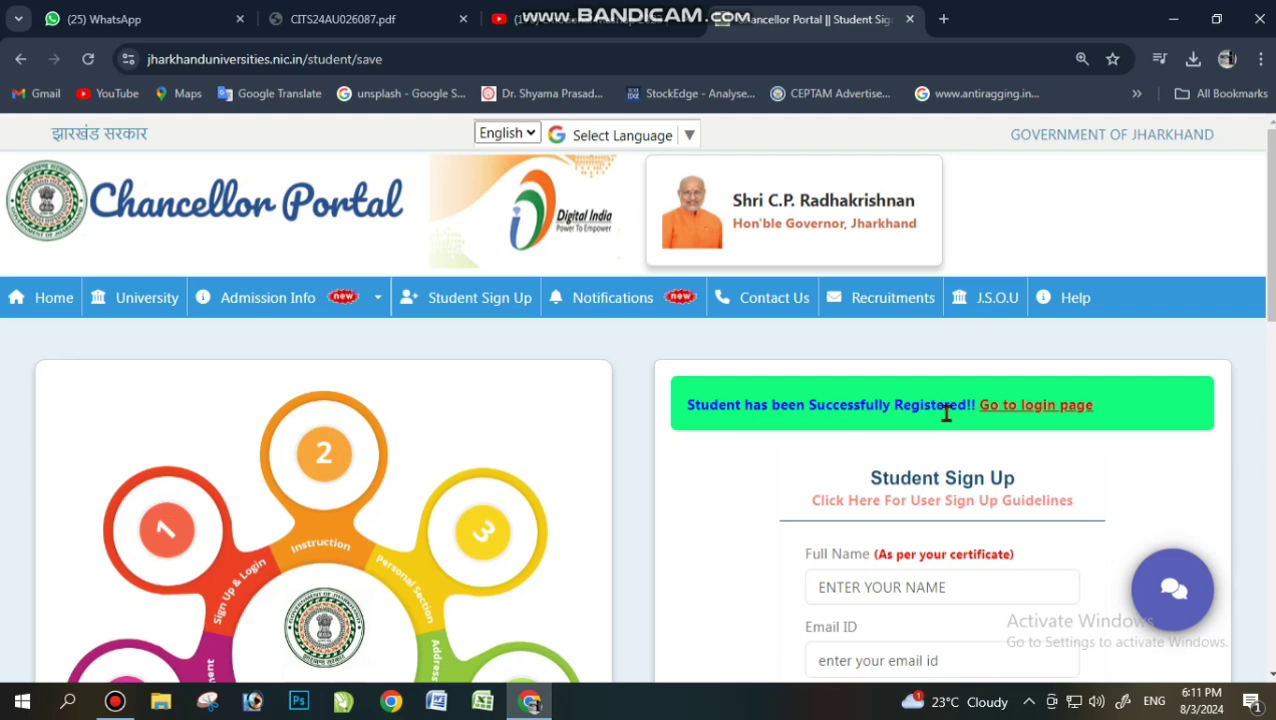
pyautogui.moveTo(692, 407); pyautogui.dragTo(968, 402)
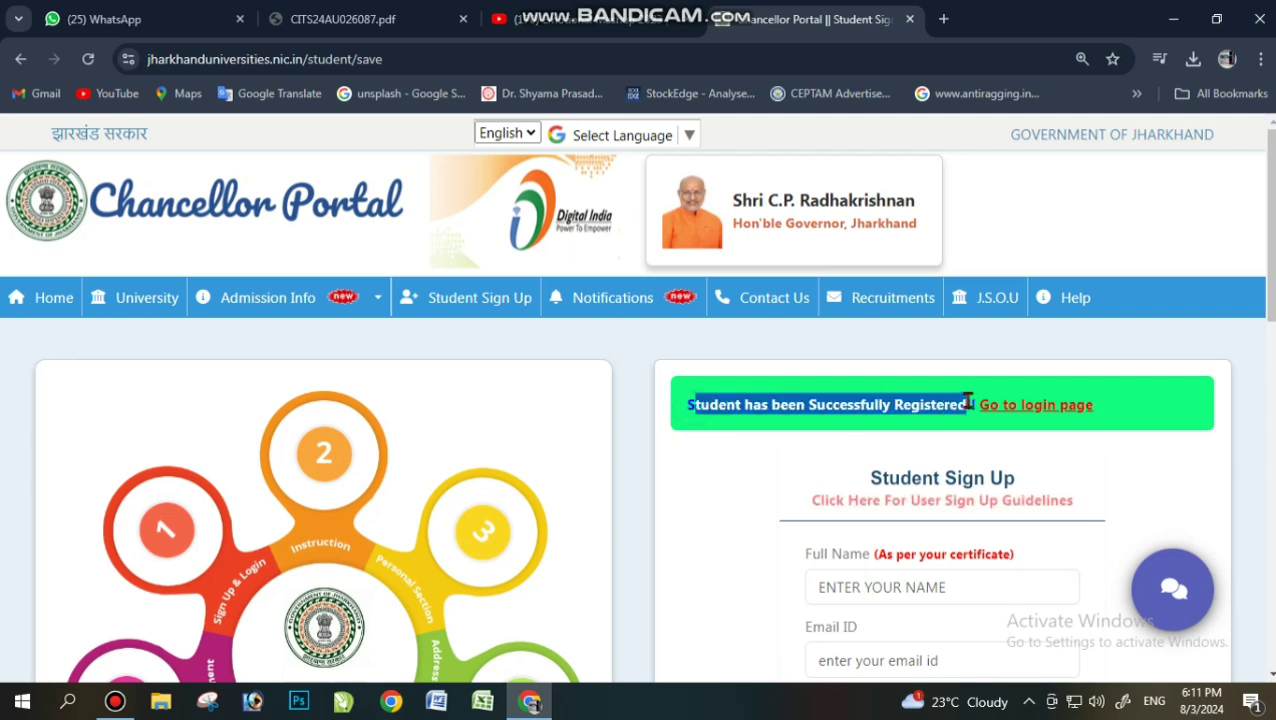
# Go back to the login page and fill the Login Section's username, password and captcha
pyautogui.click(1020, 407)
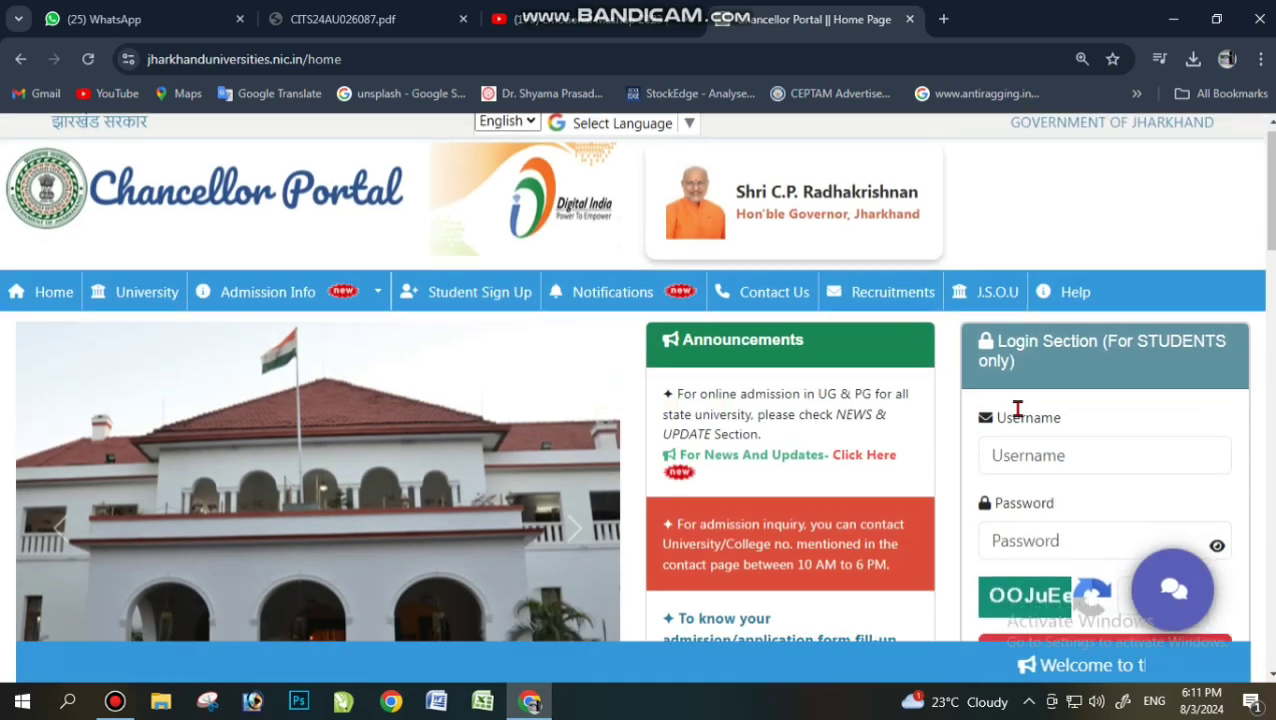
pyautogui.scroll(-1, 1018, 408)
pyautogui.moveTo(998, 336); pyautogui.dragTo(1066, 350)
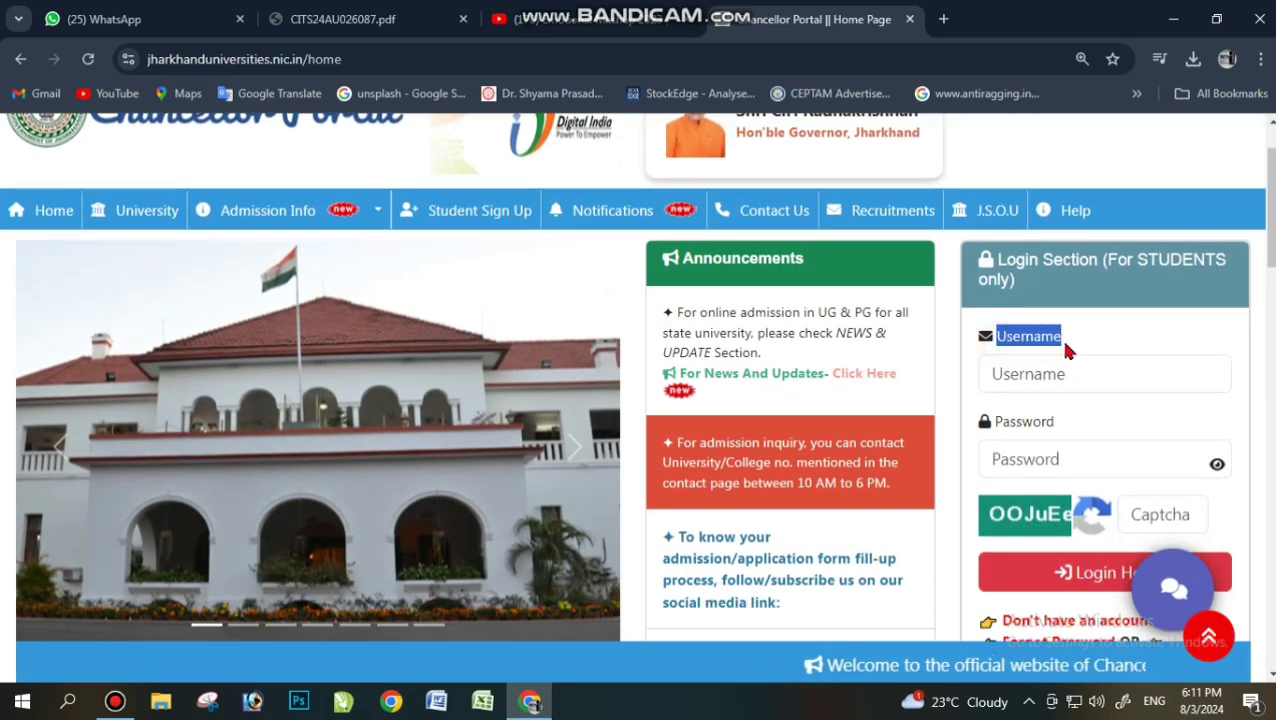
pyautogui.moveTo(994, 421); pyautogui.dragTo(1060, 428)
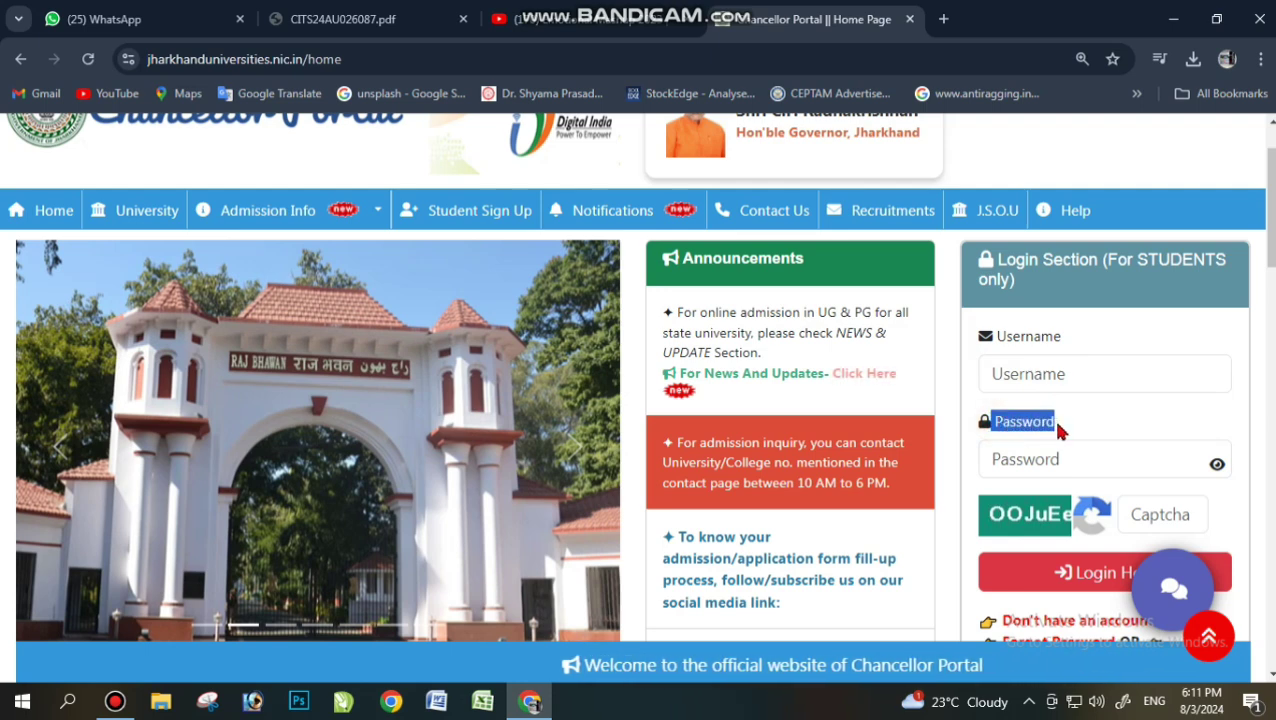
pyautogui.scroll(-1, 1060, 428)
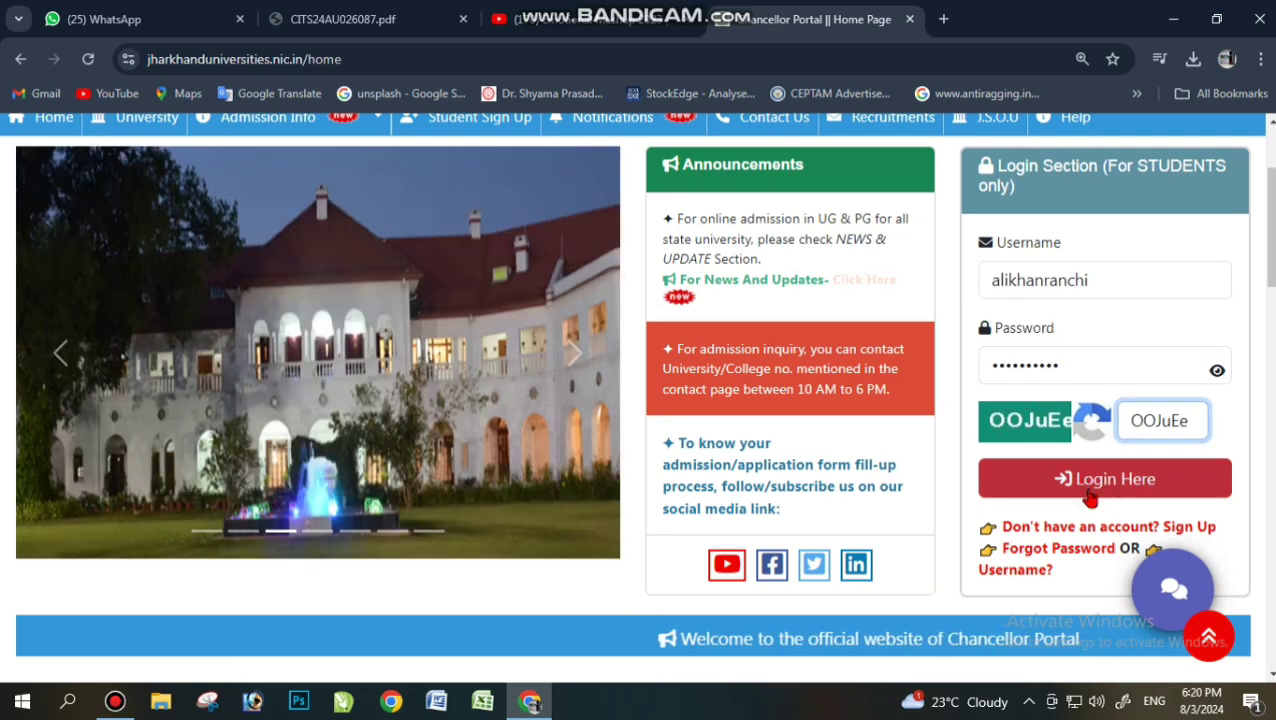
# Log in and set the course to Post Graduate and the apply year to 2024
pyautogui.click(1090, 497)
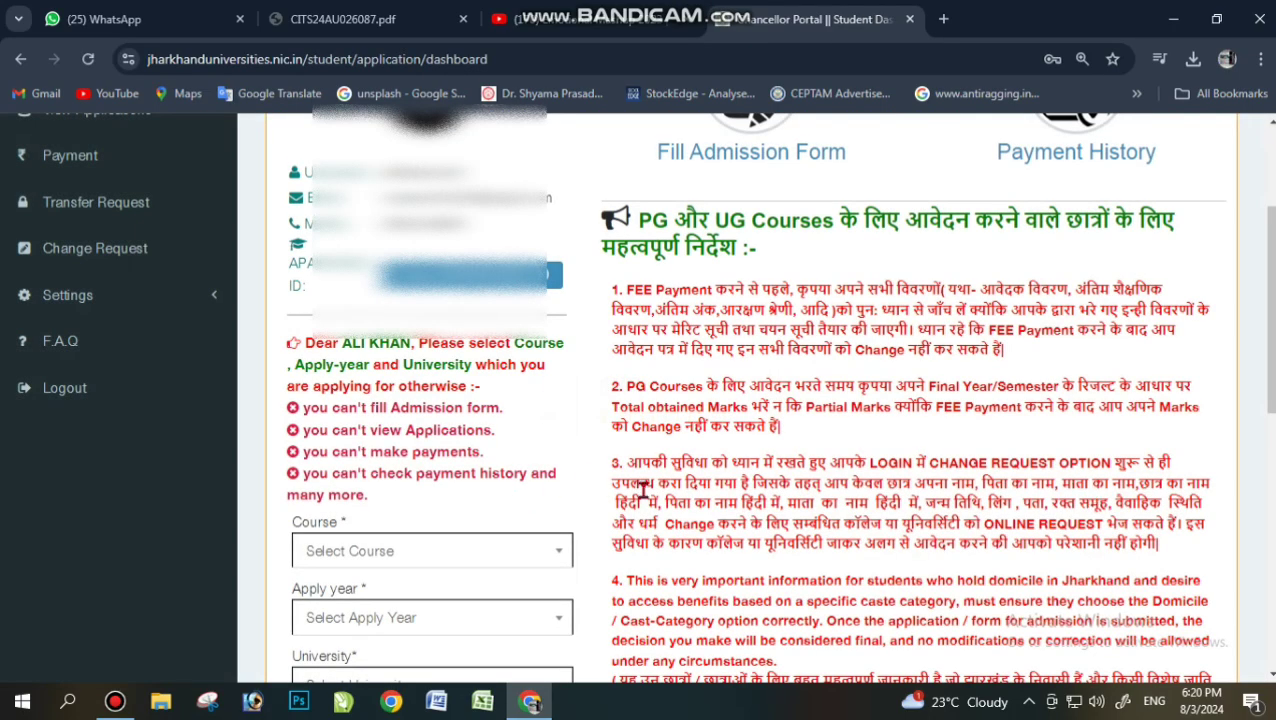
pyautogui.scroll(-2, 643, 490)
pyautogui.click(402, 366)
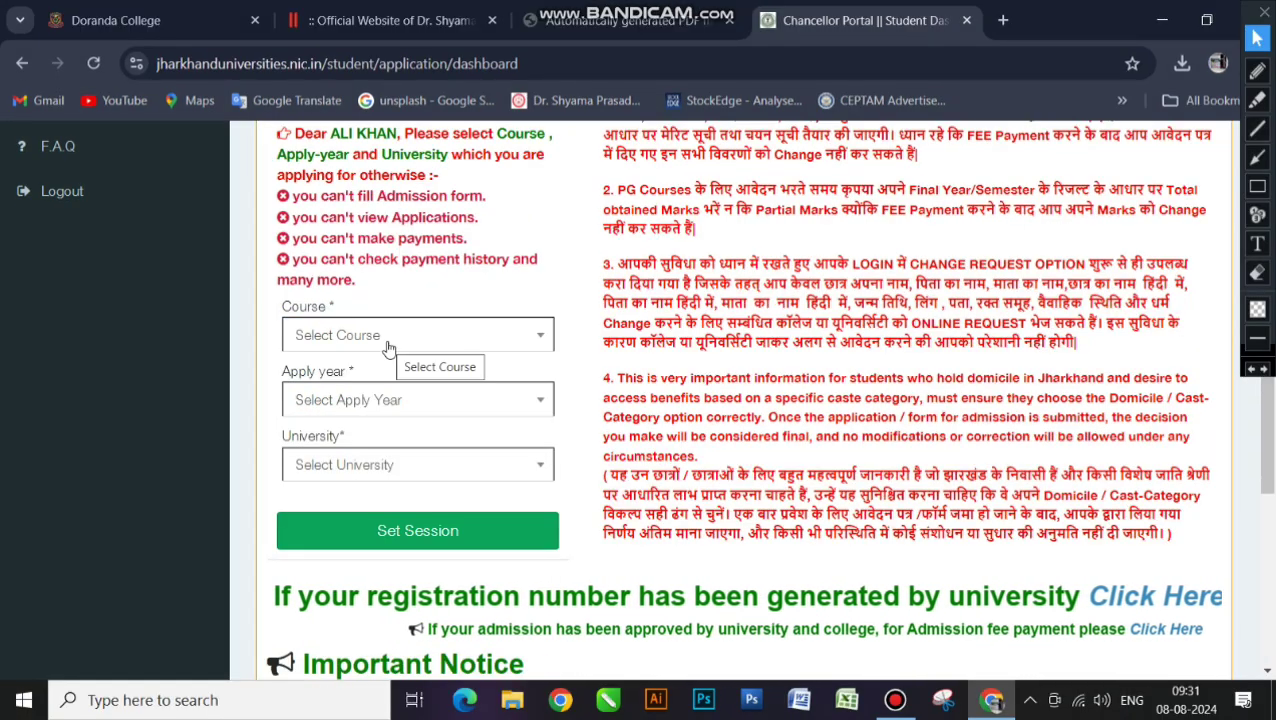
pyautogui.click(389, 345)
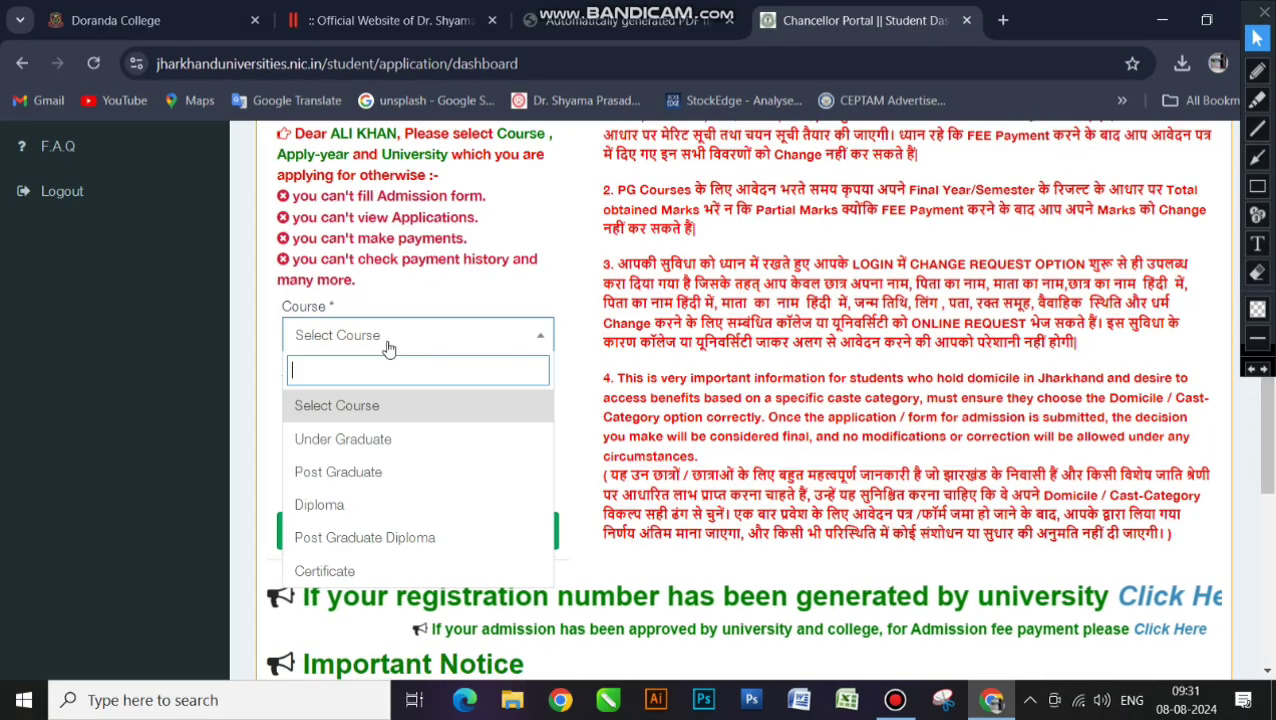
pyautogui.click(357, 473)
pyautogui.click(350, 410)
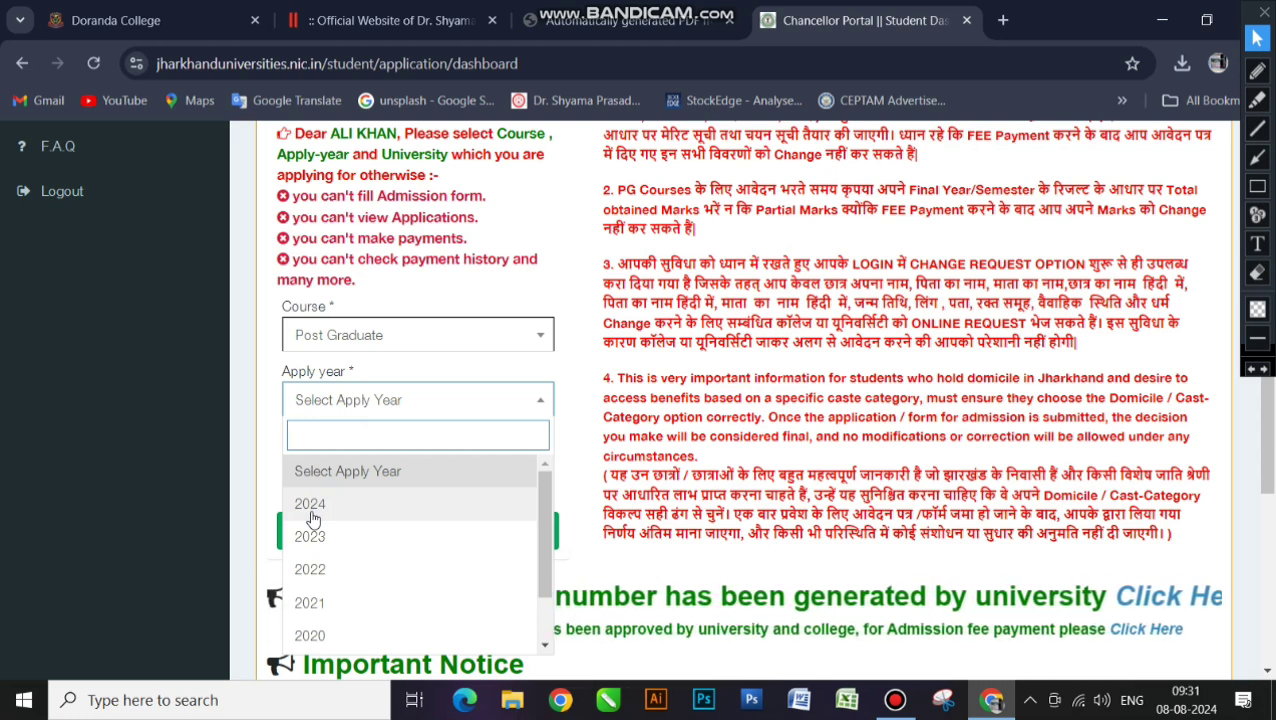
pyautogui.click(311, 506)
# Pick DR SHYAMA PRASAD MUKHERJEE UNIVERSITY, RANCHI from the University list
pyautogui.click(342, 468)
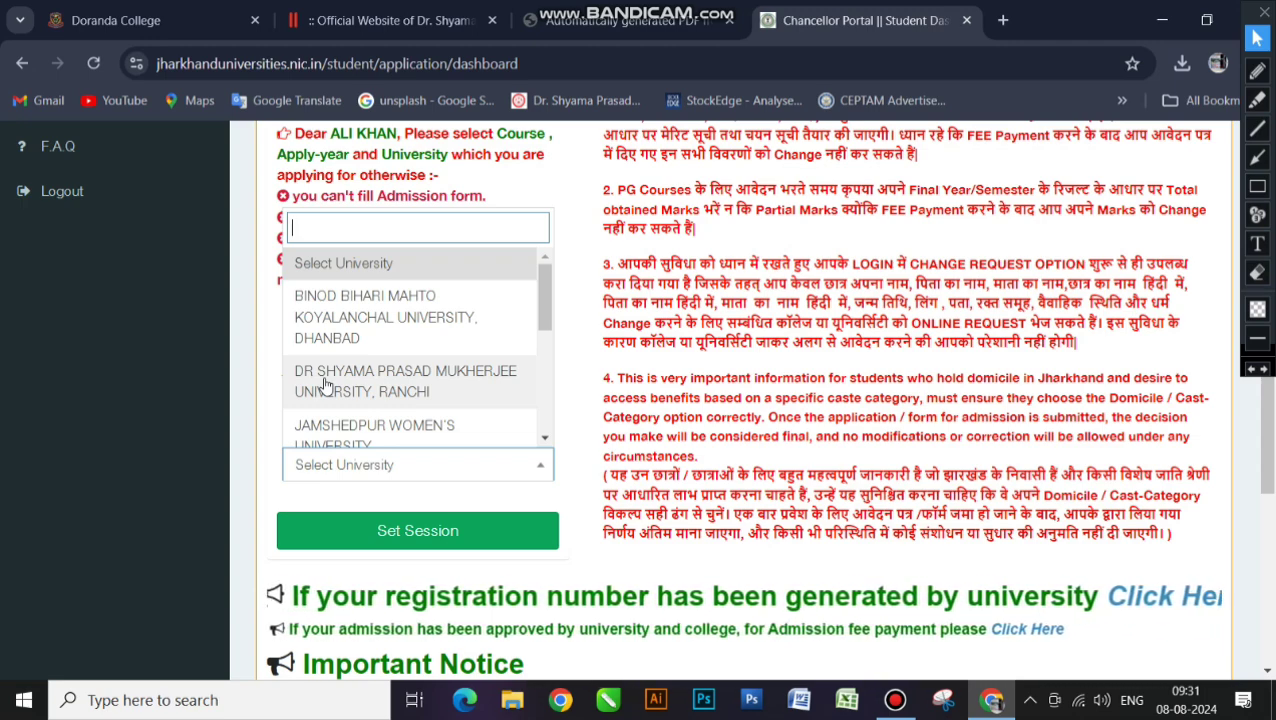
pyautogui.scroll(-5, 325, 385)
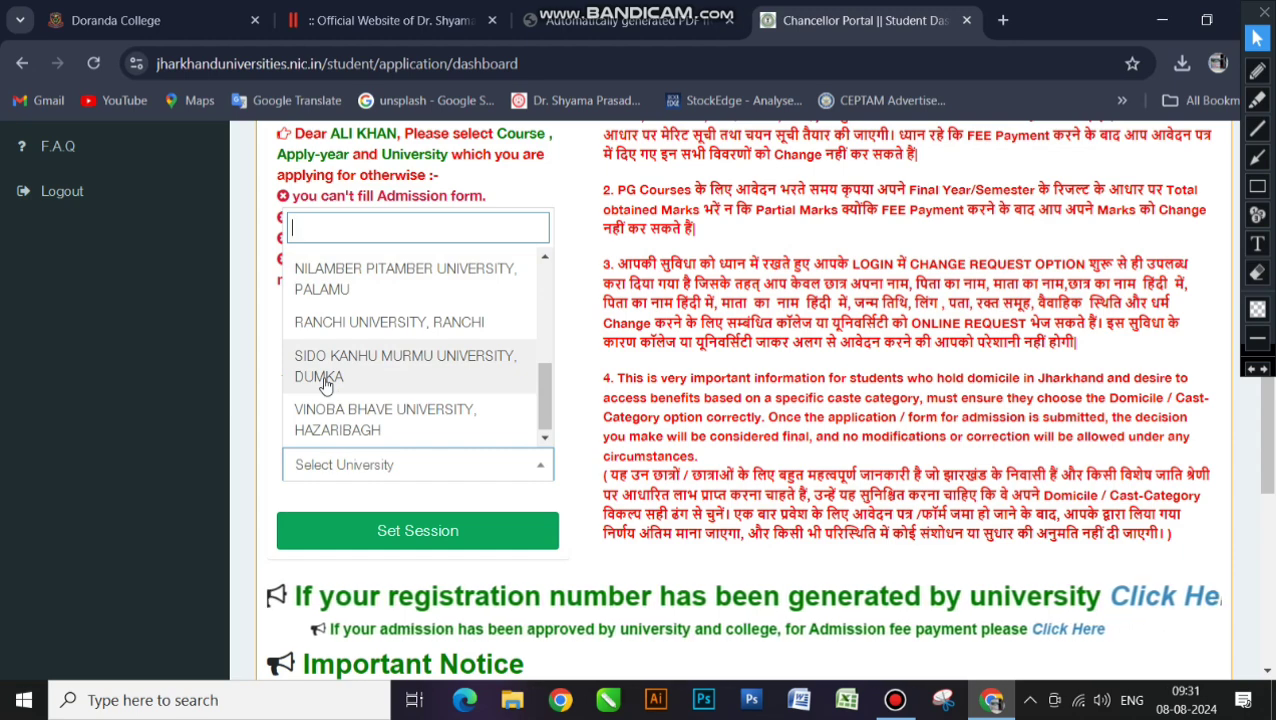
pyautogui.scroll(3, 325, 385)
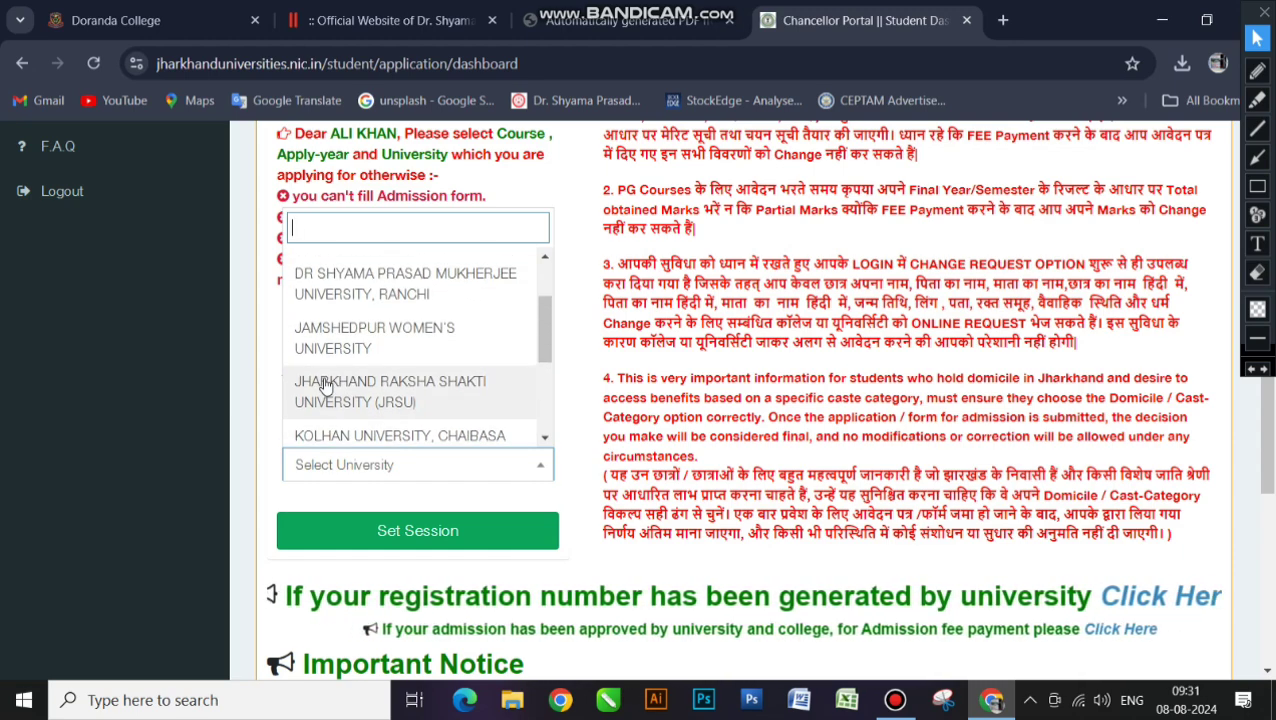
pyautogui.scroll(2, 335, 390)
pyautogui.click(335, 392)
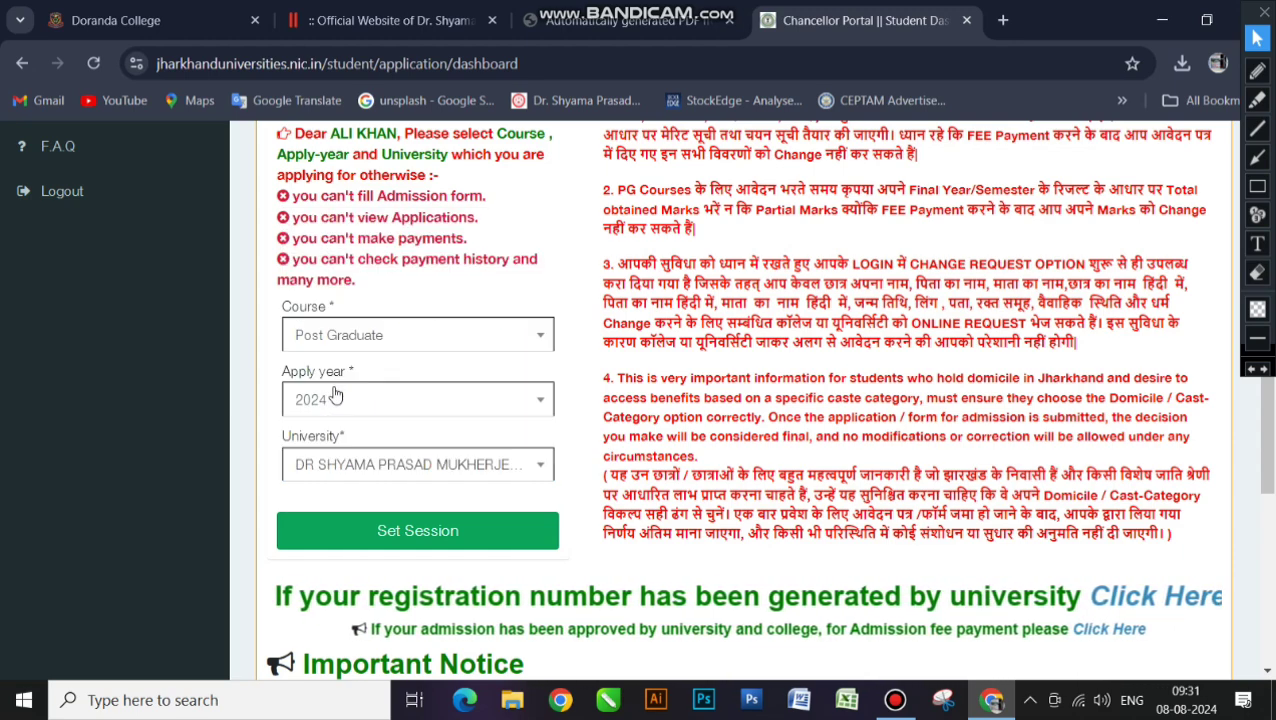
# Save the PG 2024 DSPMU session and scroll through the admission form instructions
pyautogui.click(410, 535)
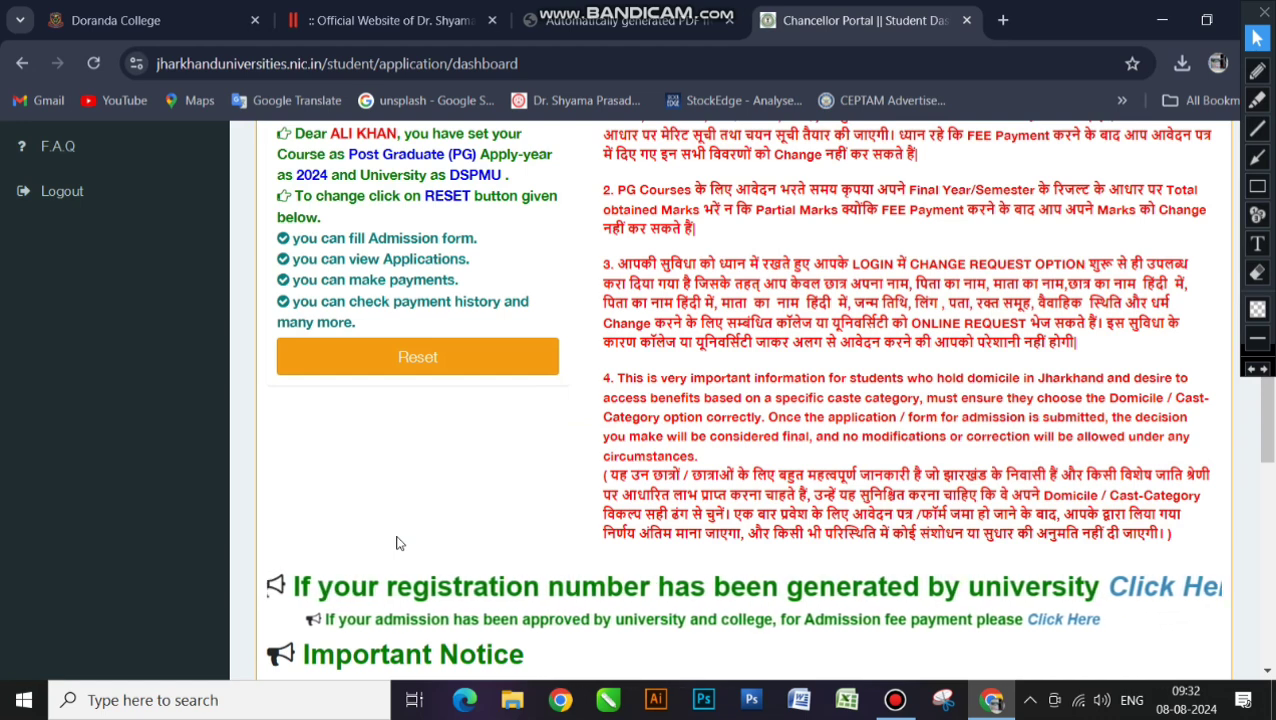
pyautogui.scroll(1, 396, 543)
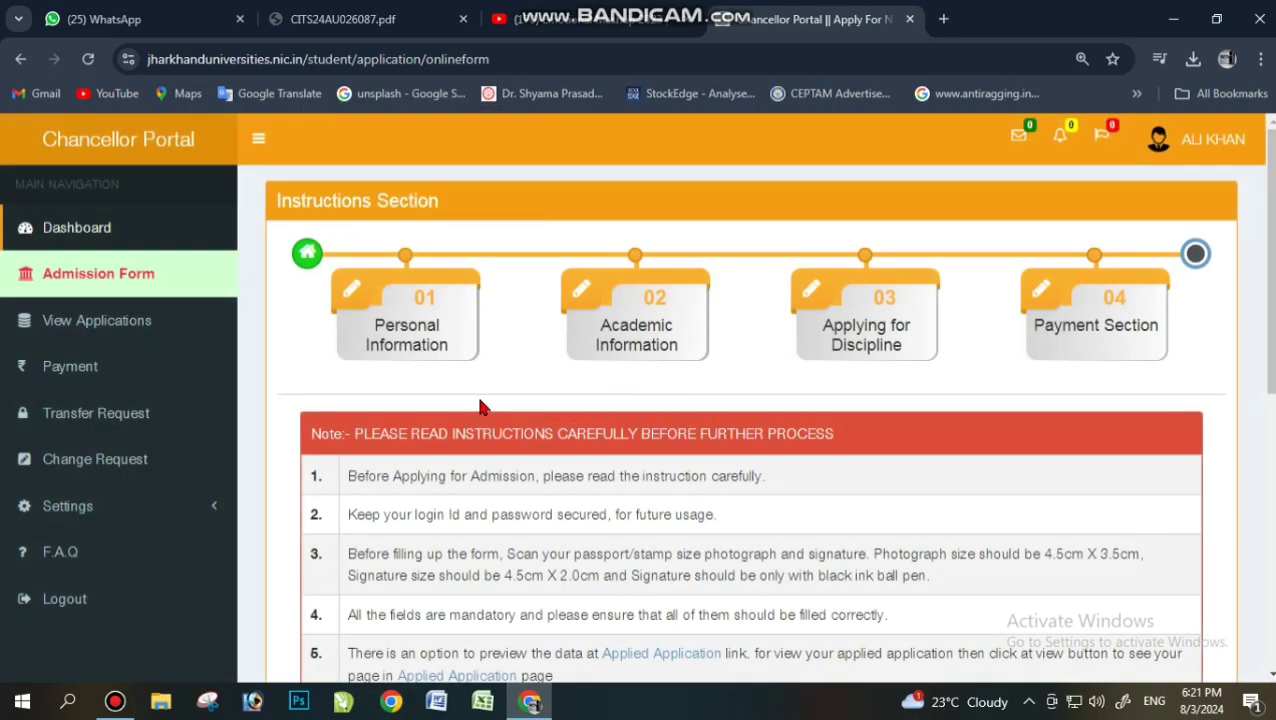
pyautogui.scroll(-8, 480, 407)
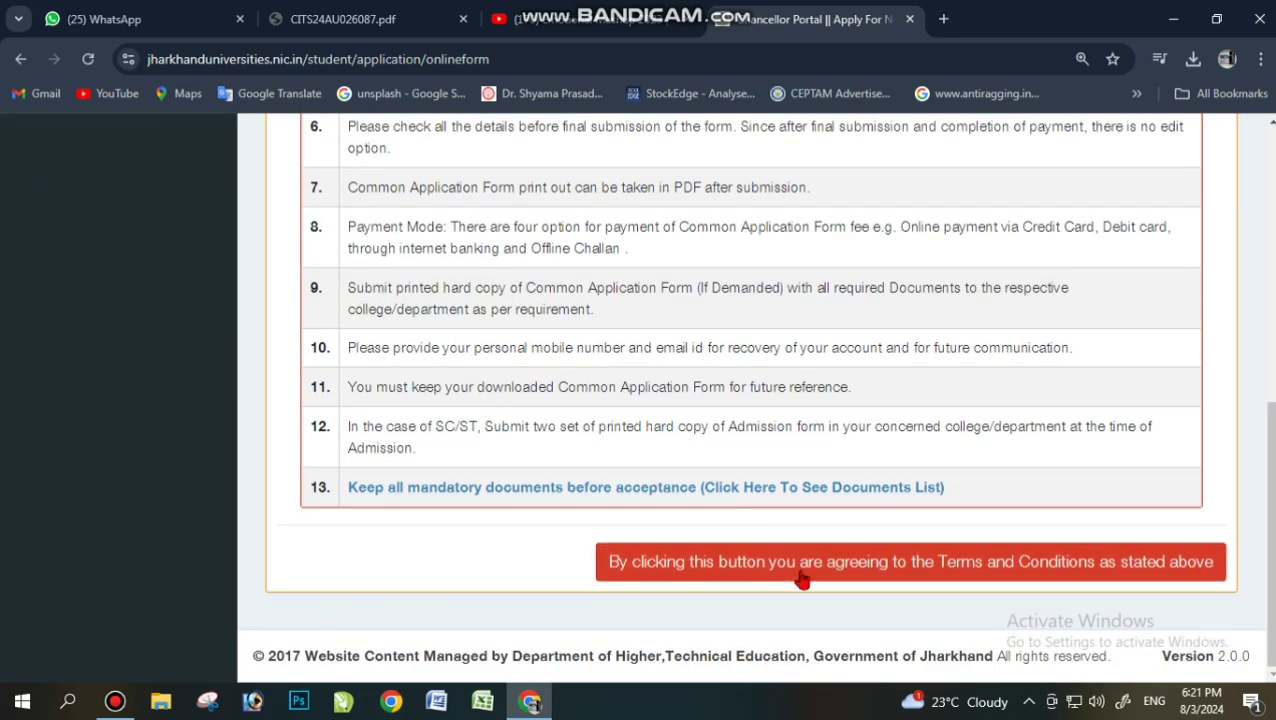
# Agree to the terms, choose POST GRADUATE (PG | Master Degree) and submit the confirmation
pyautogui.click(945, 576)
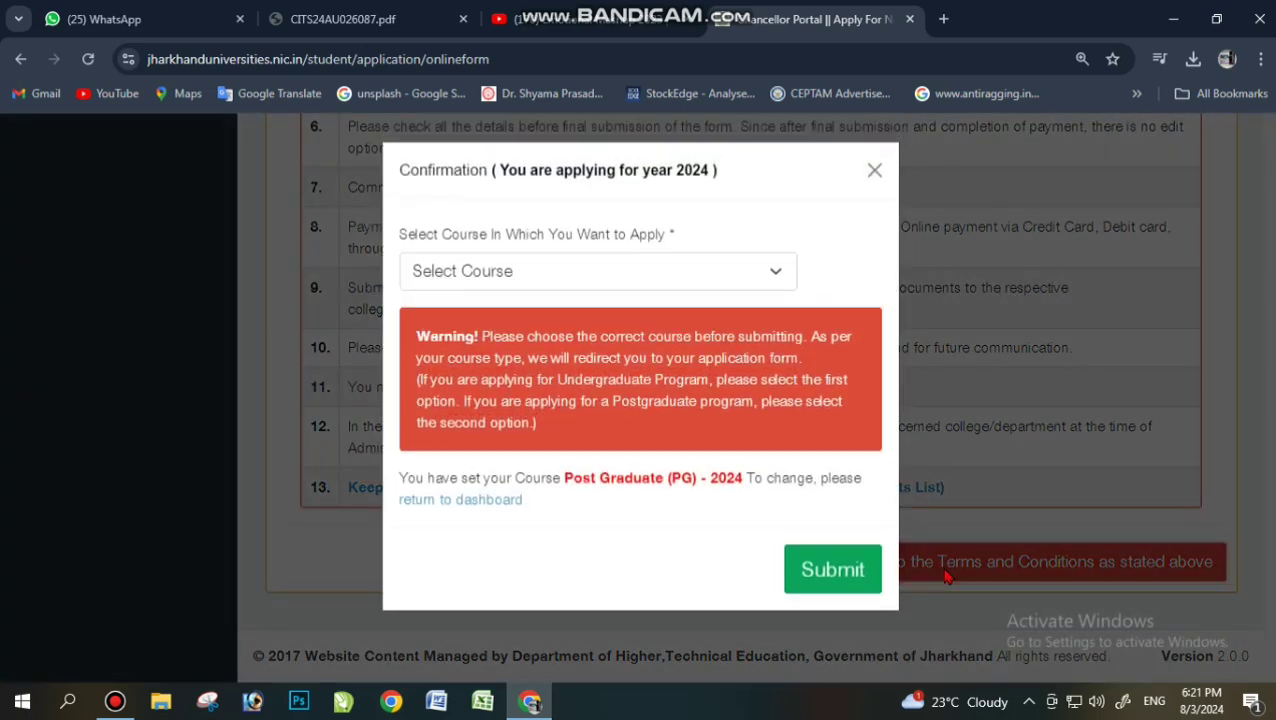
pyautogui.click(515, 276)
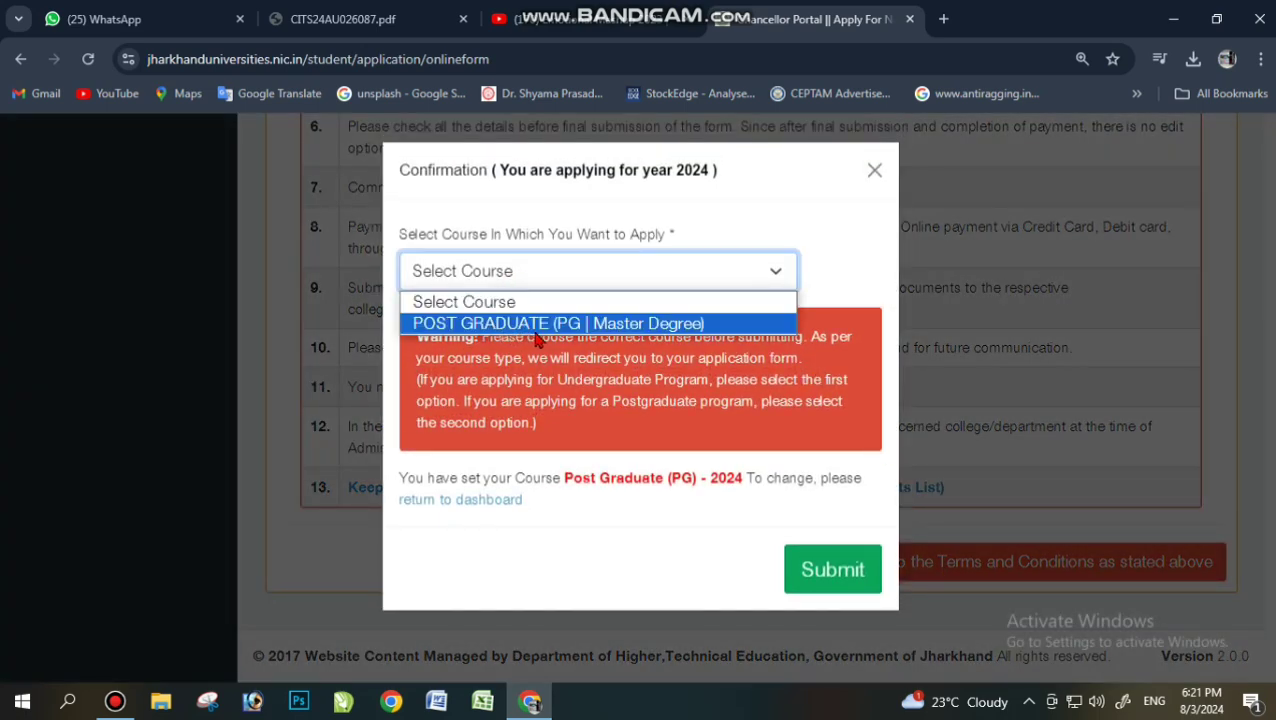
pyautogui.click(536, 325)
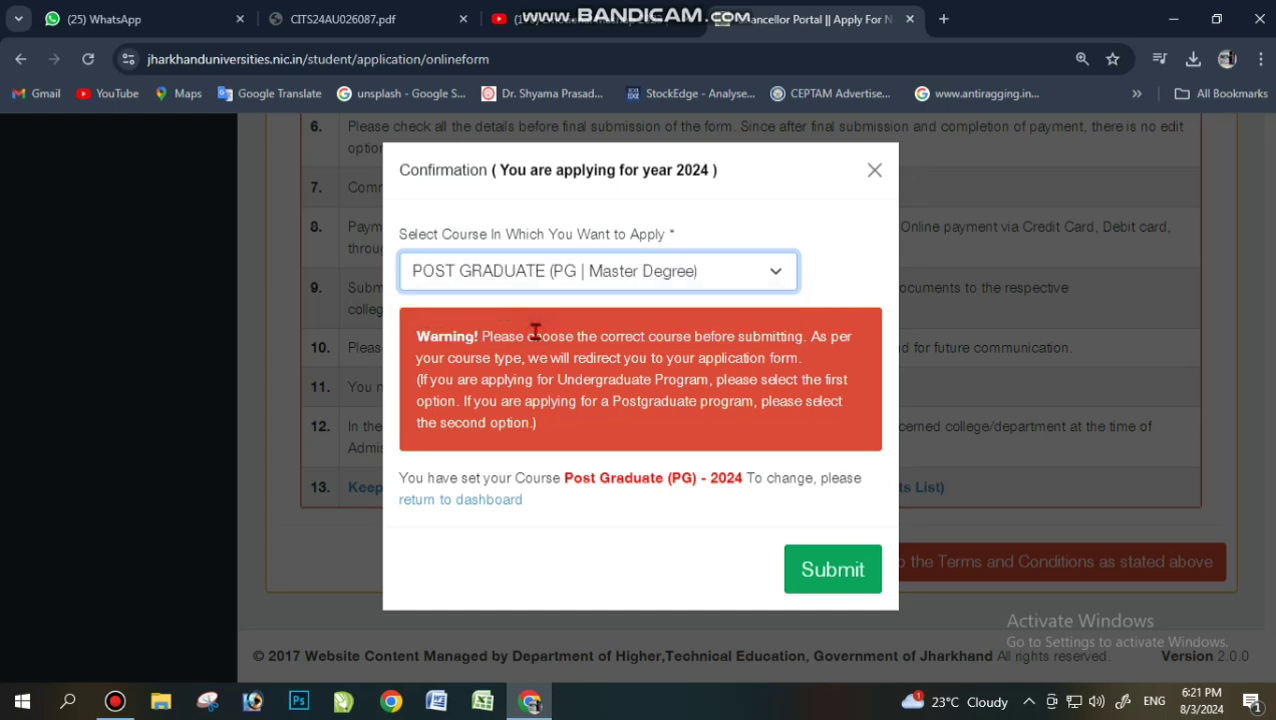
pyautogui.click(832, 566)
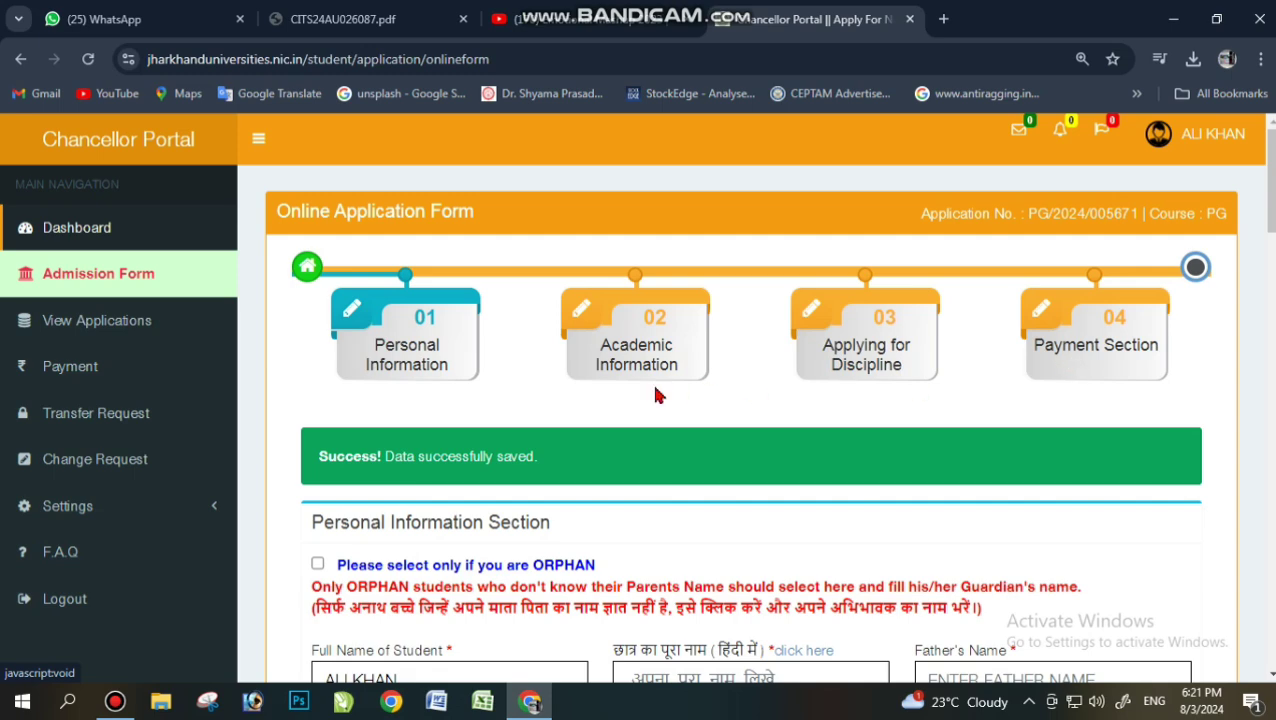
pyautogui.scroll(-2, 584, 405)
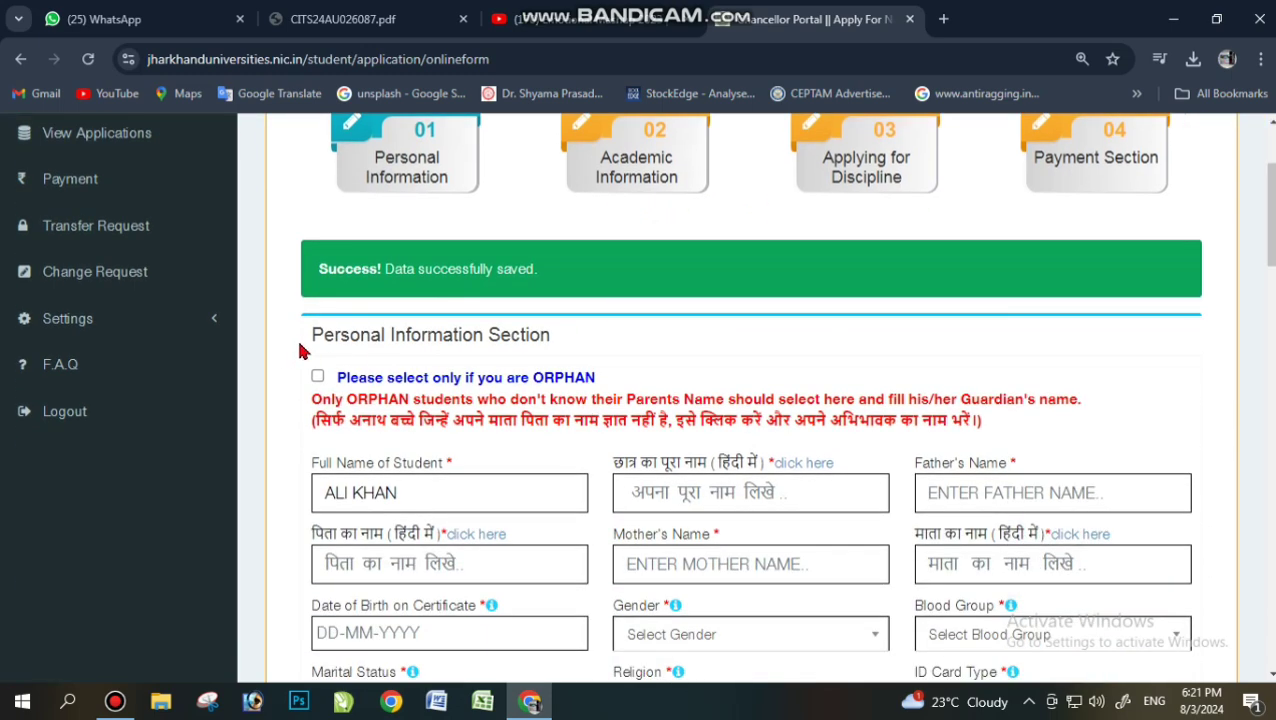
pyautogui.moveTo(312, 335); pyautogui.dragTo(541, 334)
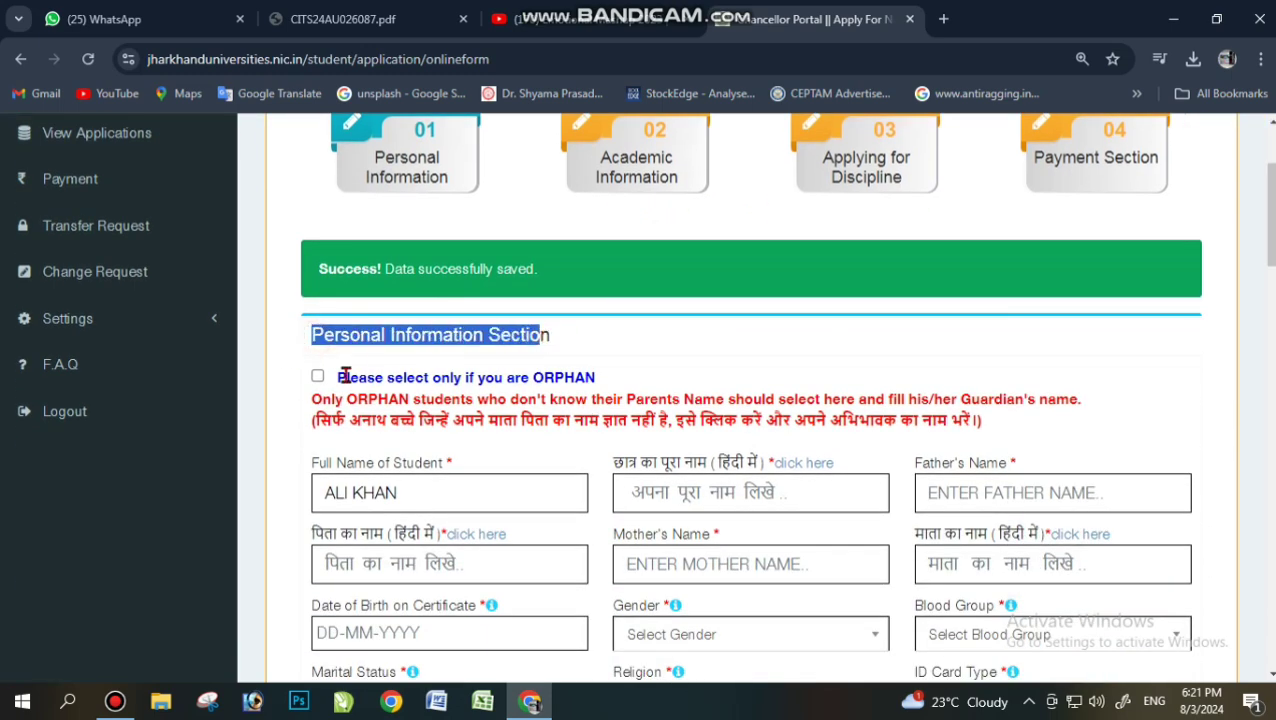
pyautogui.moveTo(338, 377); pyautogui.dragTo(602, 386)
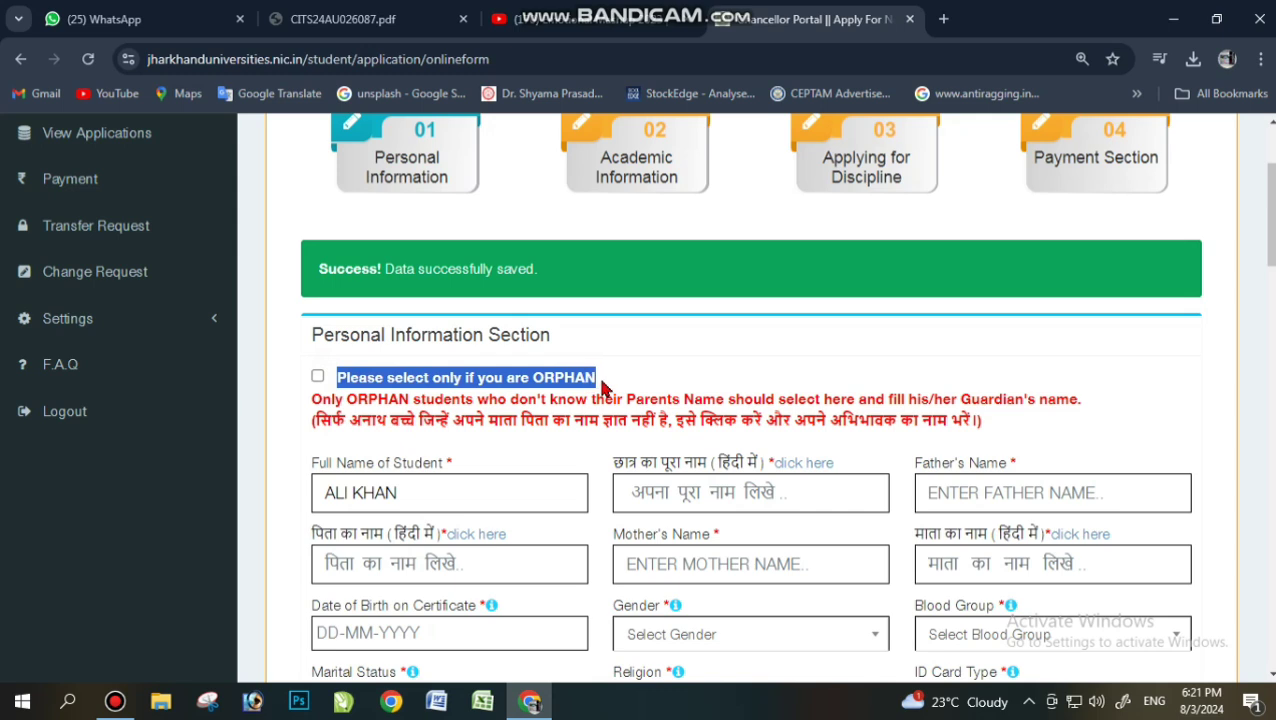
pyautogui.click(315, 420)
pyautogui.moveTo(315, 420); pyautogui.dragTo(990, 424)
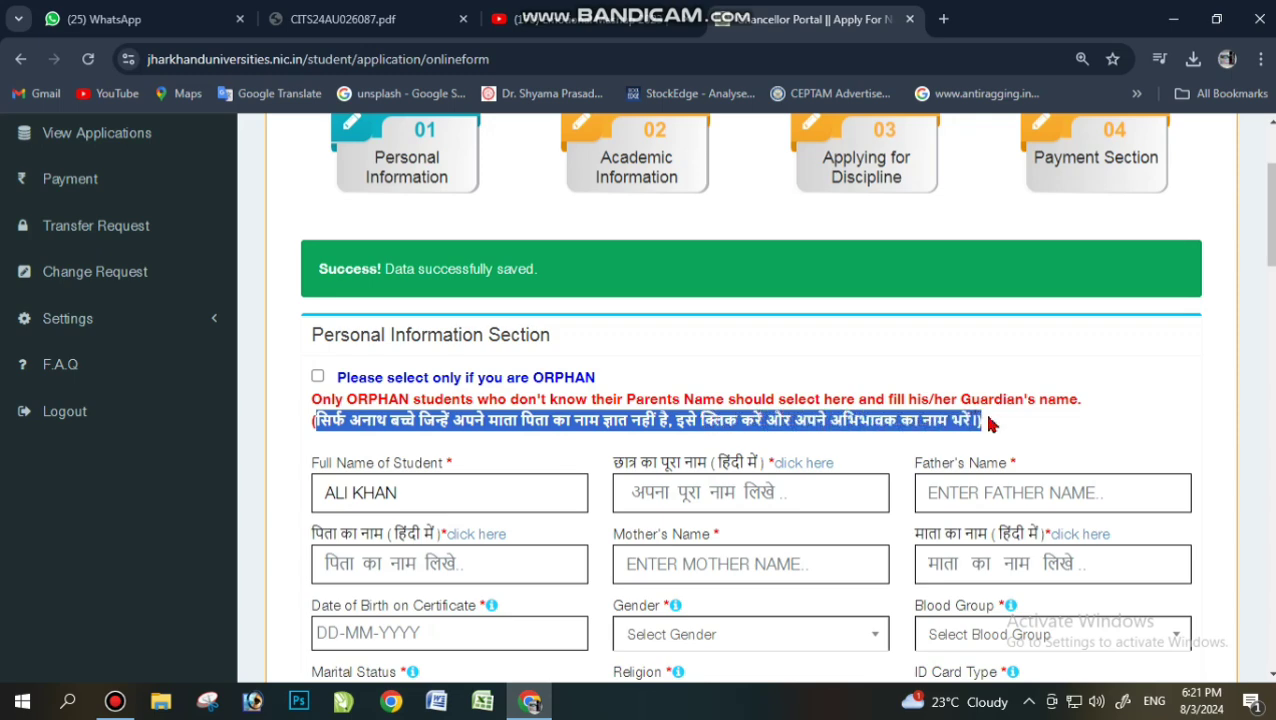
pyautogui.click(993, 424)
pyautogui.scroll(-2, 719, 453)
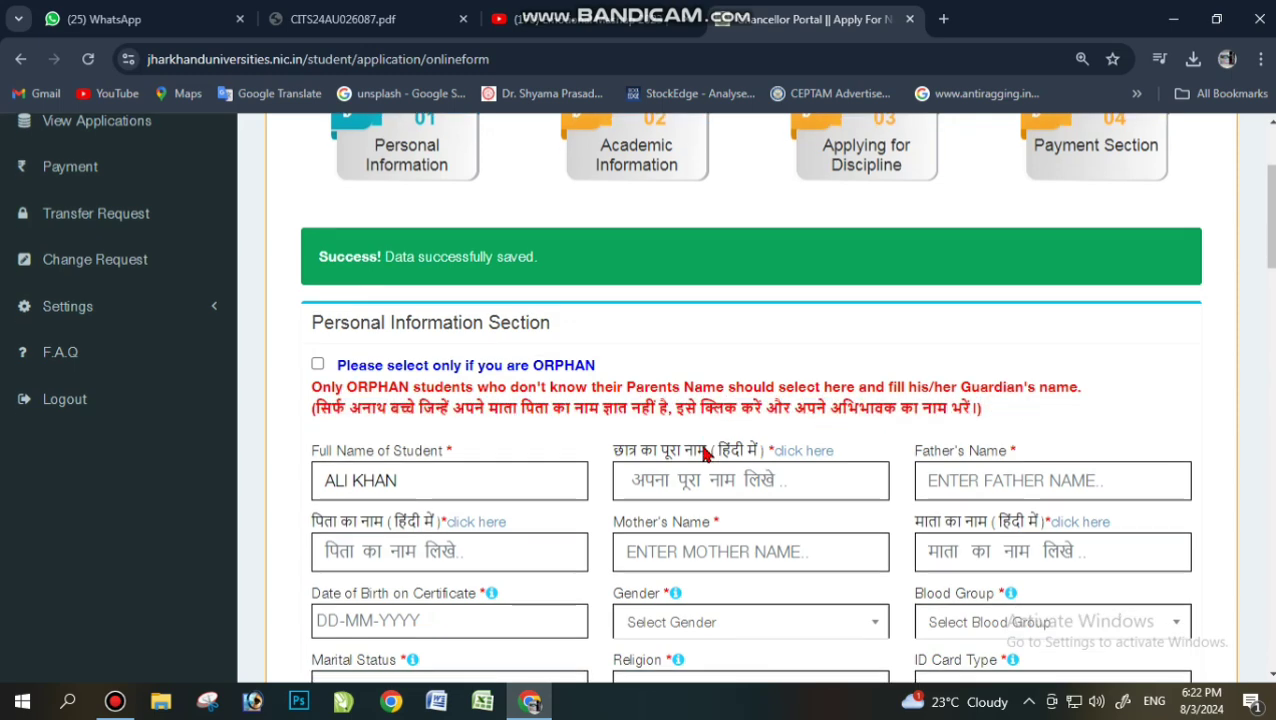
pyautogui.moveTo(315, 278); pyautogui.dragTo(445, 289)
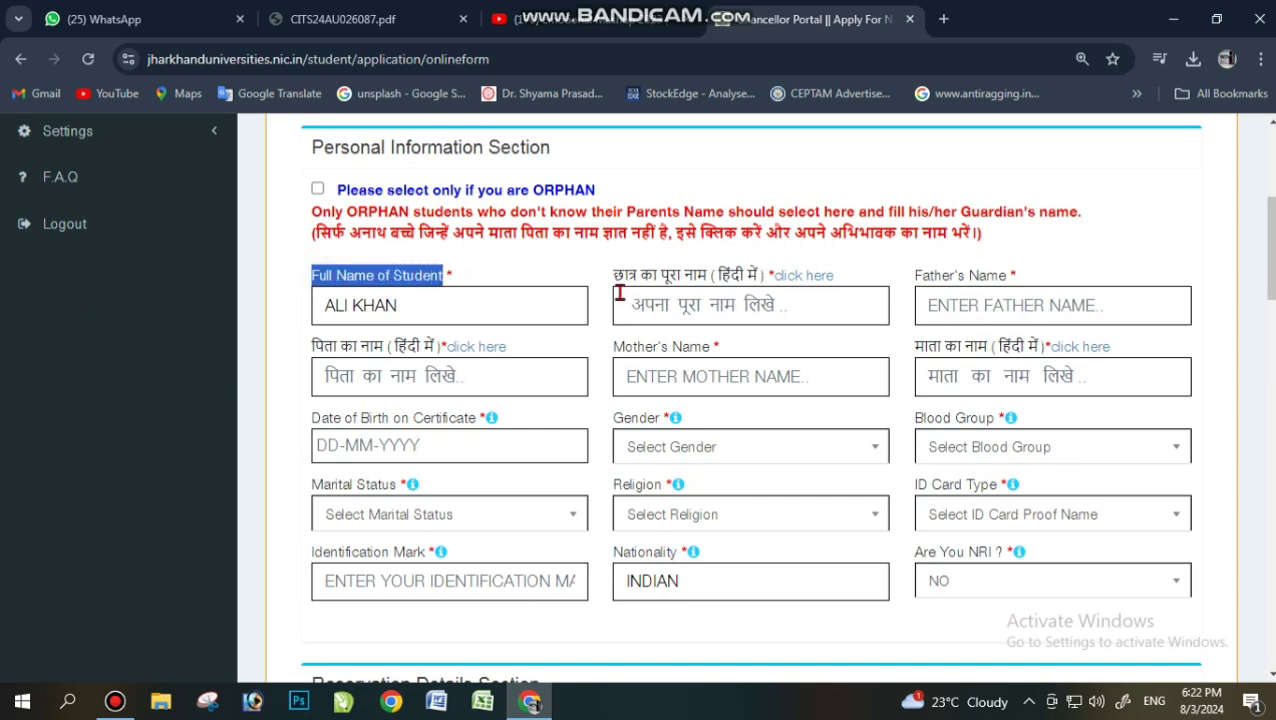
pyautogui.moveTo(617, 285); pyautogui.dragTo(754, 293)
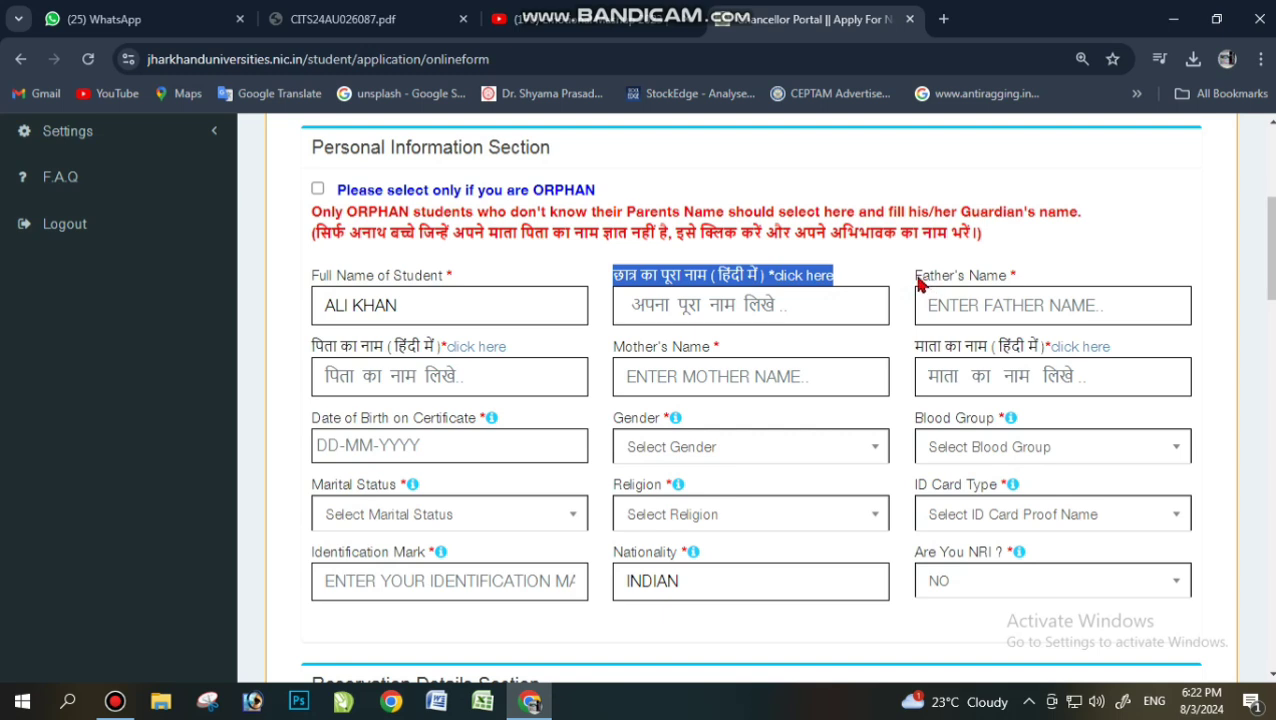
pyautogui.moveTo(915, 280); pyautogui.dragTo(1010, 284)
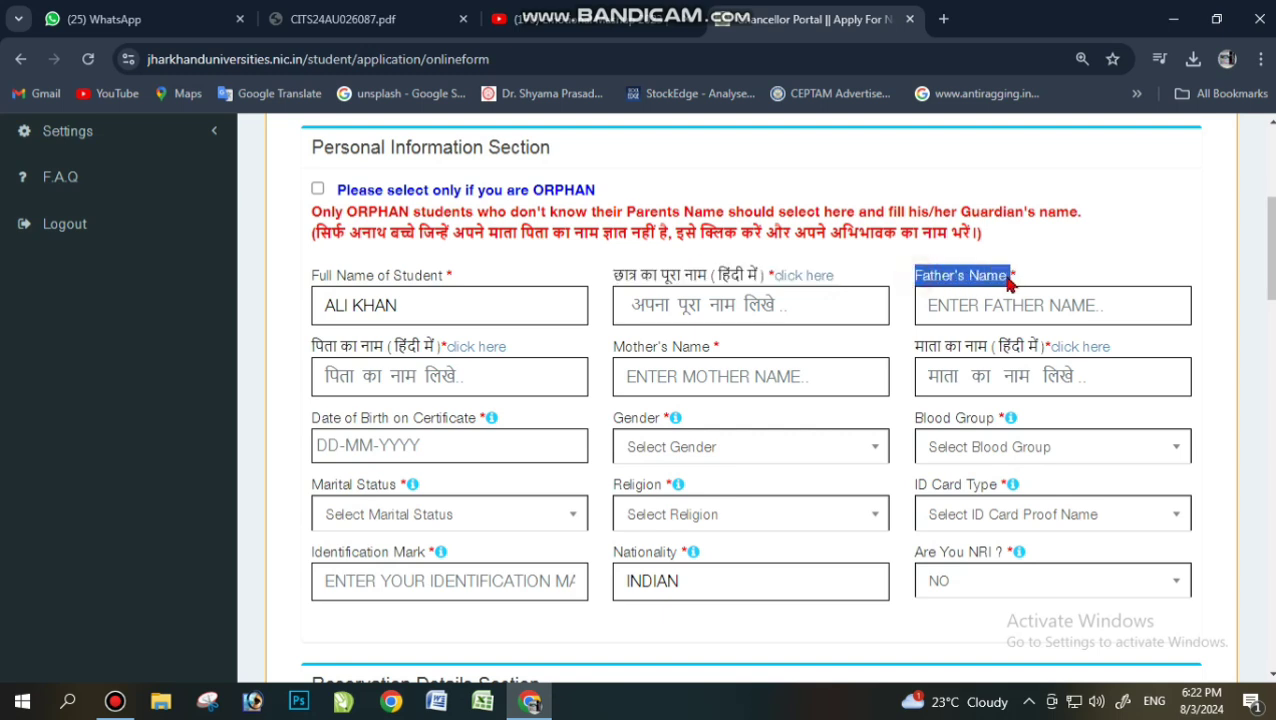
pyautogui.moveTo(312, 348); pyautogui.dragTo(436, 356)
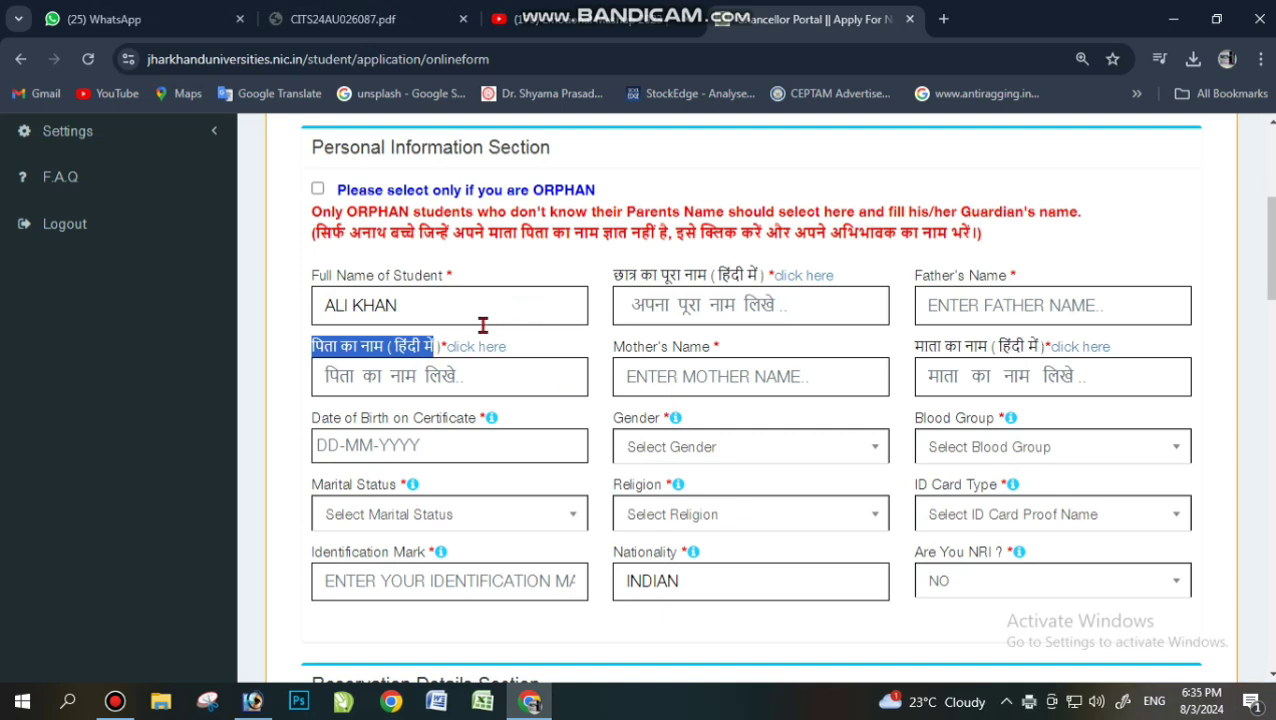
pyautogui.moveTo(617, 347); pyautogui.dragTo(697, 367)
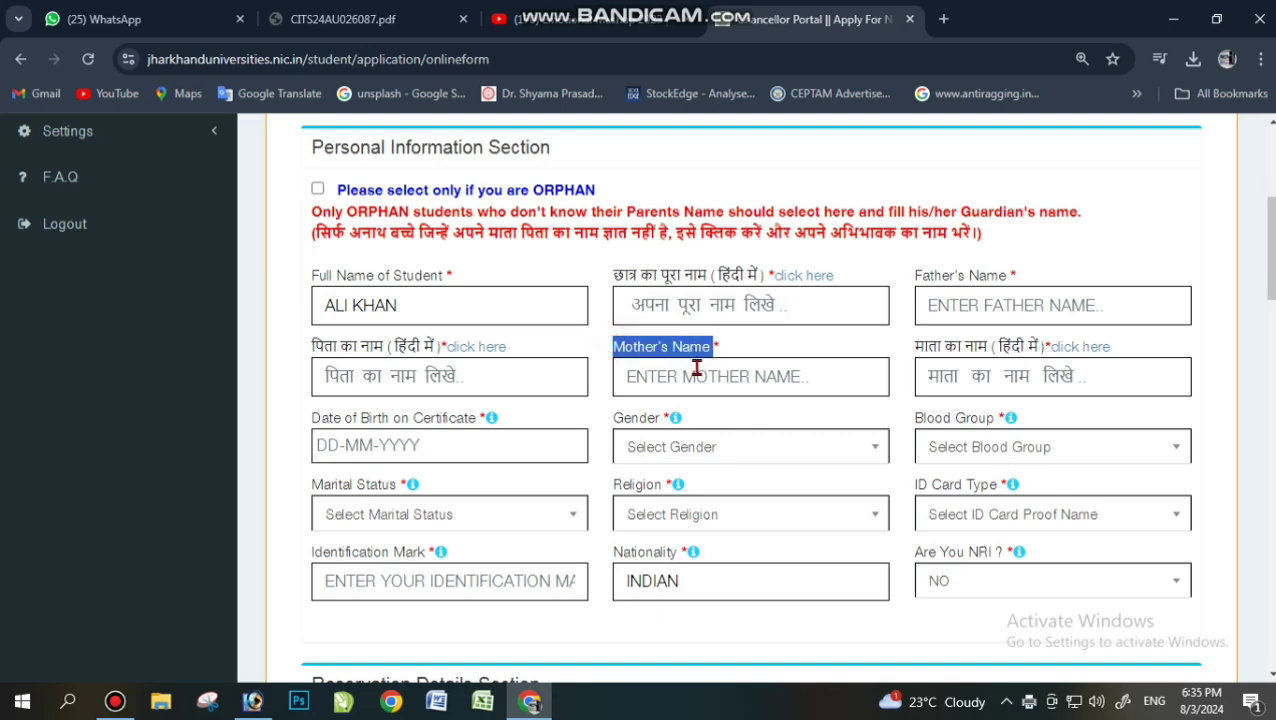
pyautogui.moveTo(914, 346); pyautogui.dragTo(1043, 365)
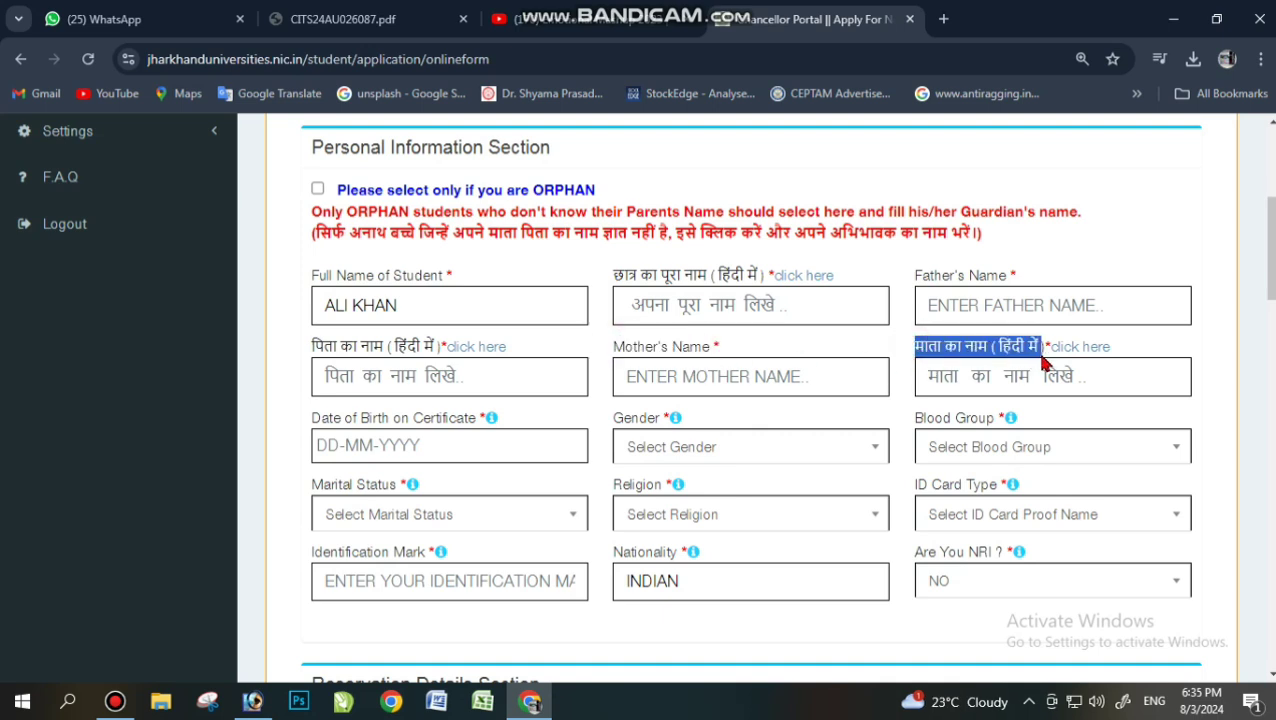
pyautogui.click(312, 416)
pyautogui.moveTo(314, 418); pyautogui.dragTo(479, 420)
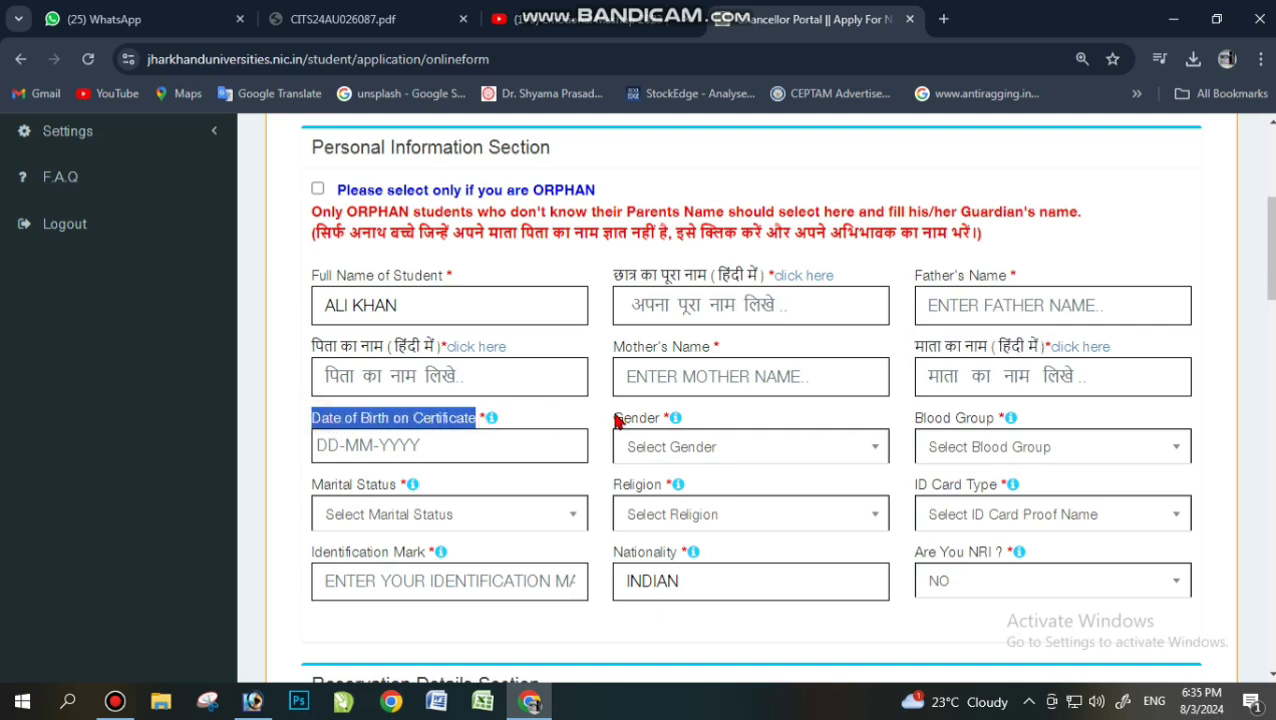
pyautogui.moveTo(613, 418); pyautogui.dragTo(660, 420)
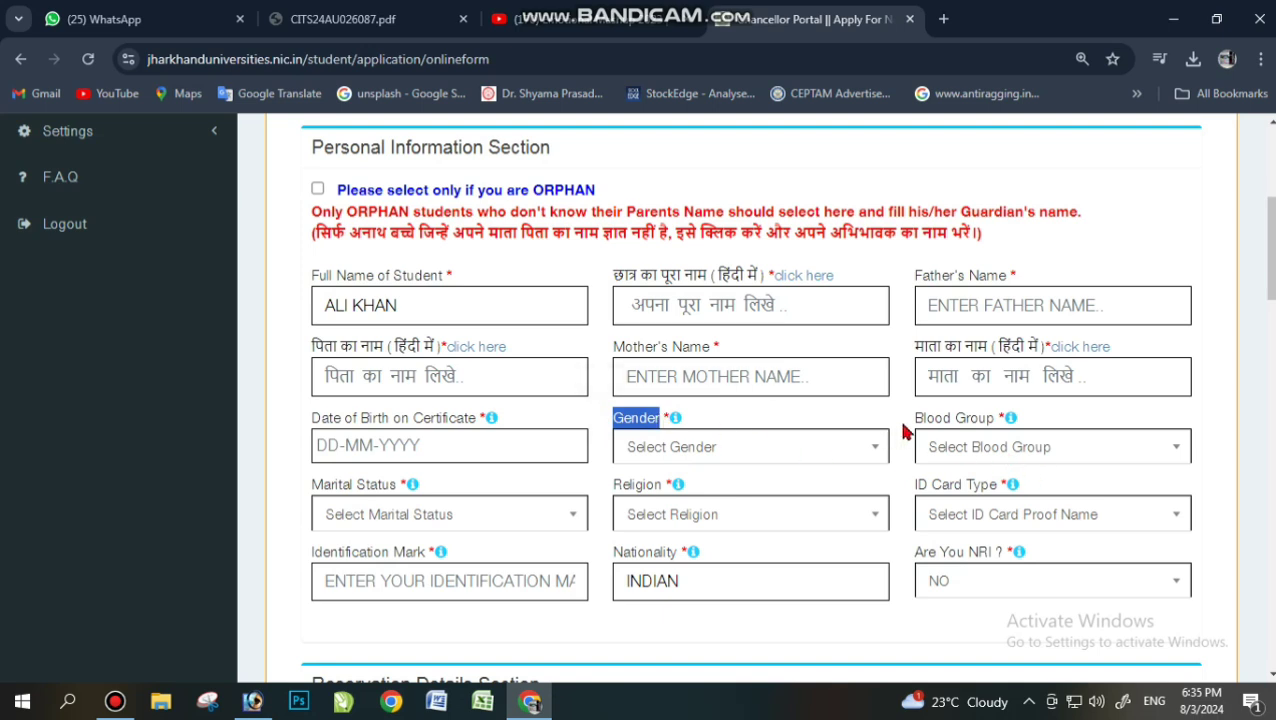
# Set blood group to A+ and marital status to Un-Married, leaving religion unchanged
pyautogui.moveTo(907, 428); pyautogui.dragTo(994, 447)
pyautogui.click(994, 447)
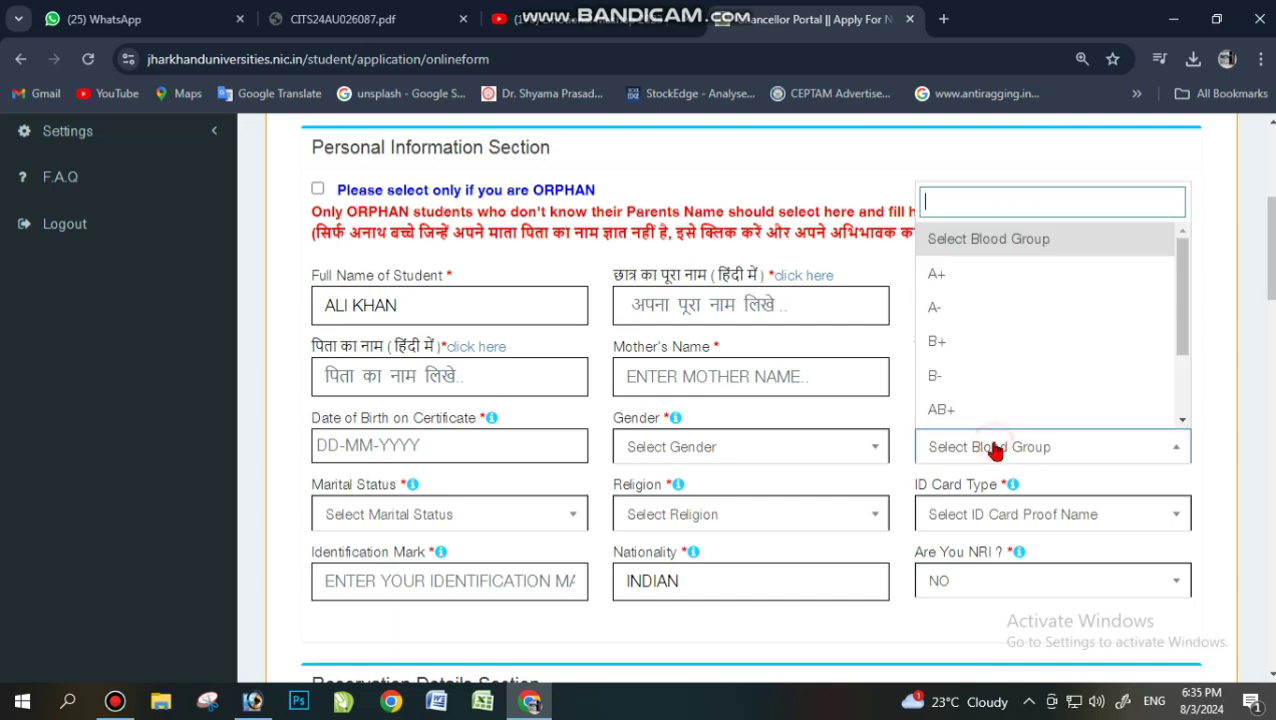
pyautogui.click(962, 284)
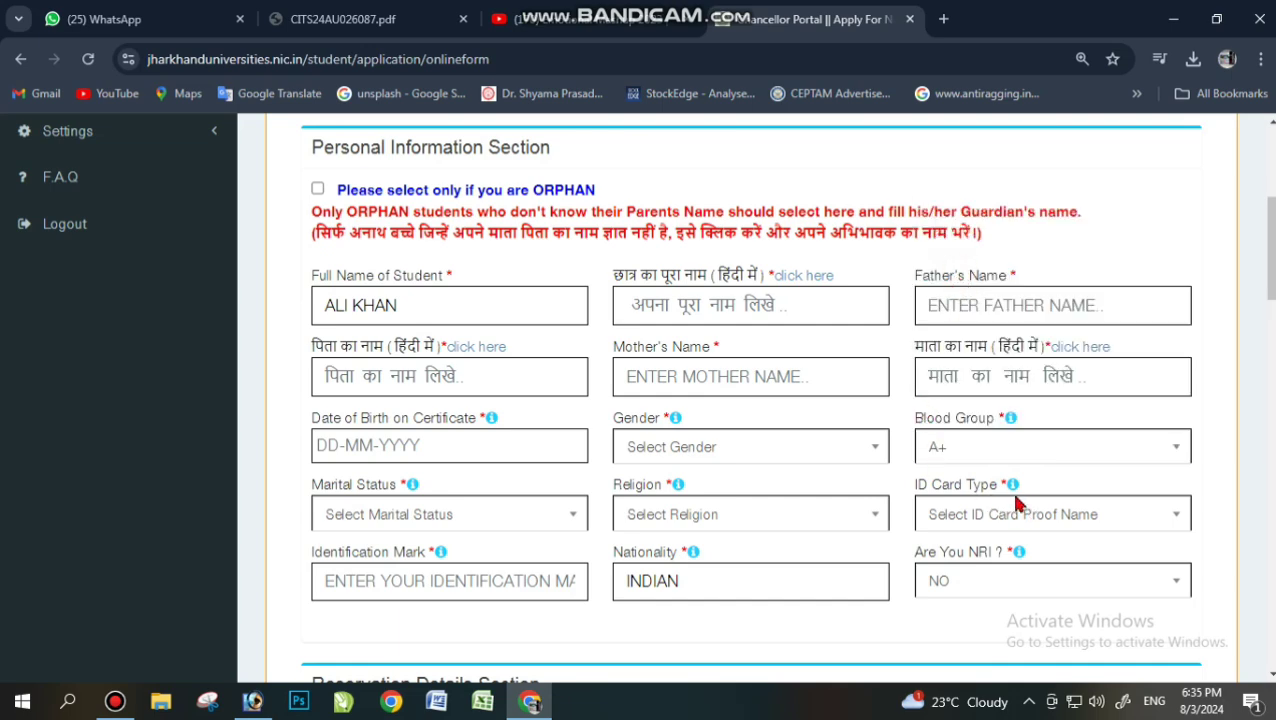
pyautogui.scroll(-1, 978, 500)
pyautogui.click(432, 419)
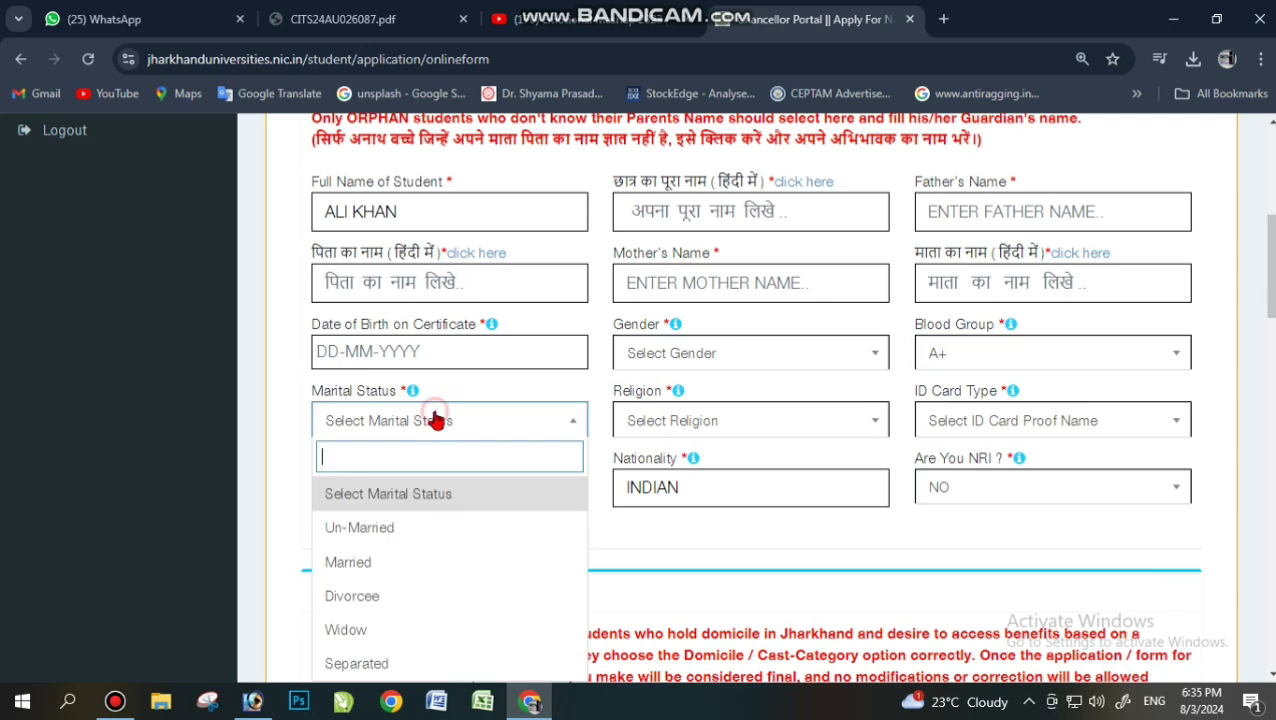
pyautogui.click(350, 527)
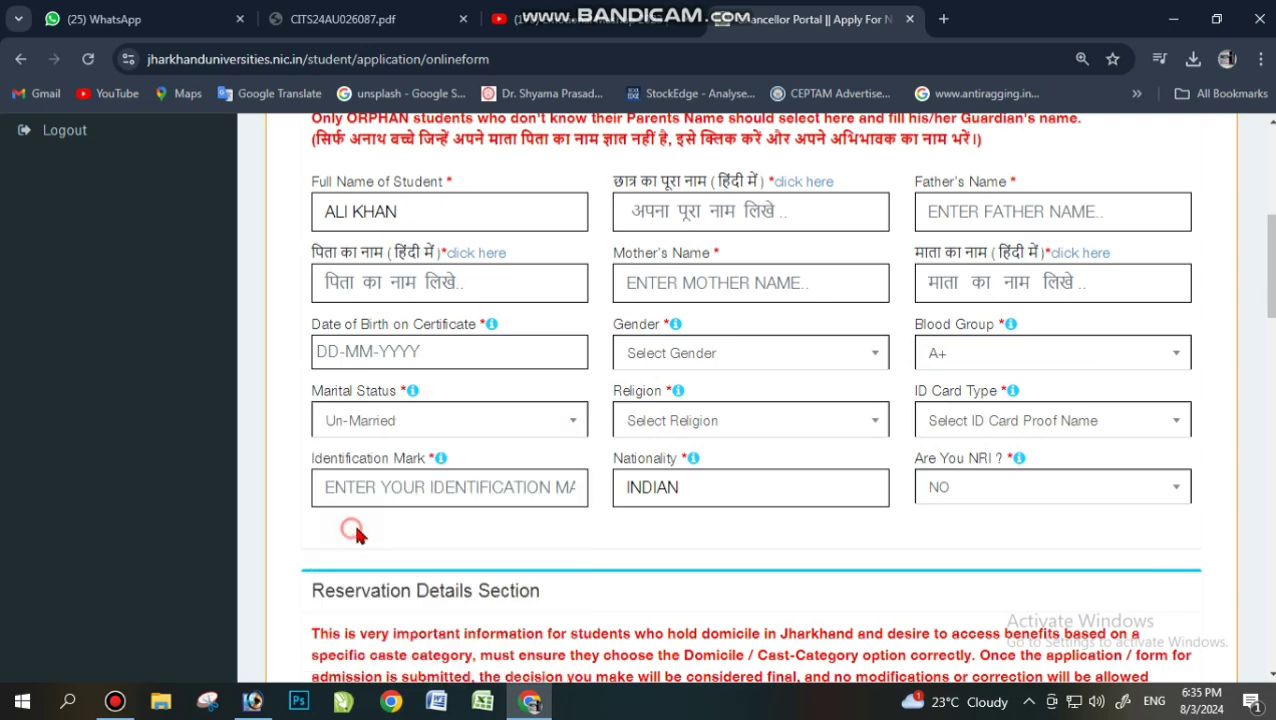
pyautogui.click(675, 425)
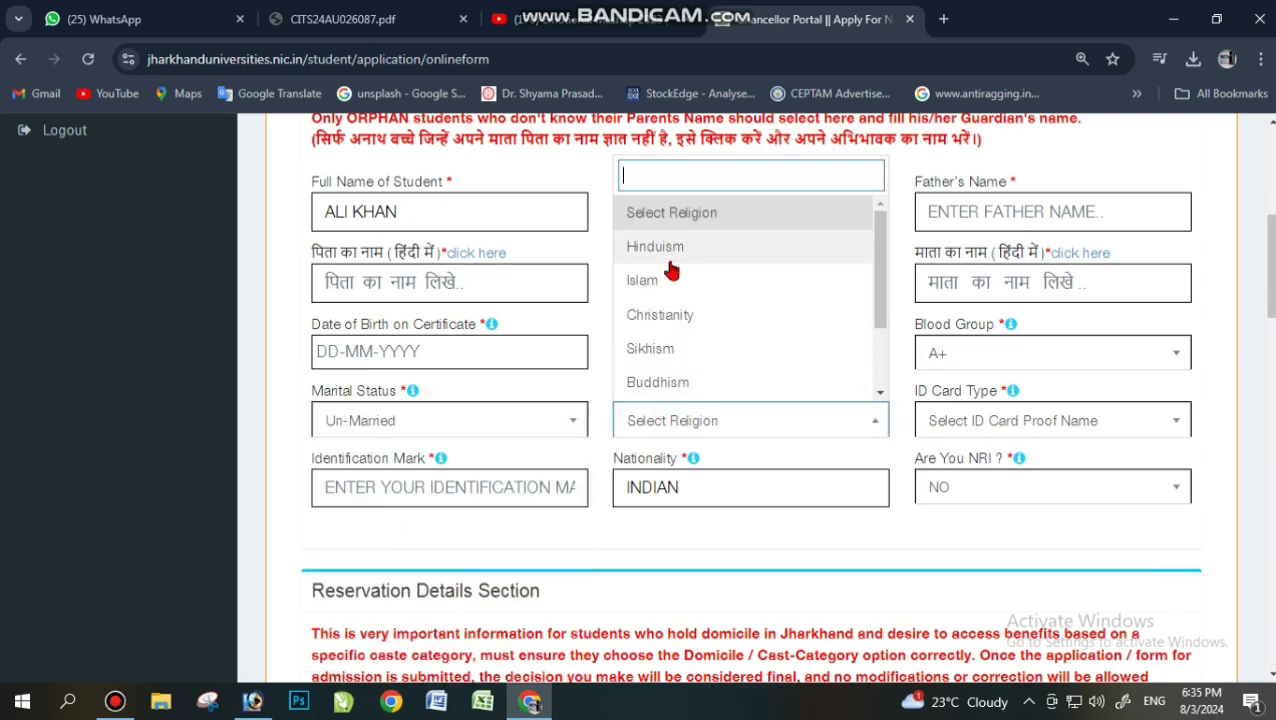
pyautogui.scroll(-2, 680, 385)
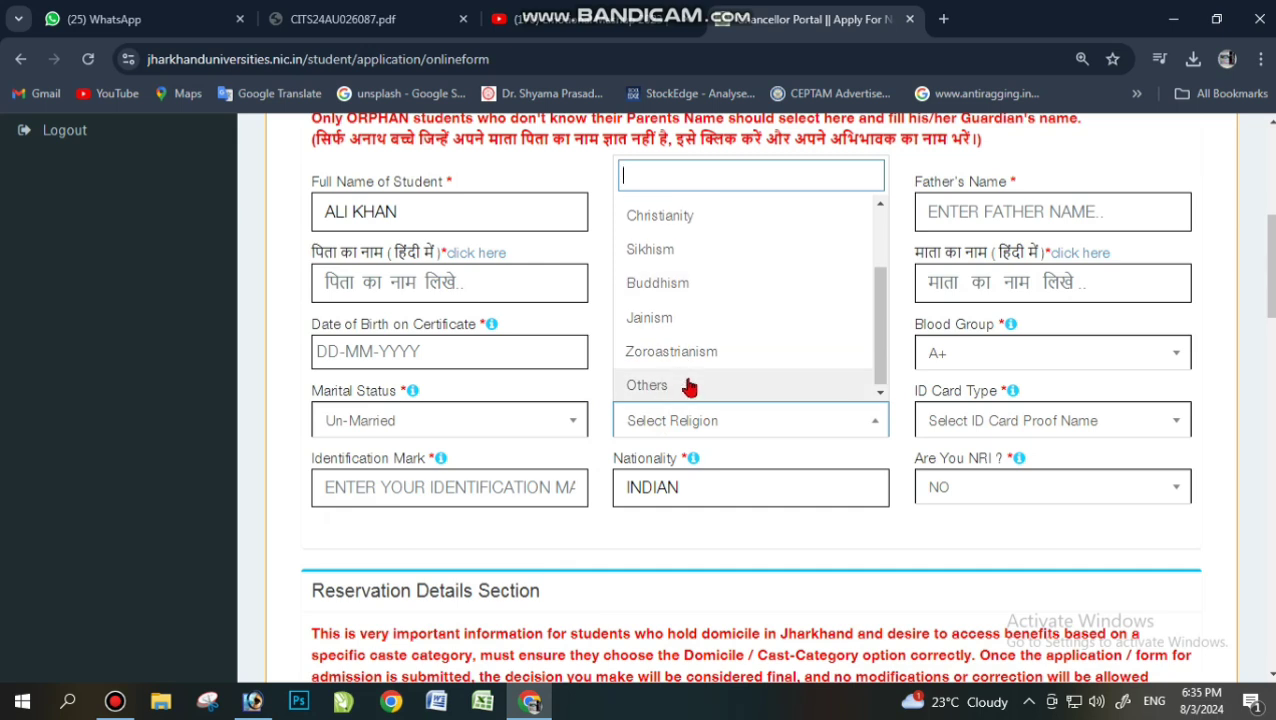
pyautogui.click(786, 450)
# Choose OTHERS as the ID card type
pyautogui.click(981, 423)
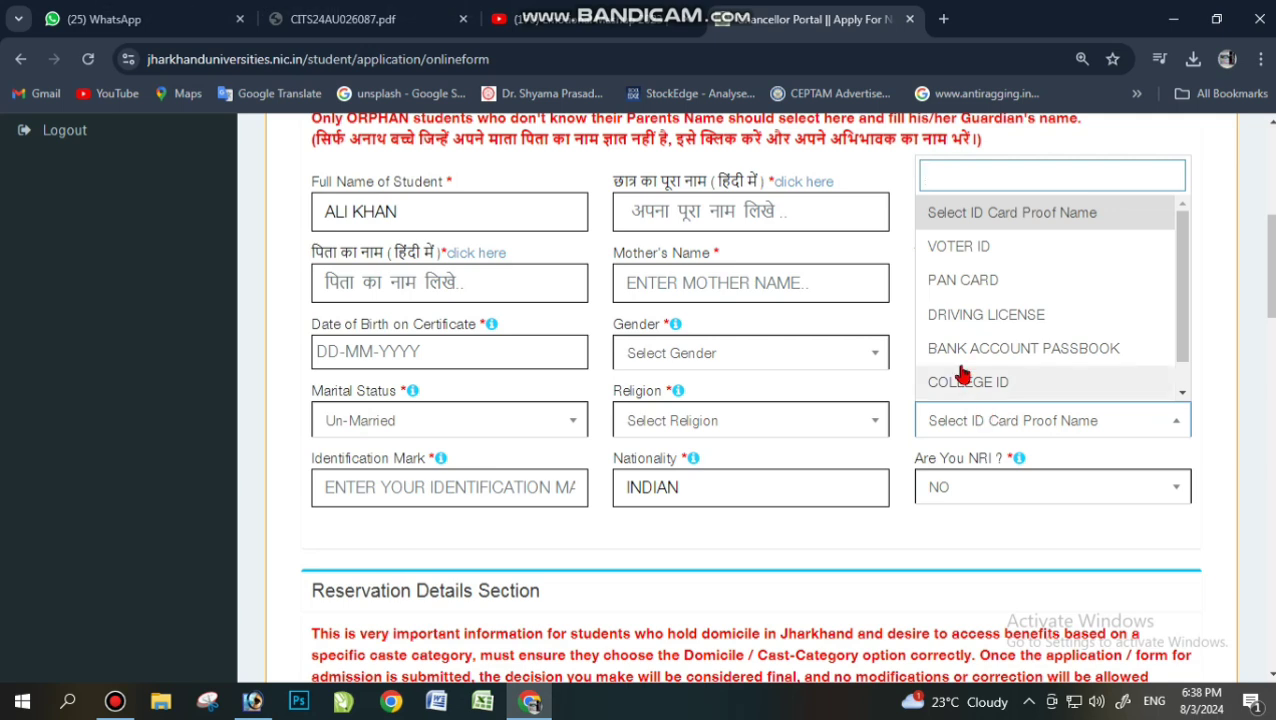
pyautogui.scroll(-1, 977, 366)
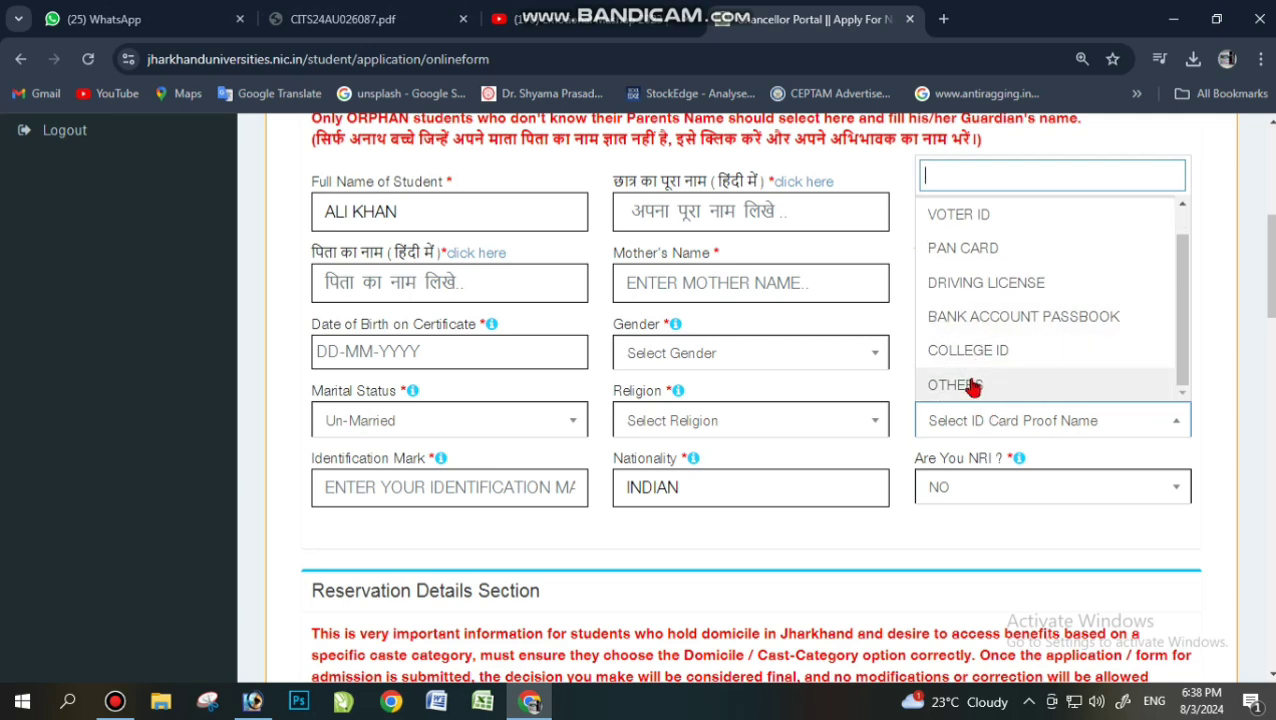
pyautogui.scroll(1, 983, 320)
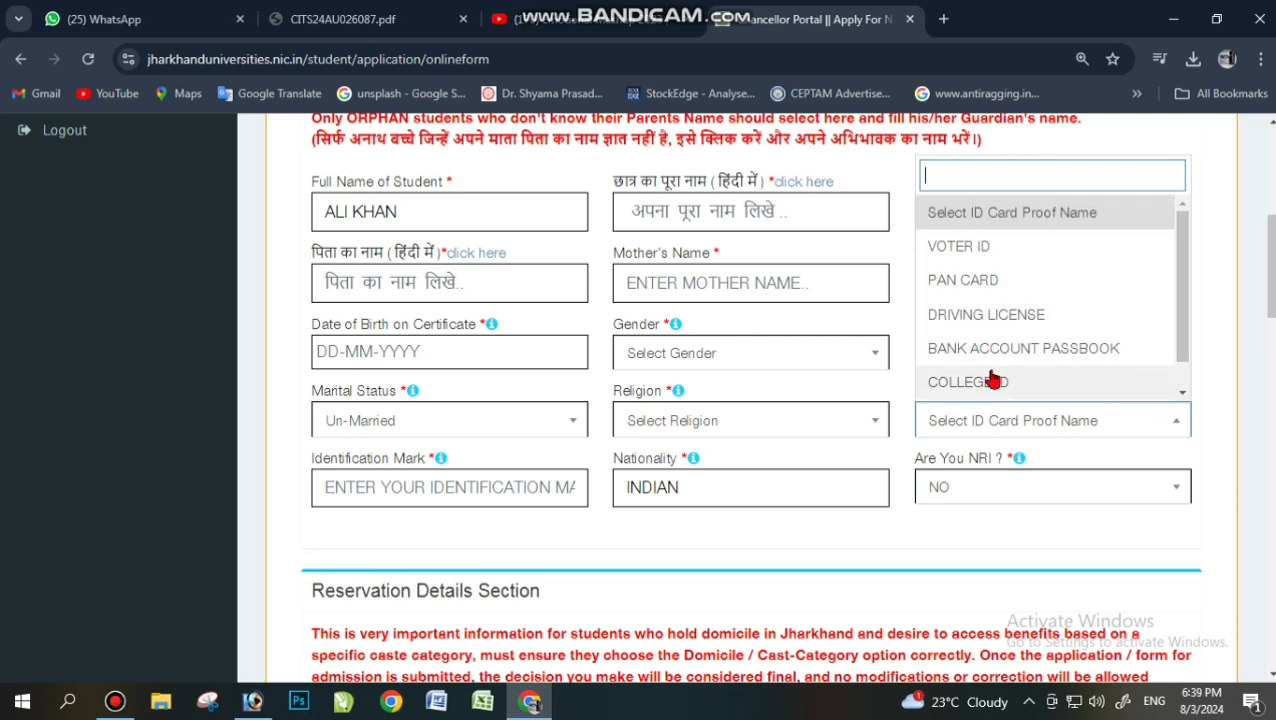
pyautogui.scroll(-1, 993, 378)
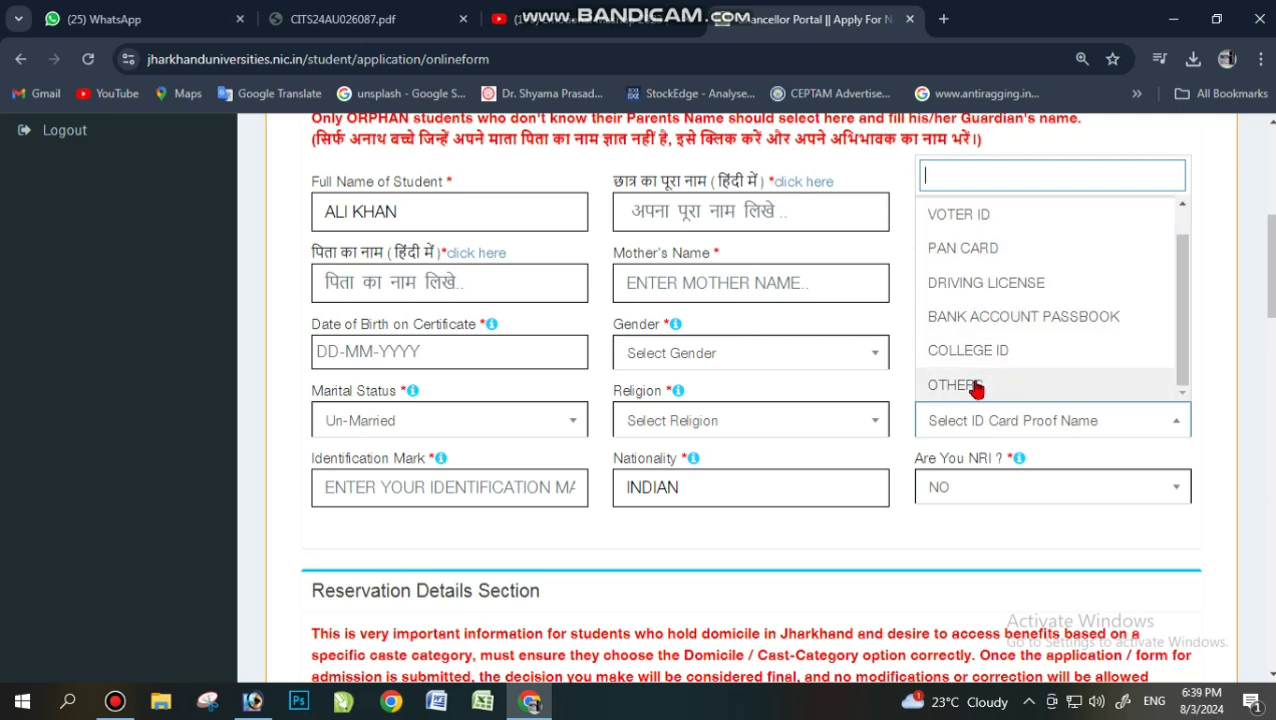
pyautogui.click(975, 384)
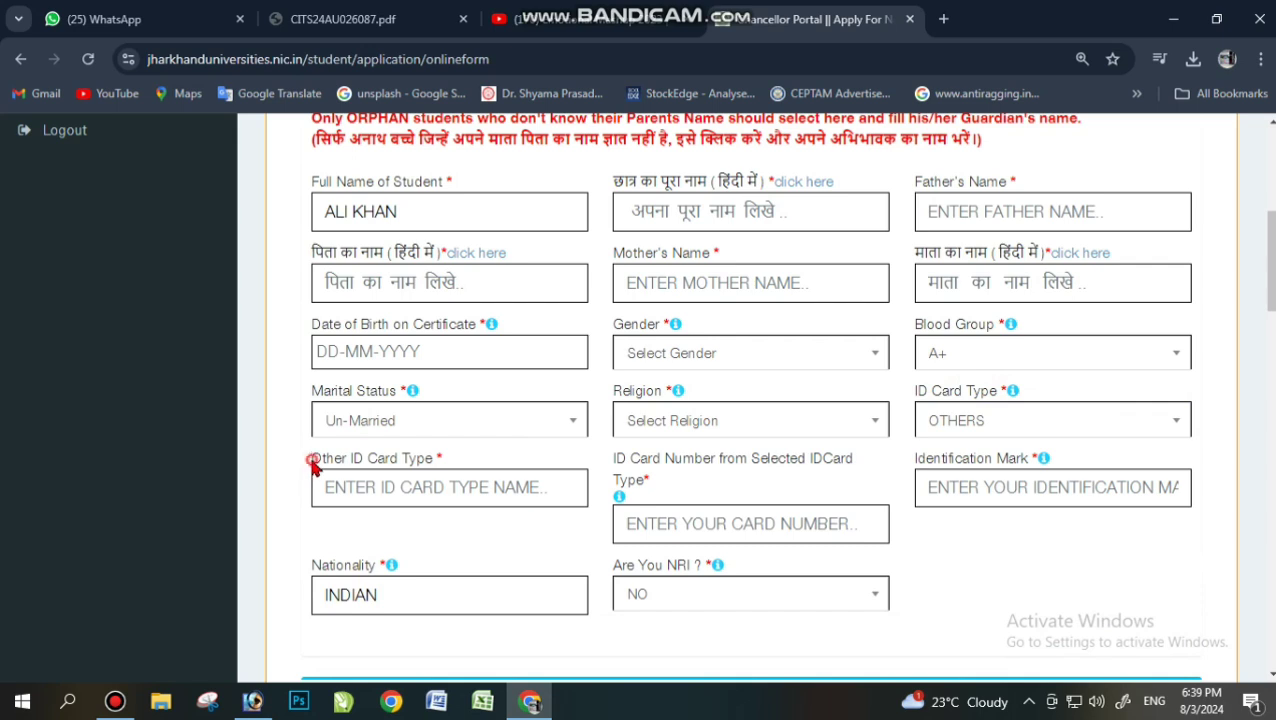
# Enter ADDHAR as the Other ID Card Type, then scroll down to Reservation Details
pyautogui.moveTo(311, 460); pyautogui.dragTo(430, 465)
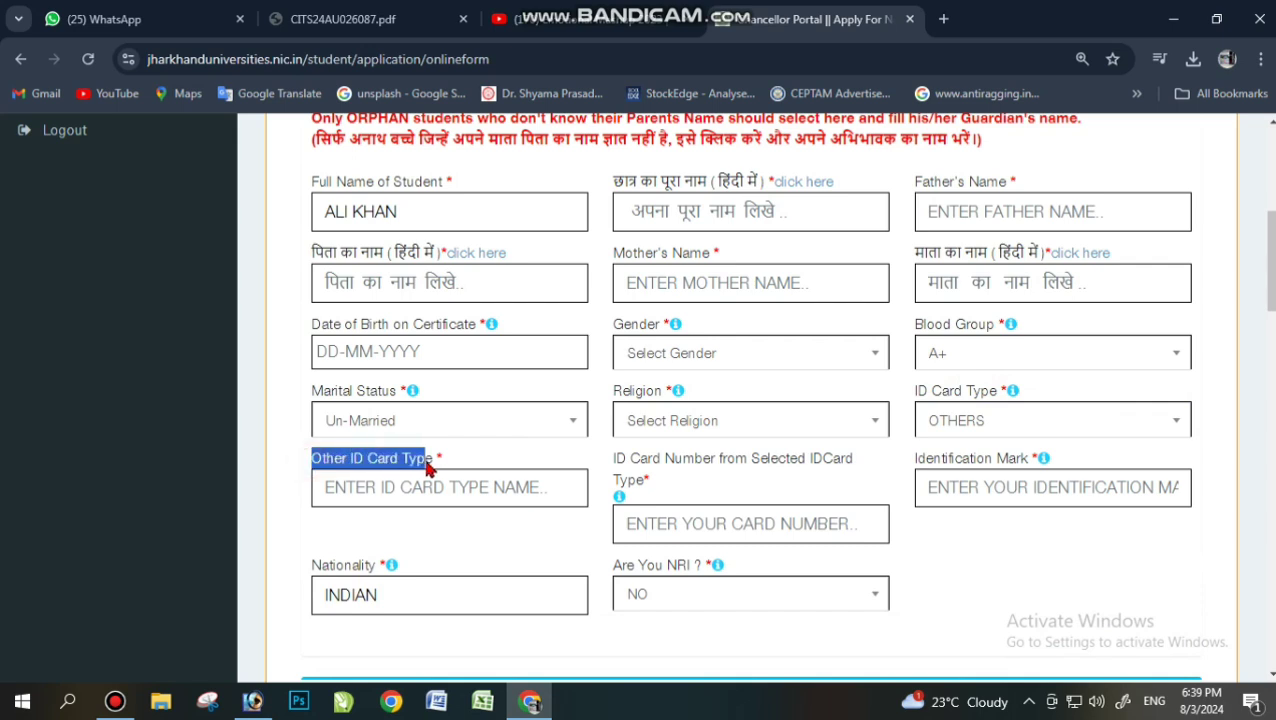
pyautogui.click(385, 492)
pyautogui.write('ADDHAR')
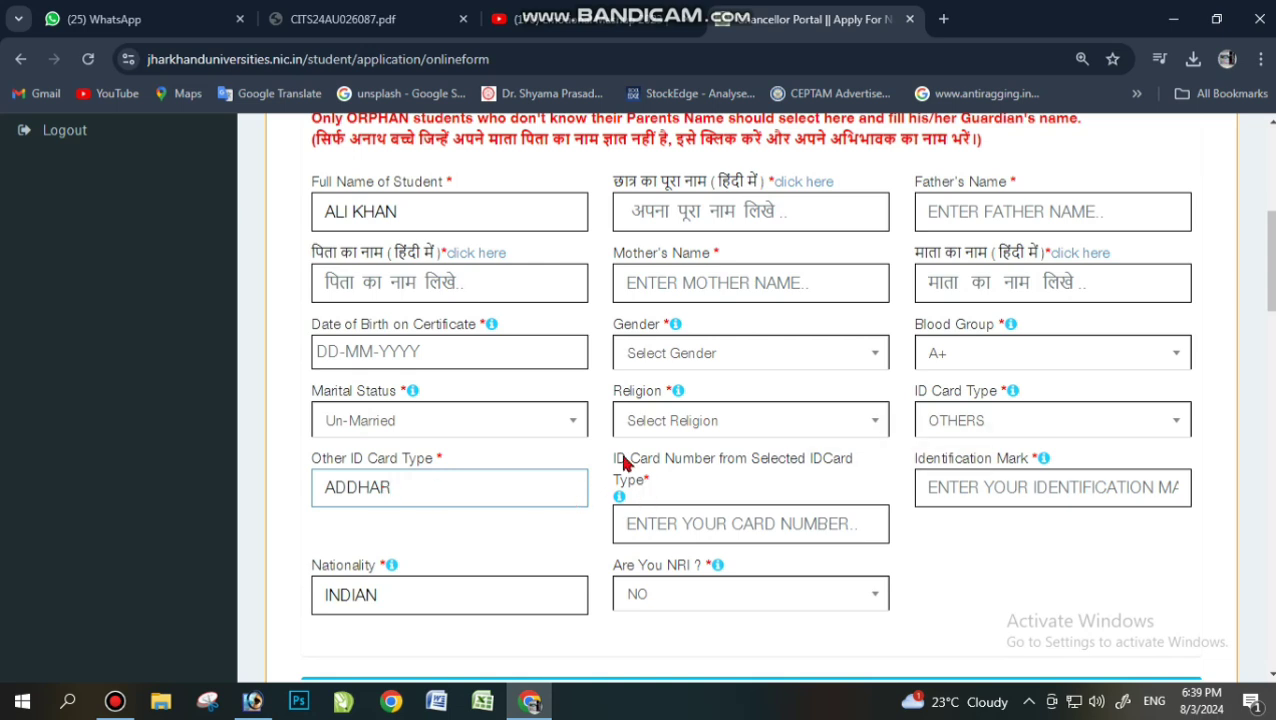
pyautogui.moveTo(617, 462); pyautogui.dragTo(1035, 470)
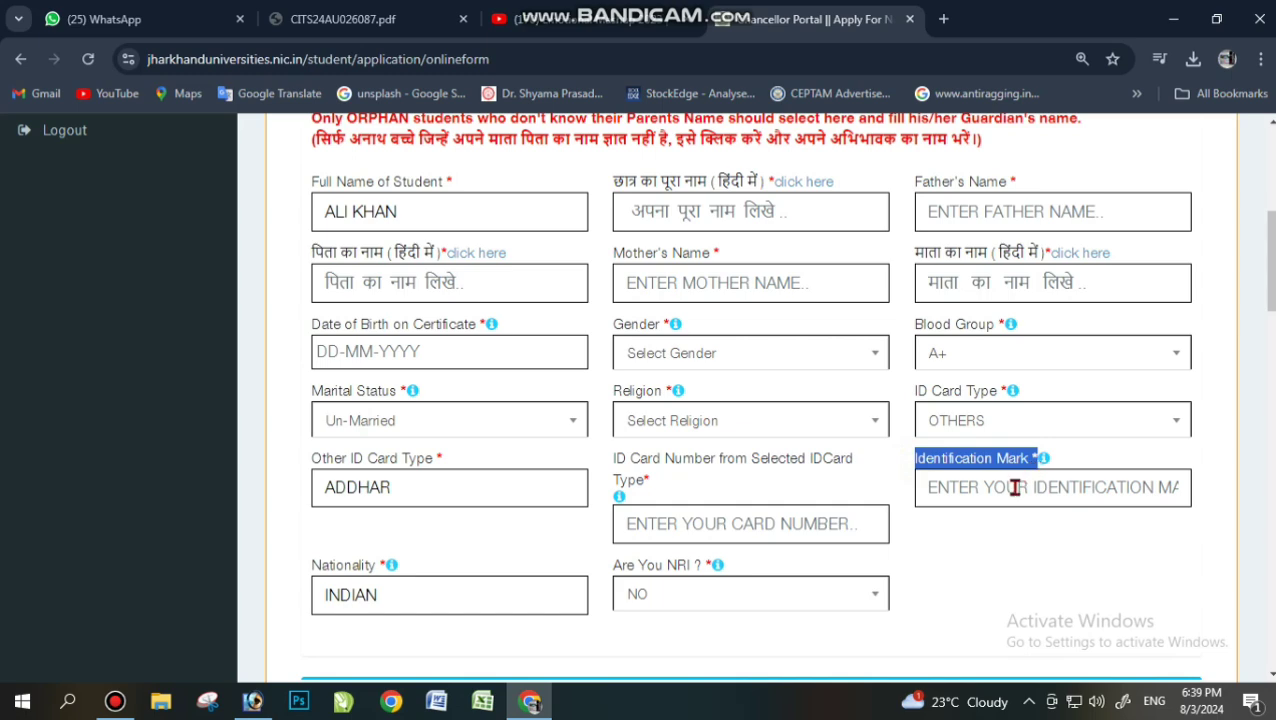
pyautogui.scroll(-2, 965, 522)
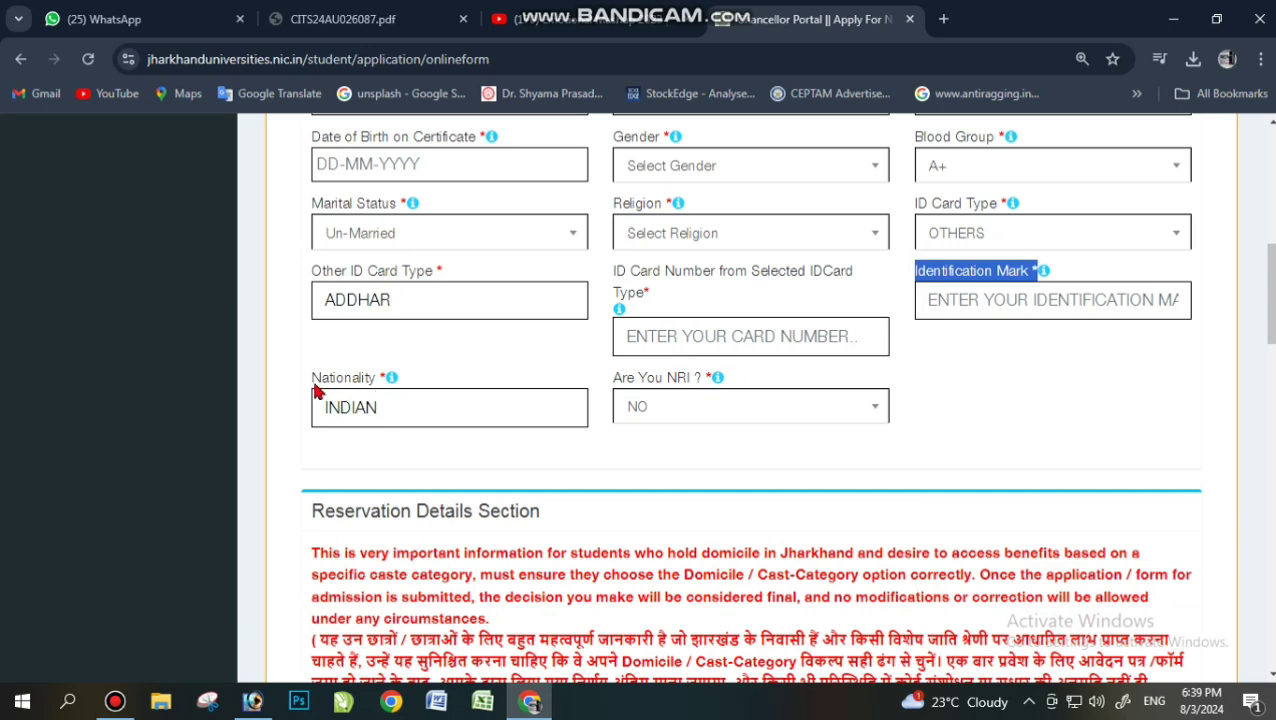
pyautogui.moveTo(314, 380); pyautogui.dragTo(614, 384)
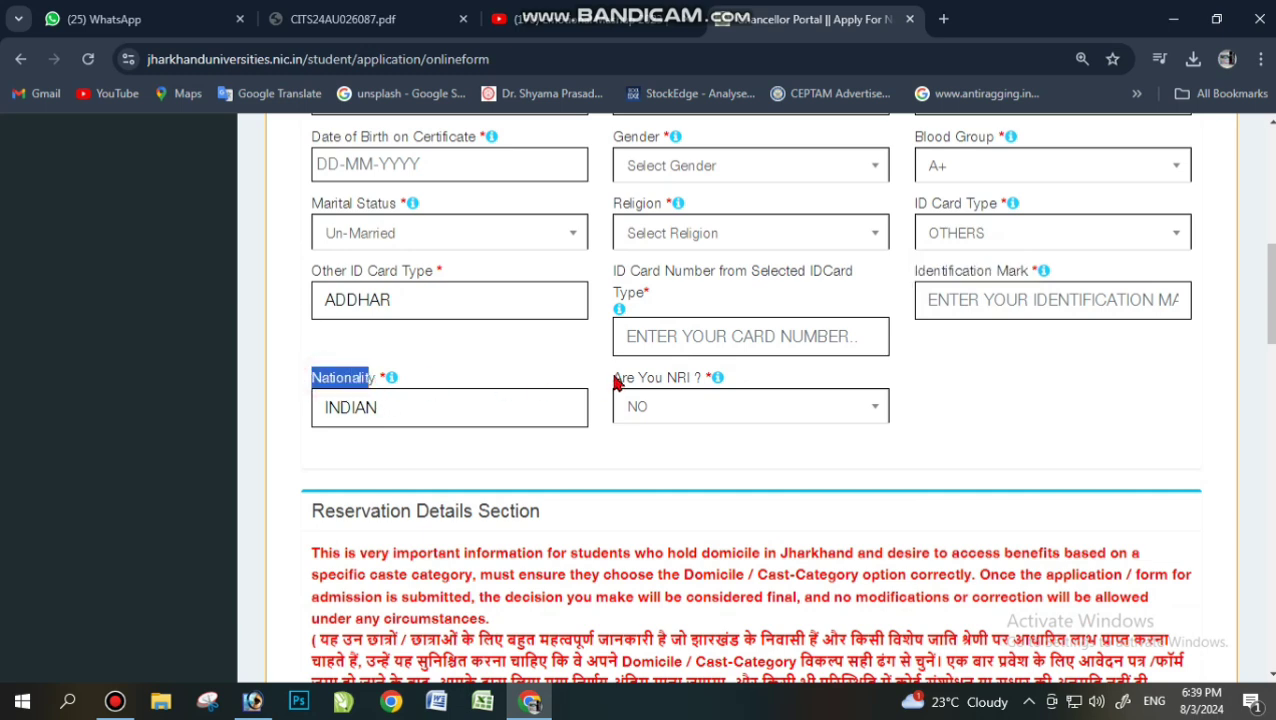
pyautogui.moveTo(624, 385); pyautogui.dragTo(683, 378)
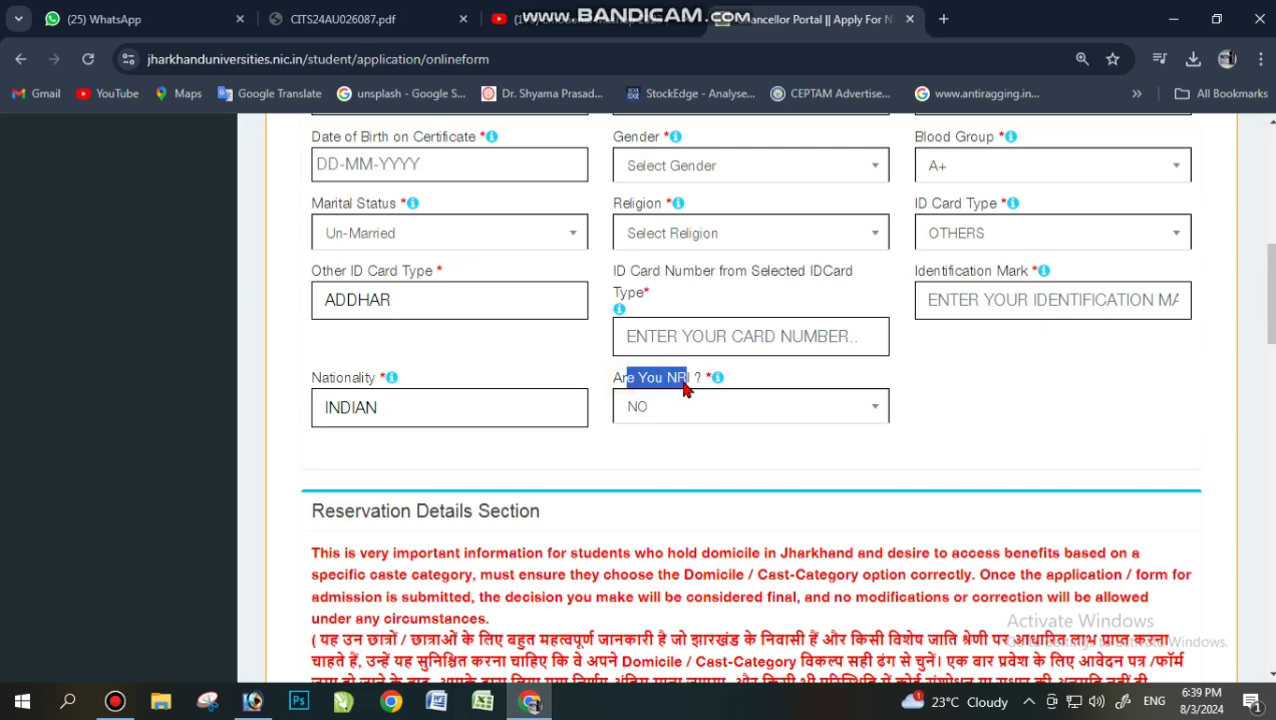
pyautogui.scroll(-4, 664, 413)
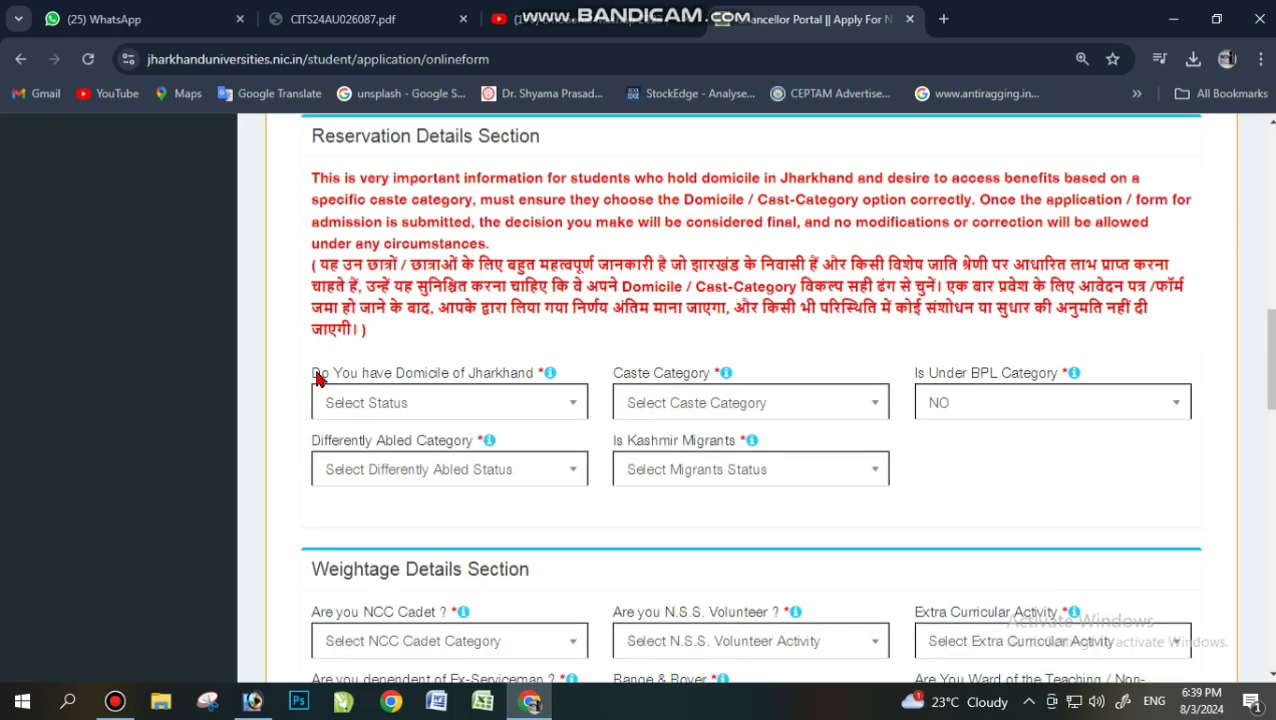
# Answer YES for Jharkhand domicile and set the caste category to BCII
pyautogui.moveTo(313, 374); pyautogui.dragTo(540, 390)
pyautogui.click(476, 404)
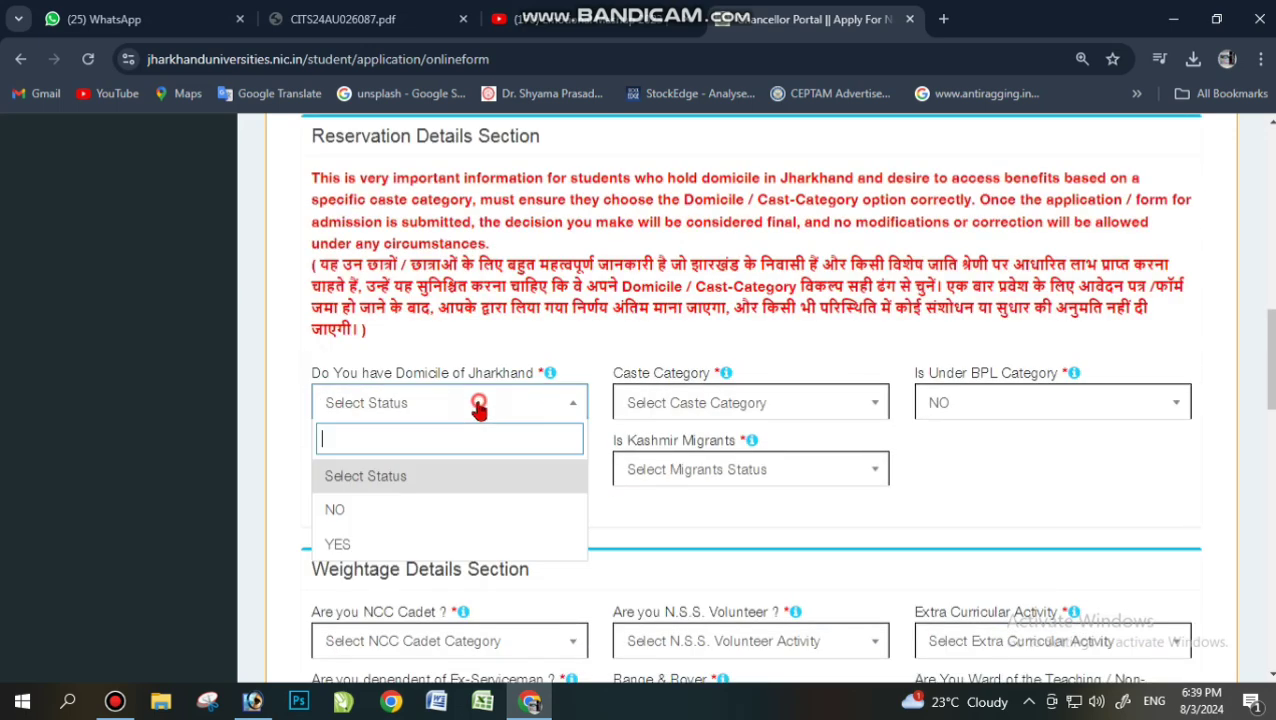
pyautogui.click(336, 540)
pyautogui.click(632, 396)
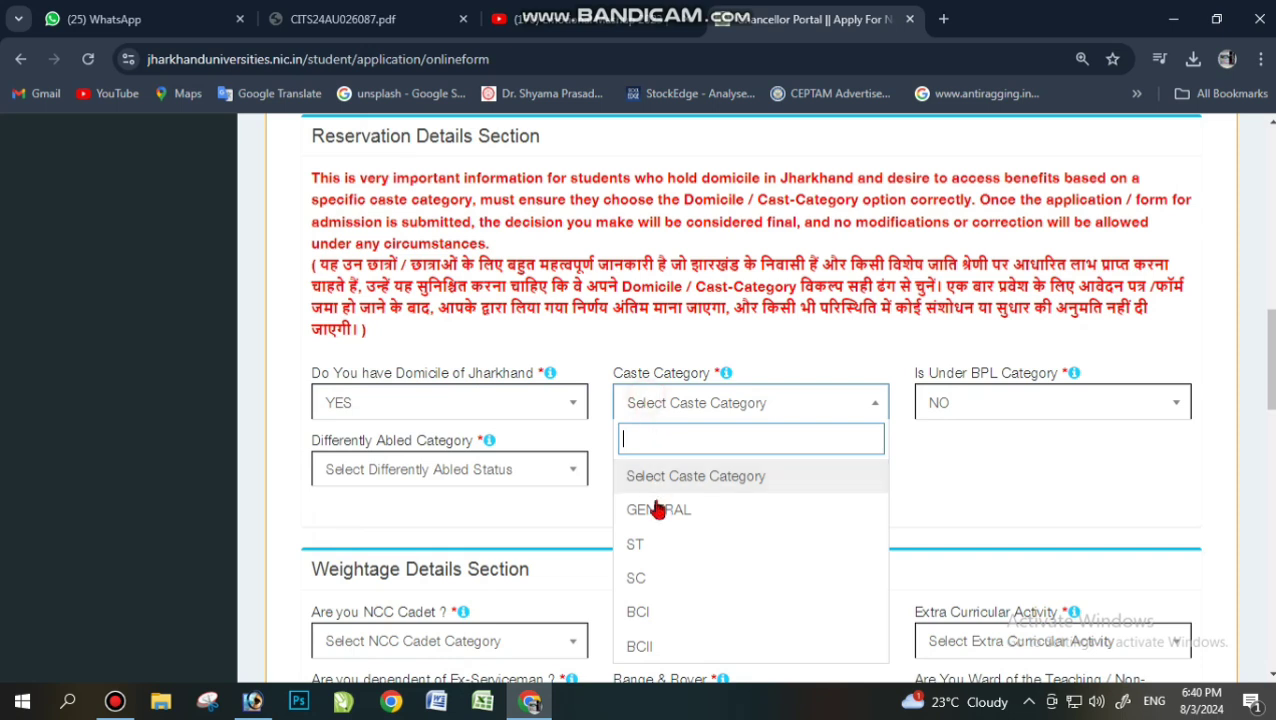
pyautogui.click(652, 647)
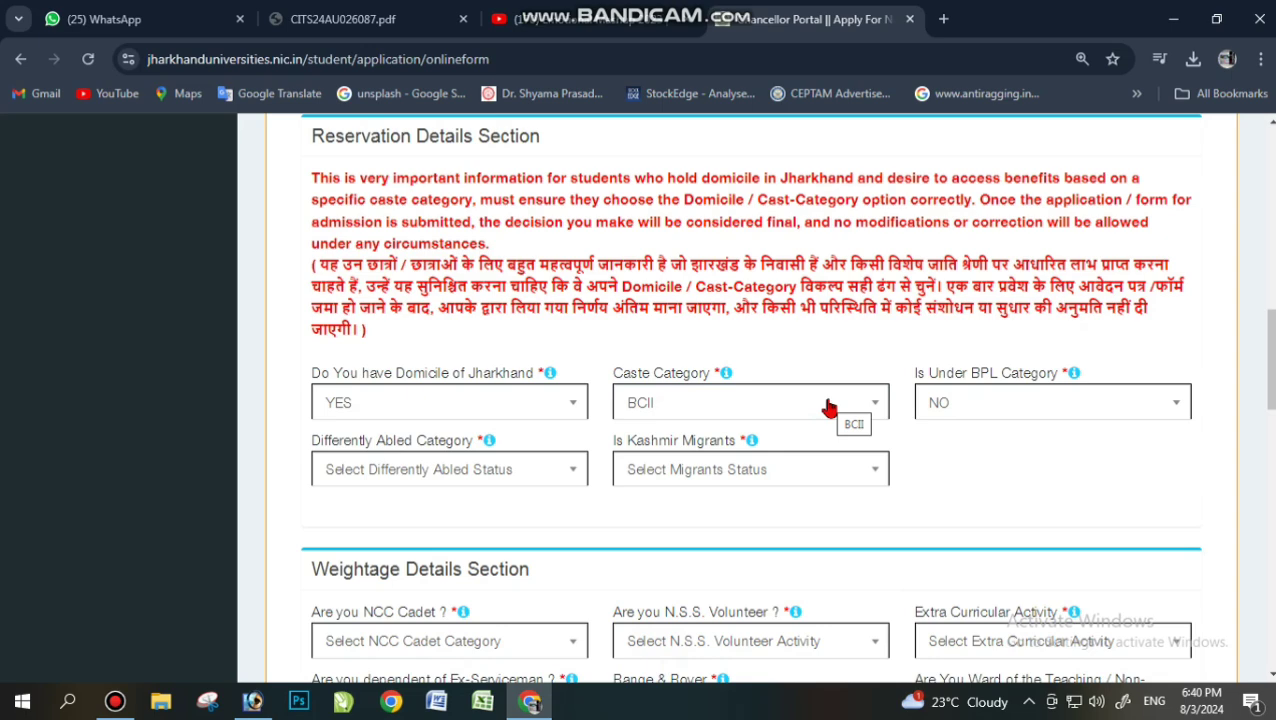
# Answer NO for differently abled, Kashmir migrants, NCC cadet, N.S.S. volunteer and extra curricular activity
pyautogui.scroll(-1, 572, 427)
pyautogui.click(437, 378)
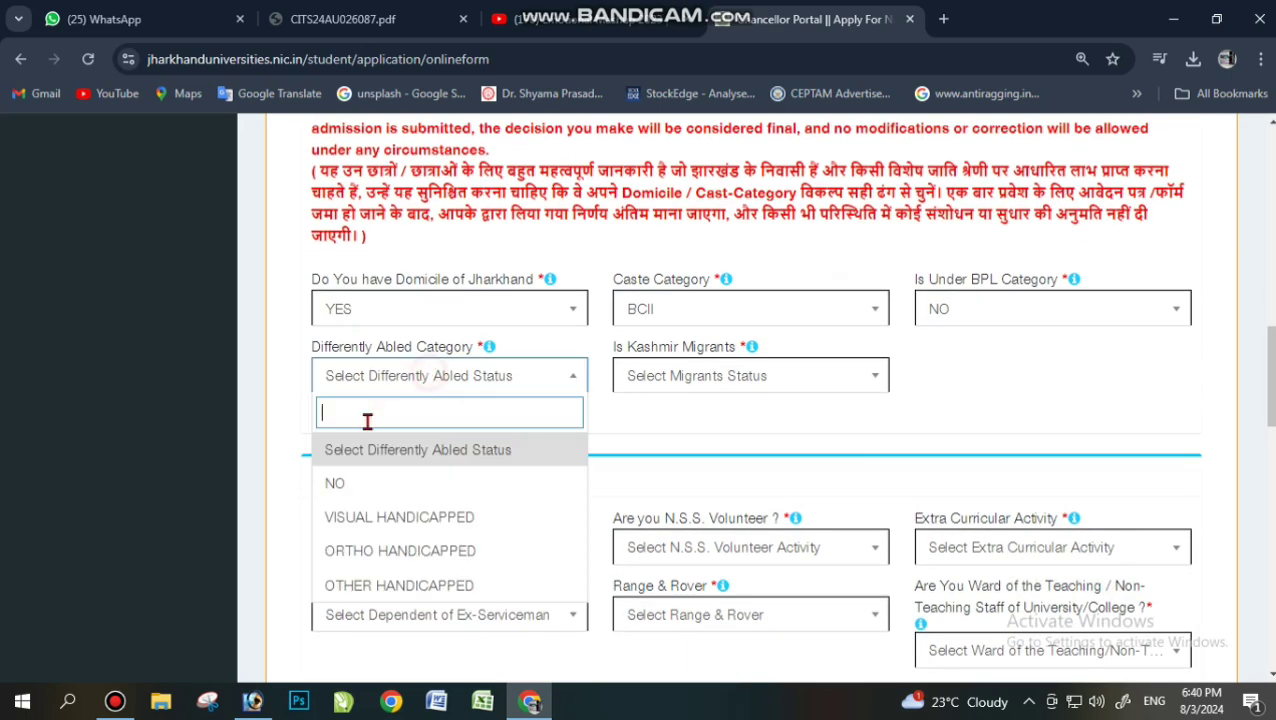
pyautogui.click(362, 484)
pyautogui.click(647, 386)
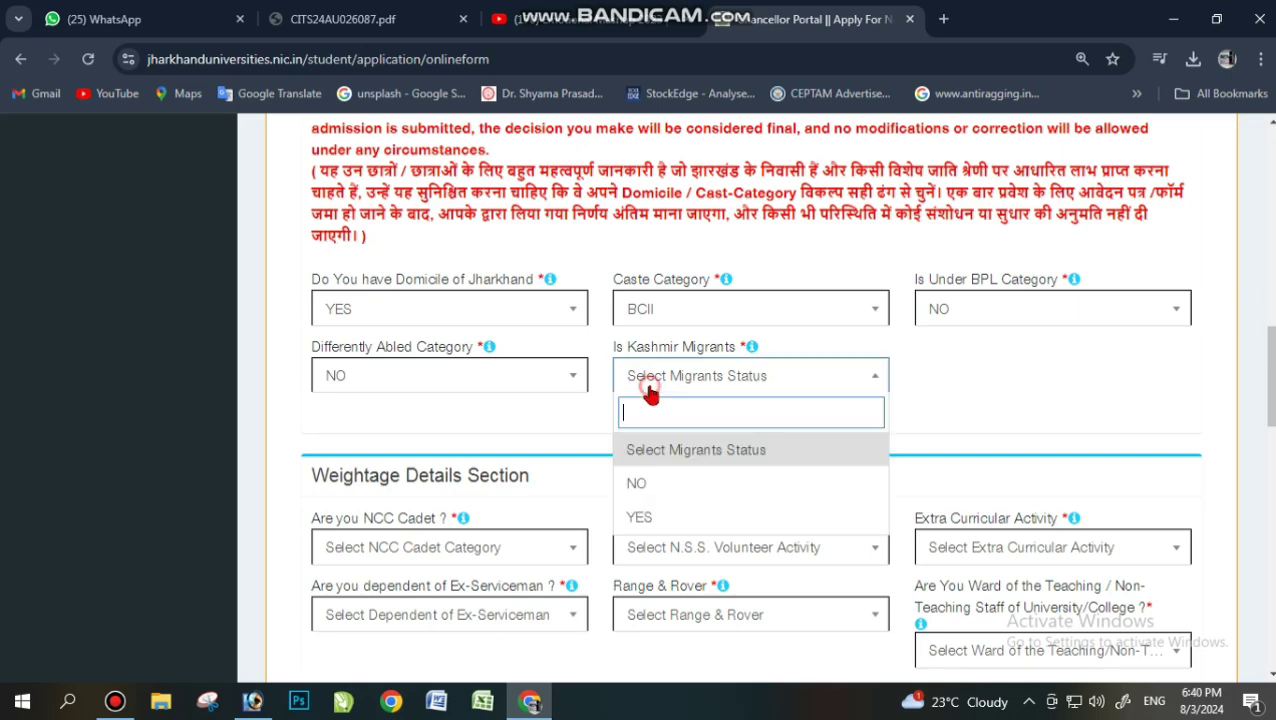
pyautogui.click(644, 484)
pyautogui.scroll(-2, 775, 399)
pyautogui.click(450, 362)
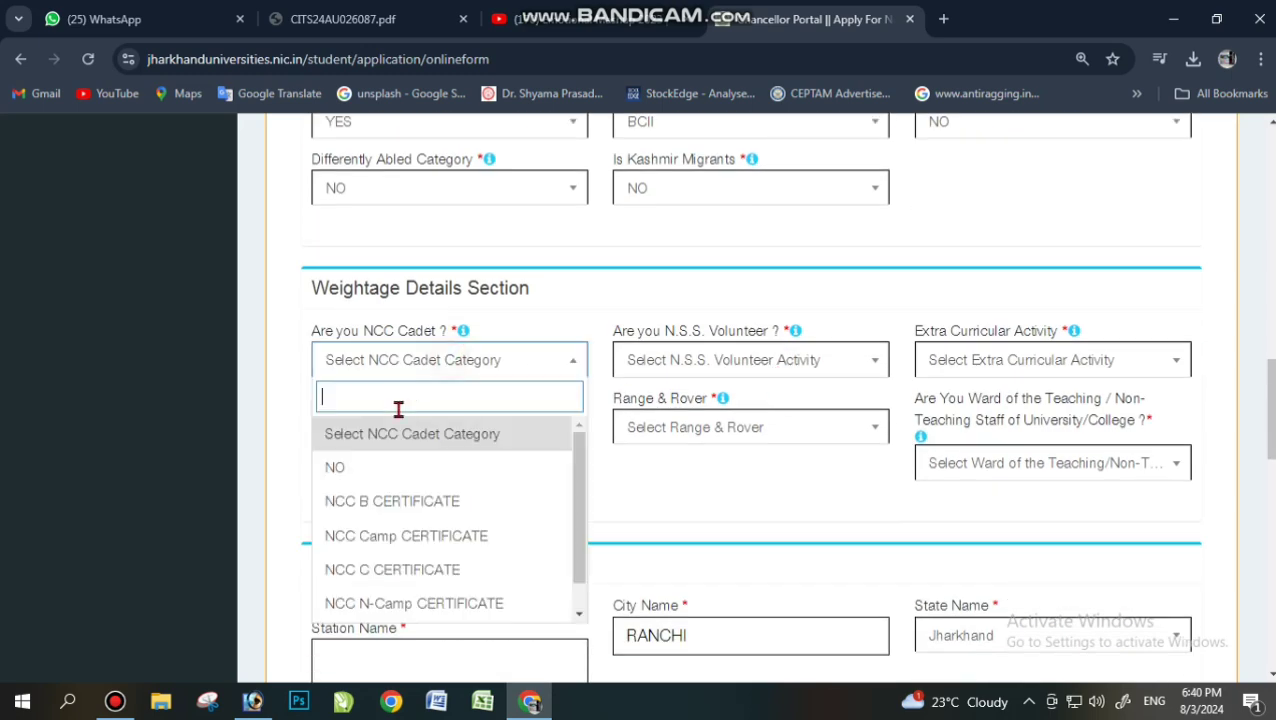
pyautogui.click(362, 468)
pyautogui.click(676, 358)
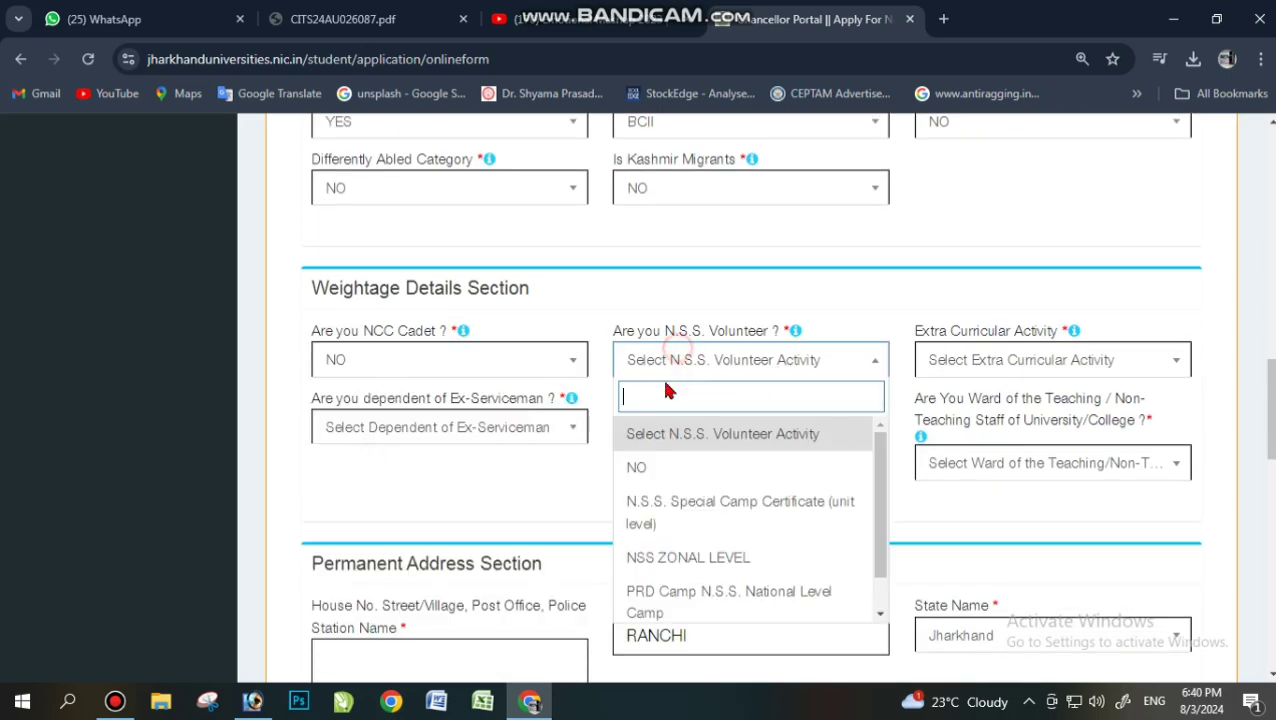
pyautogui.click(640, 467)
pyautogui.click(948, 362)
pyautogui.click(940, 467)
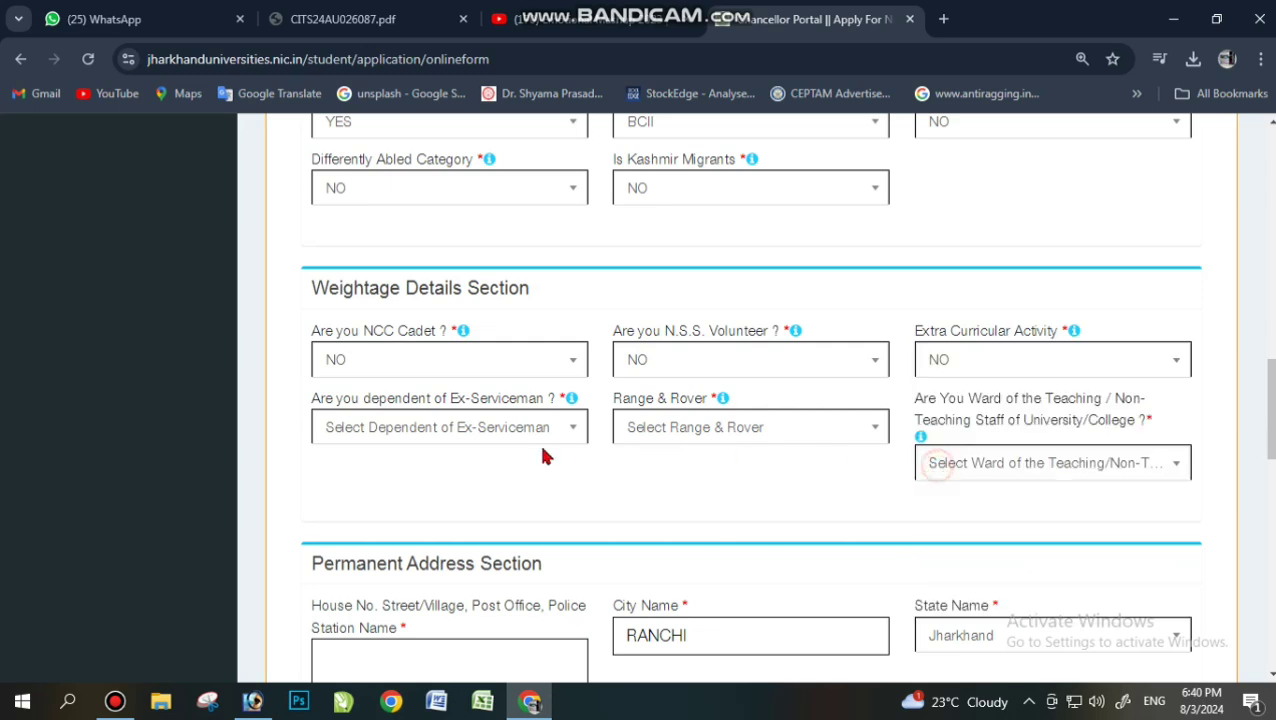
# Answer NO for ex-serviceman dependent, Range & Rover and ward of teaching staff
pyautogui.click(428, 428)
pyautogui.click(345, 535)
pyautogui.click(784, 420)
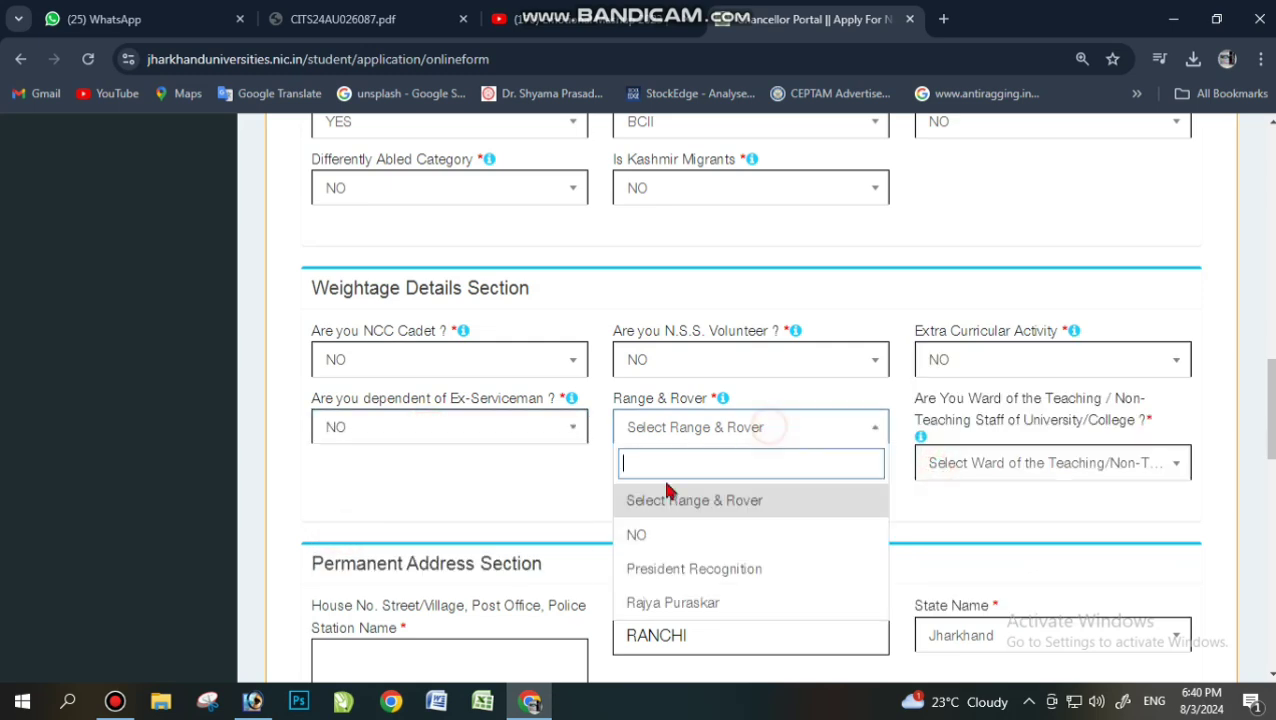
pyautogui.click(640, 535)
pyautogui.click(1003, 462)
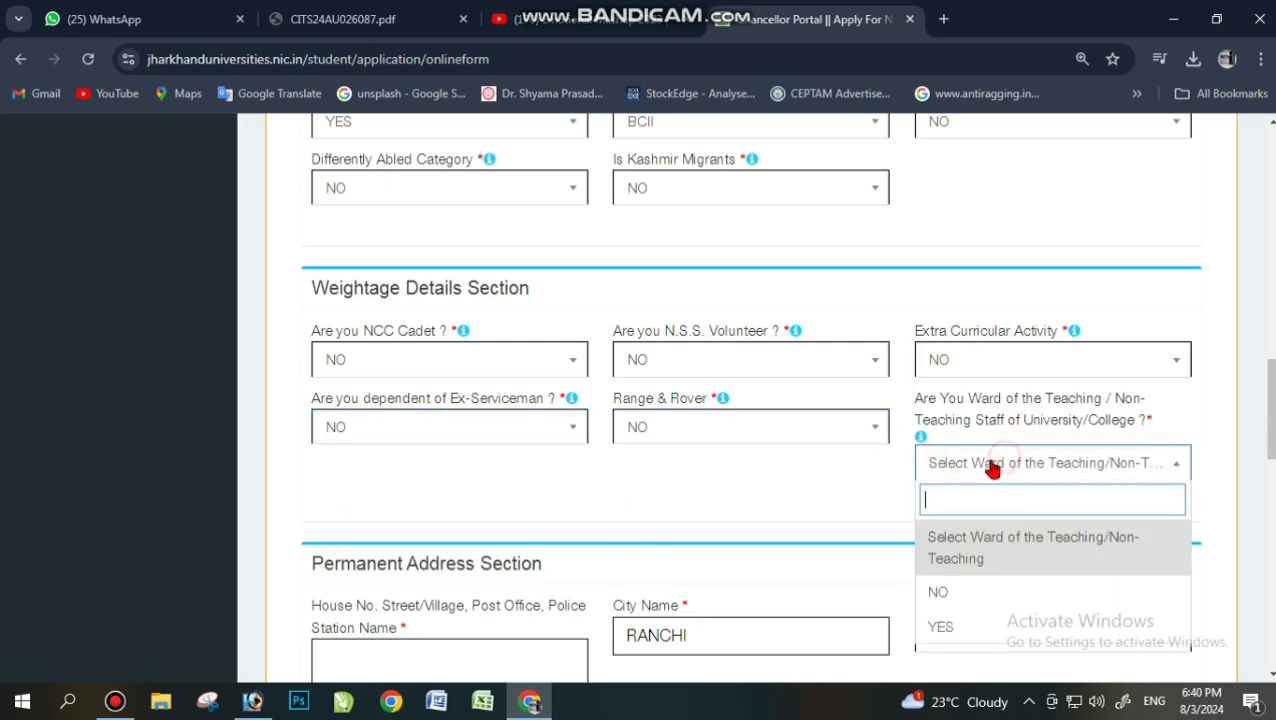
pyautogui.click(940, 591)
pyautogui.scroll(-2, 803, 452)
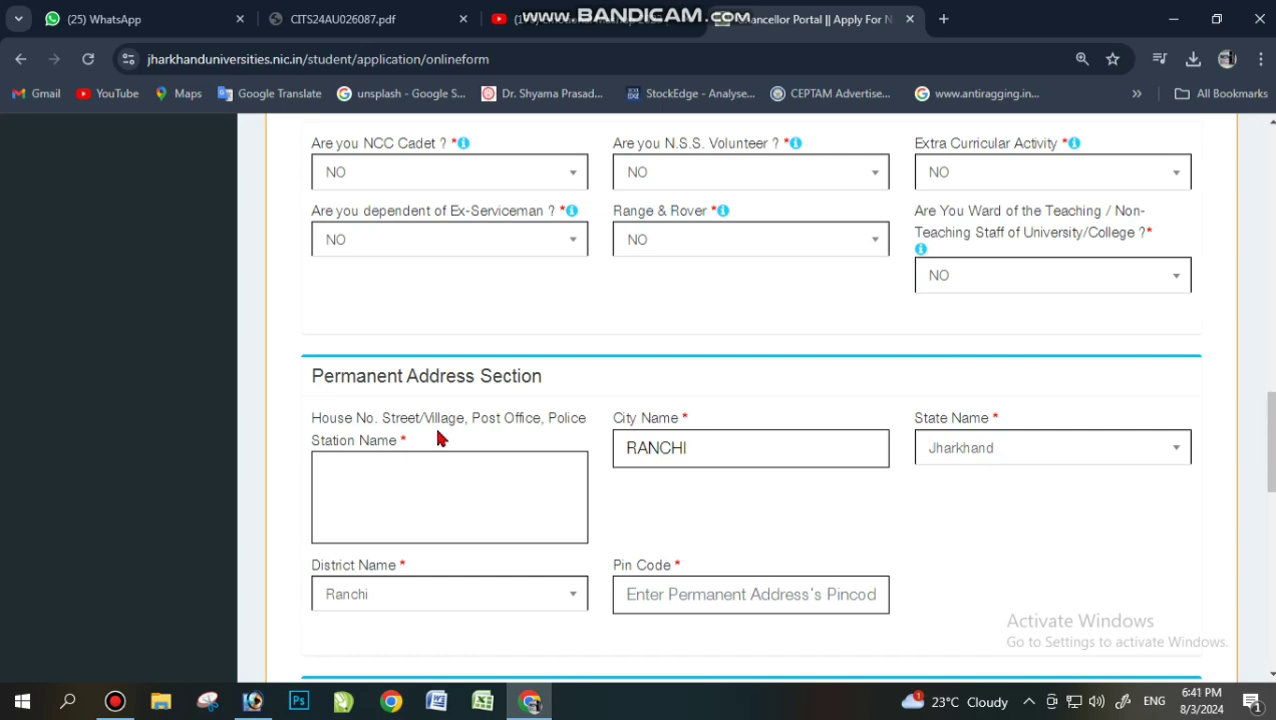
# Review the Permanent and Present Address sections and the same-as-permanent-address option
pyautogui.moveTo(311, 377); pyautogui.dragTo(550, 397)
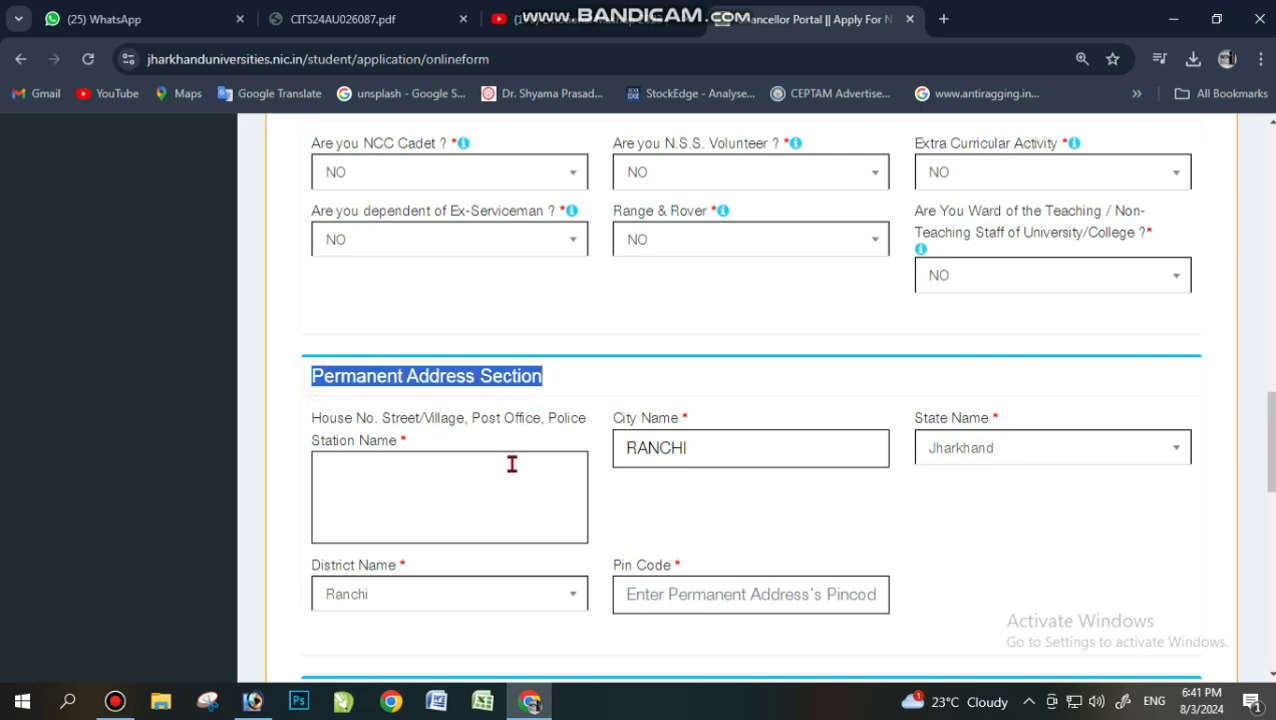
pyautogui.scroll(-4, 509, 466)
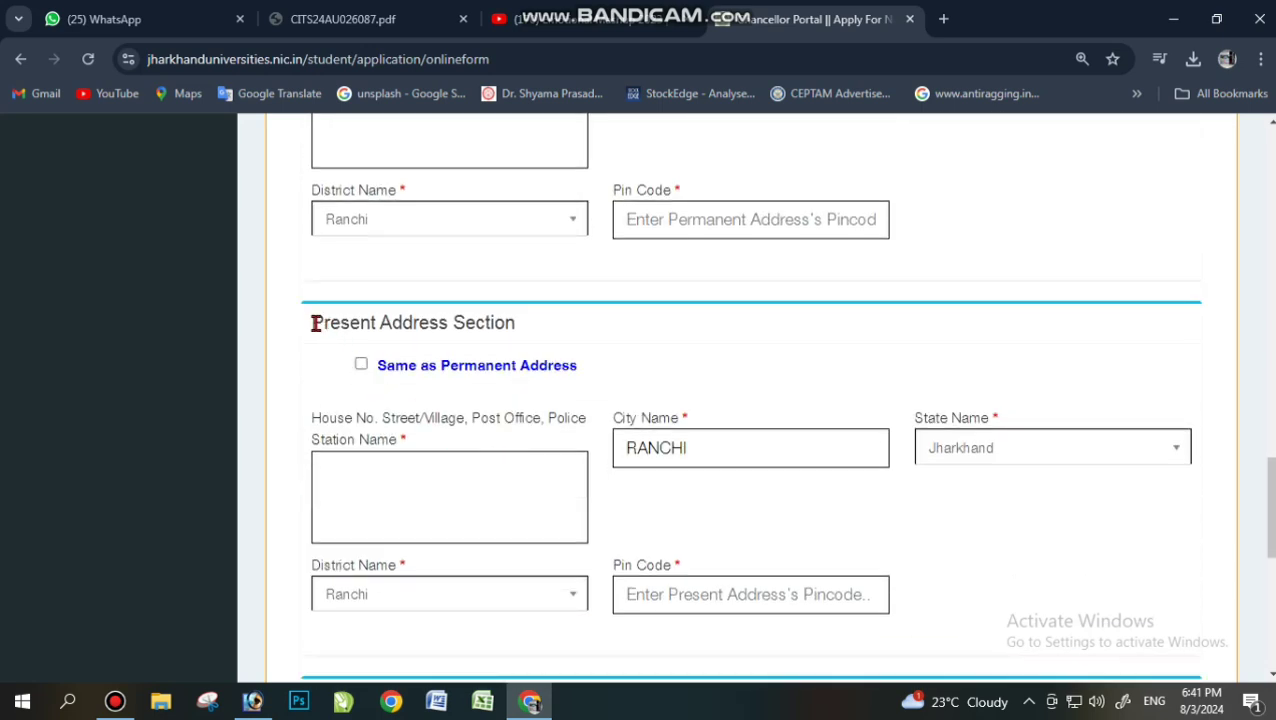
pyautogui.moveTo(316, 323); pyautogui.dragTo(522, 337)
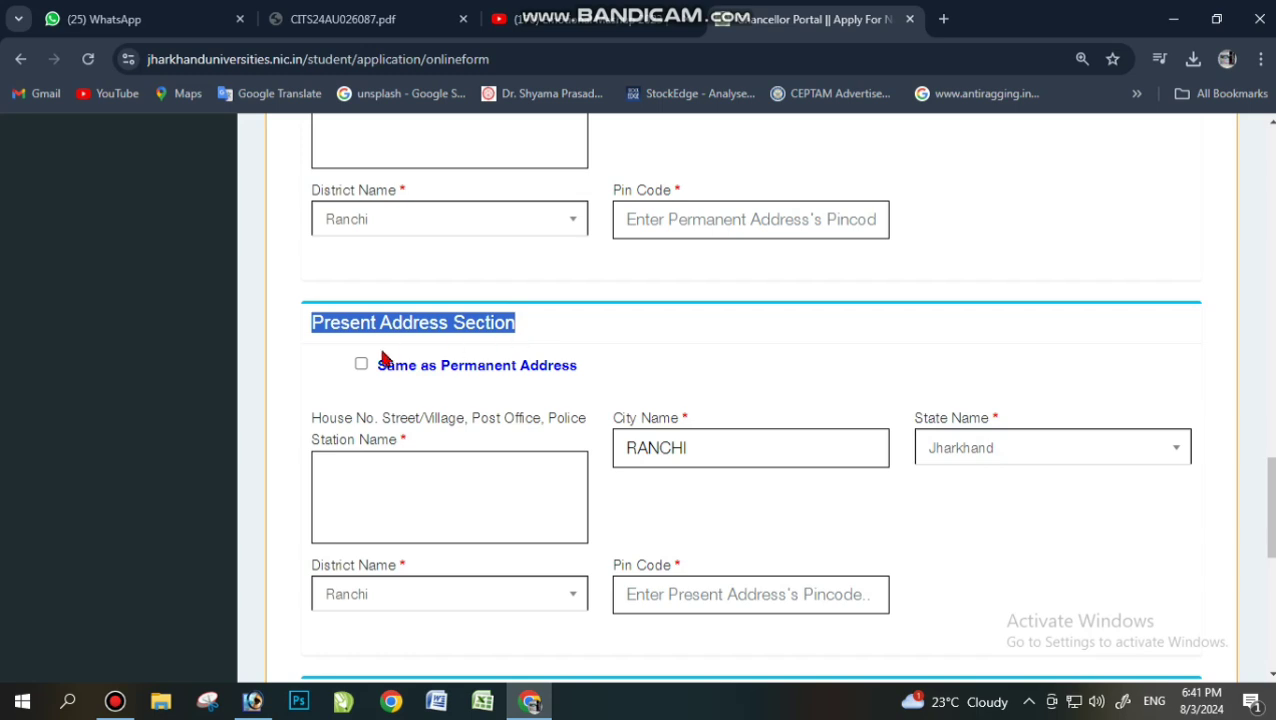
pyautogui.moveTo(384, 362); pyautogui.dragTo(580, 383)
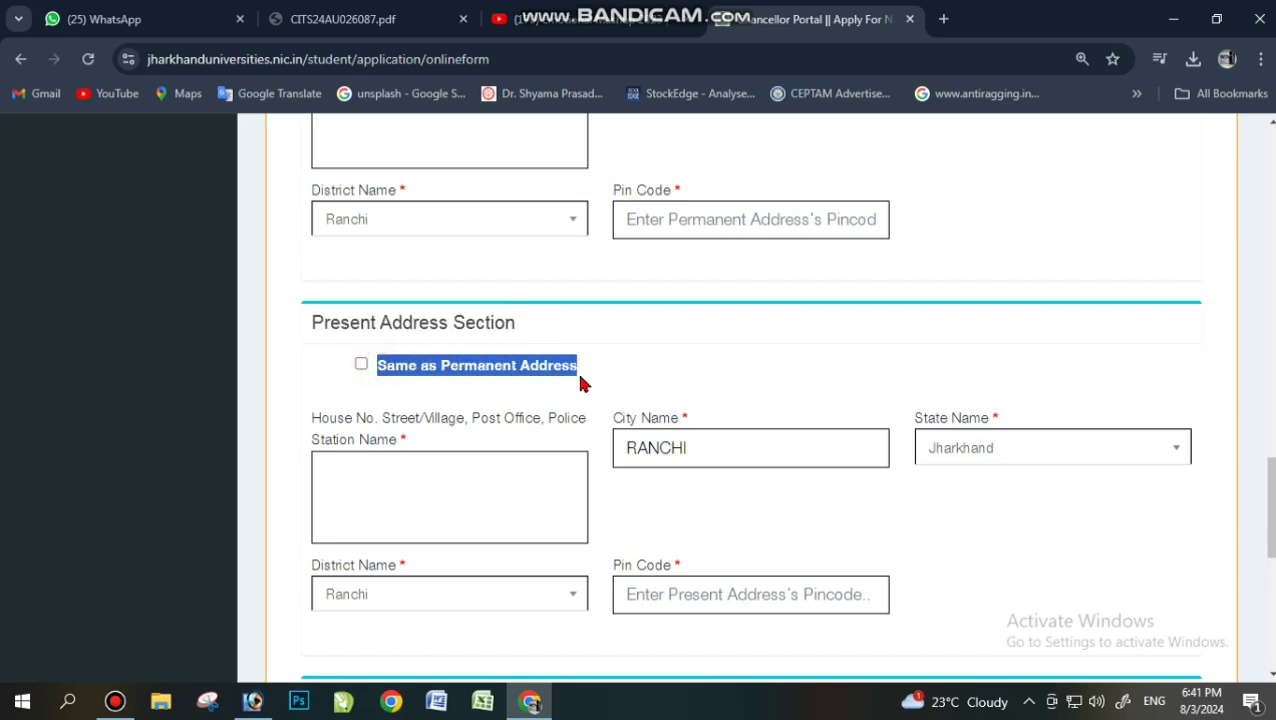
pyautogui.scroll(-3, 460, 380)
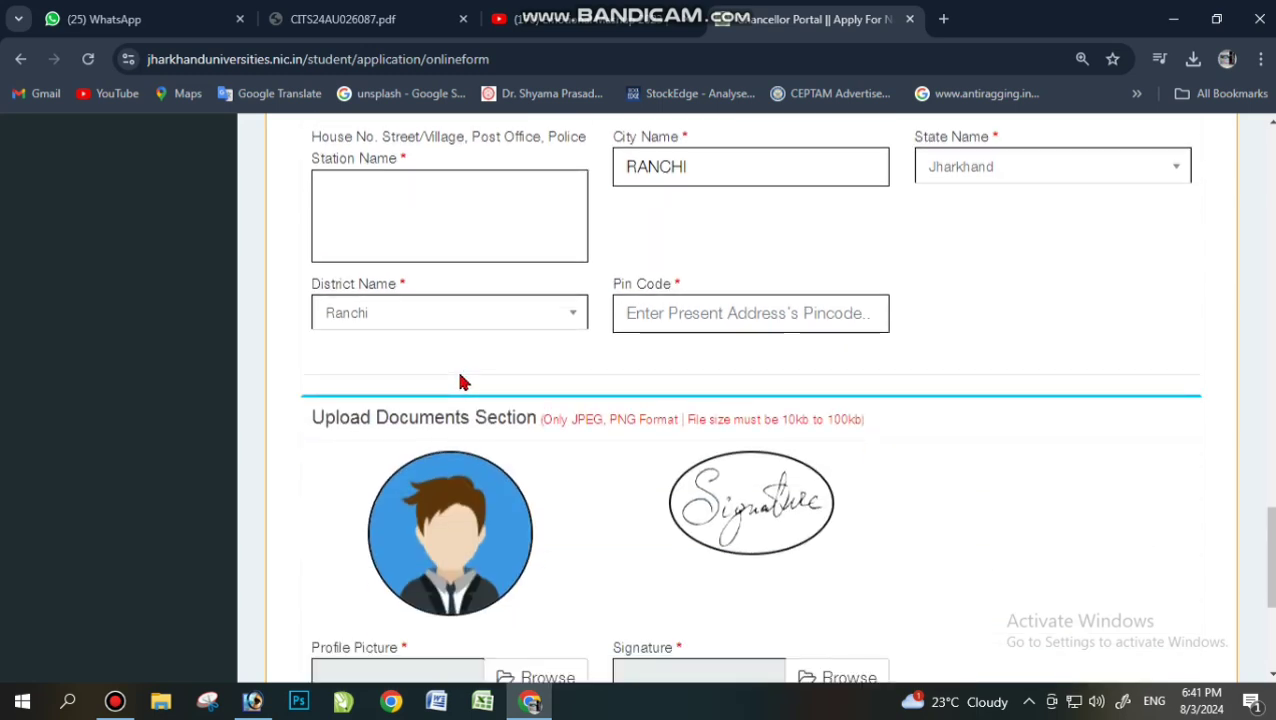
# Upload the profile photo and signature, then save the personal information
pyautogui.scroll(-1, 460, 382)
pyautogui.moveTo(311, 324); pyautogui.dragTo(862, 347)
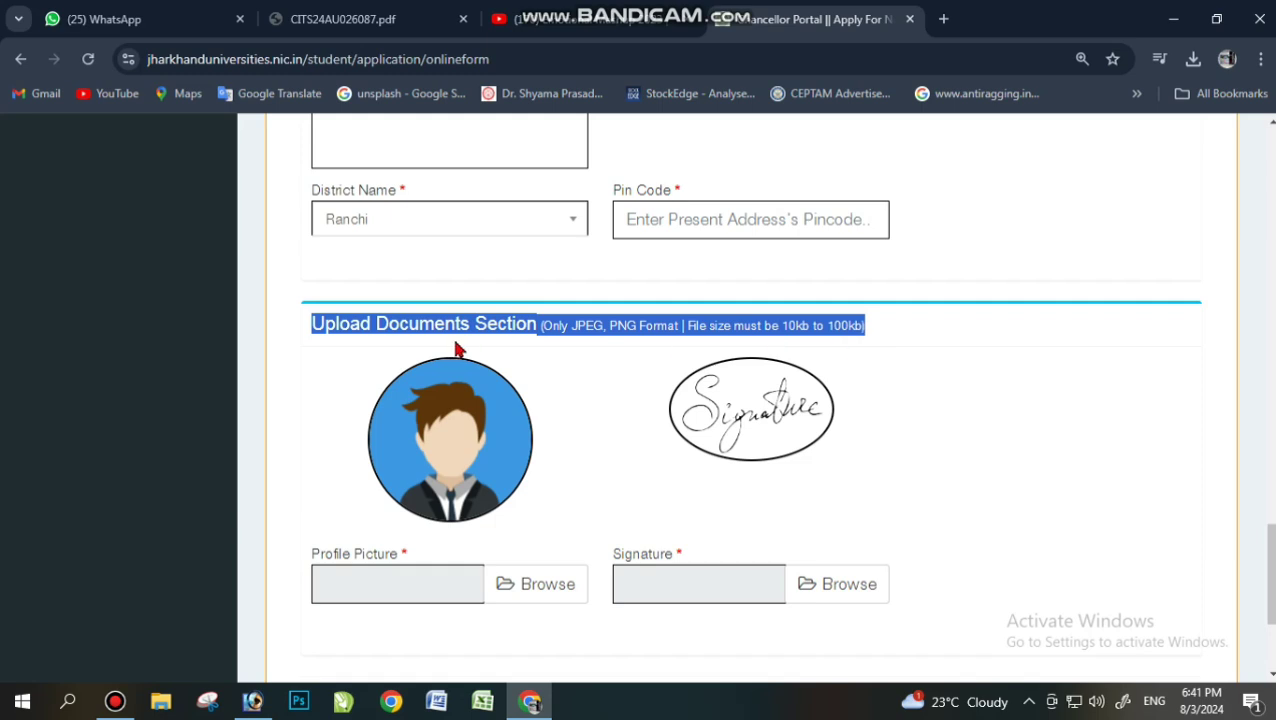
pyautogui.scroll(-1, 457, 349)
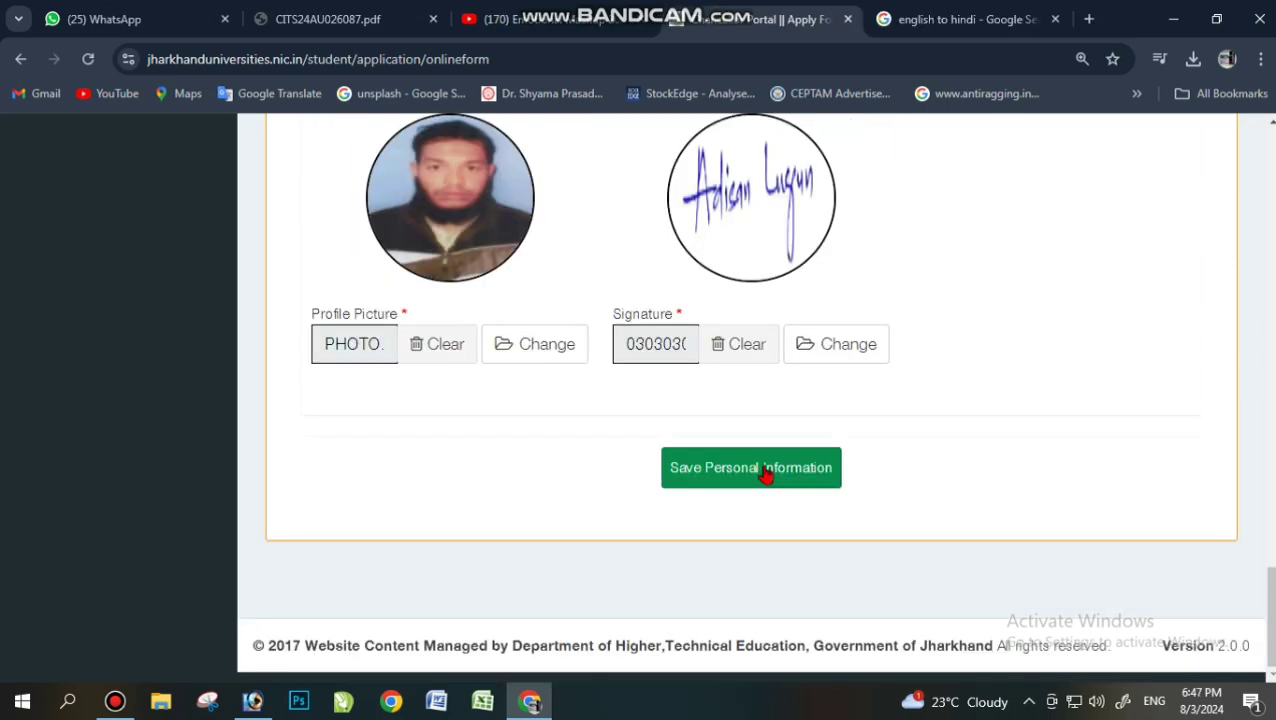
pyautogui.click(765, 470)
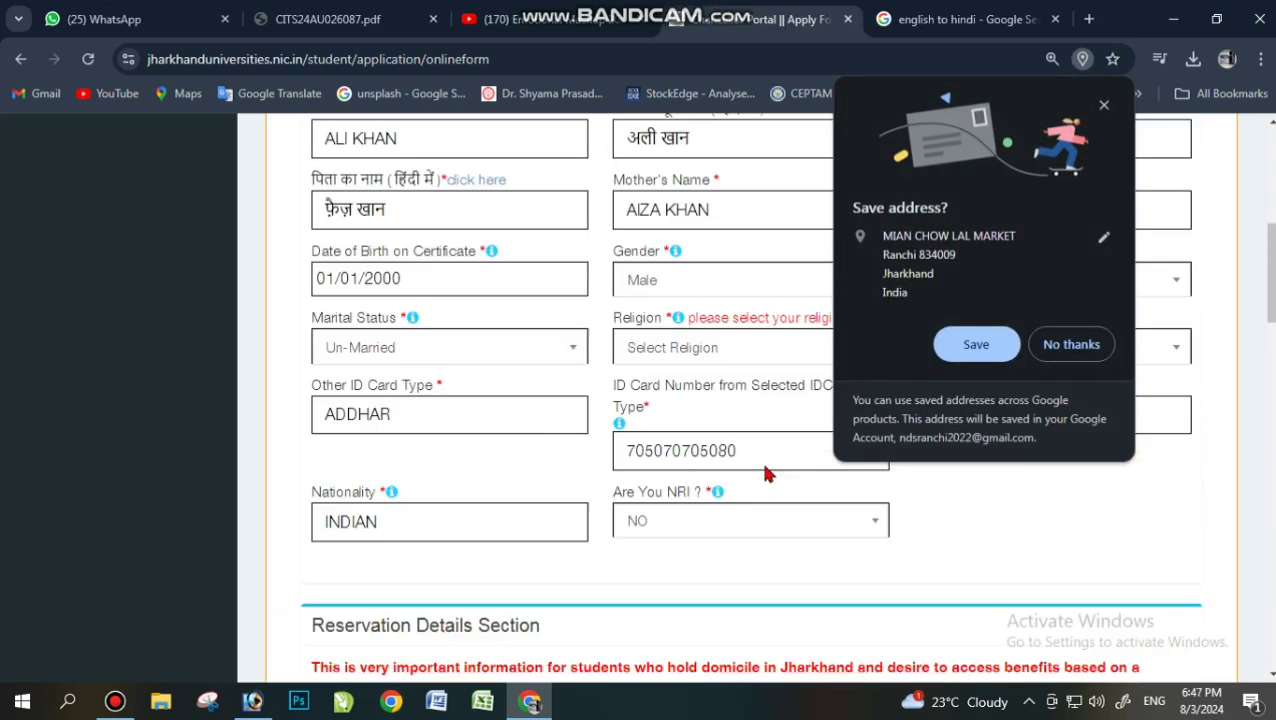
# Dismiss the browser's save-address prompt and save the personal information section
pyautogui.scroll(-10, 765, 473)
pyautogui.click(718, 468)
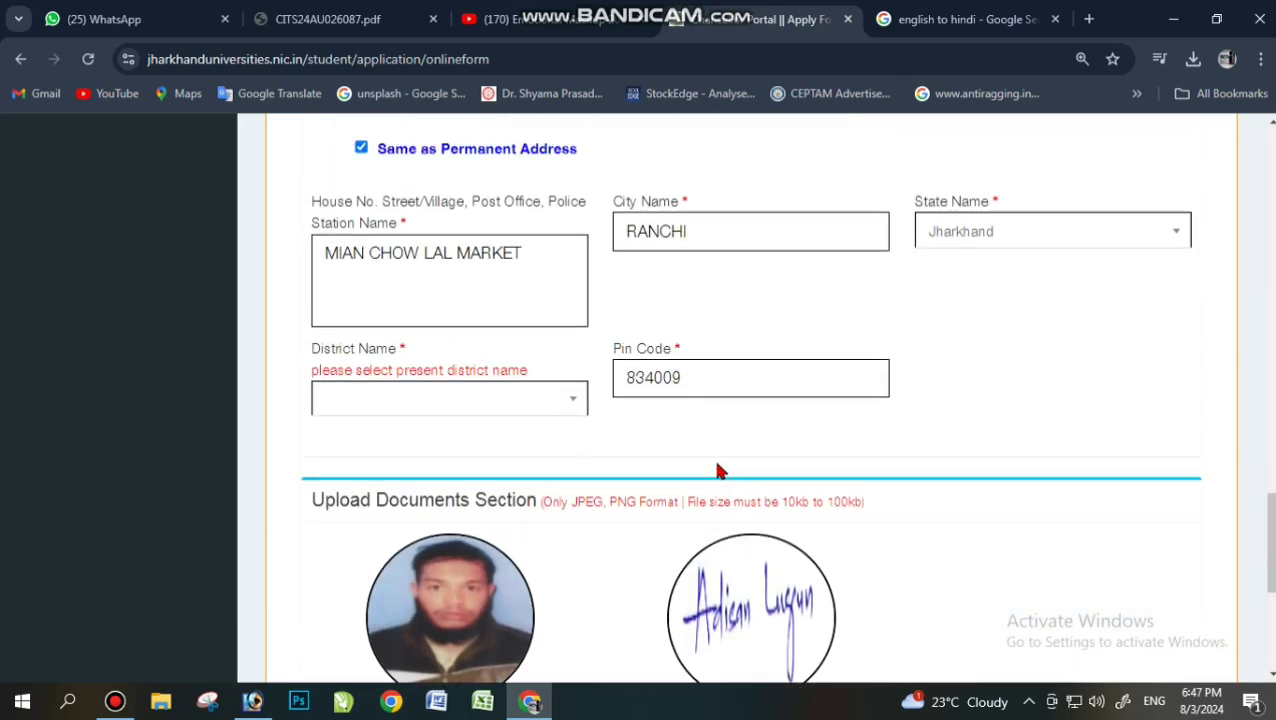
pyautogui.scroll(-4, 720, 490)
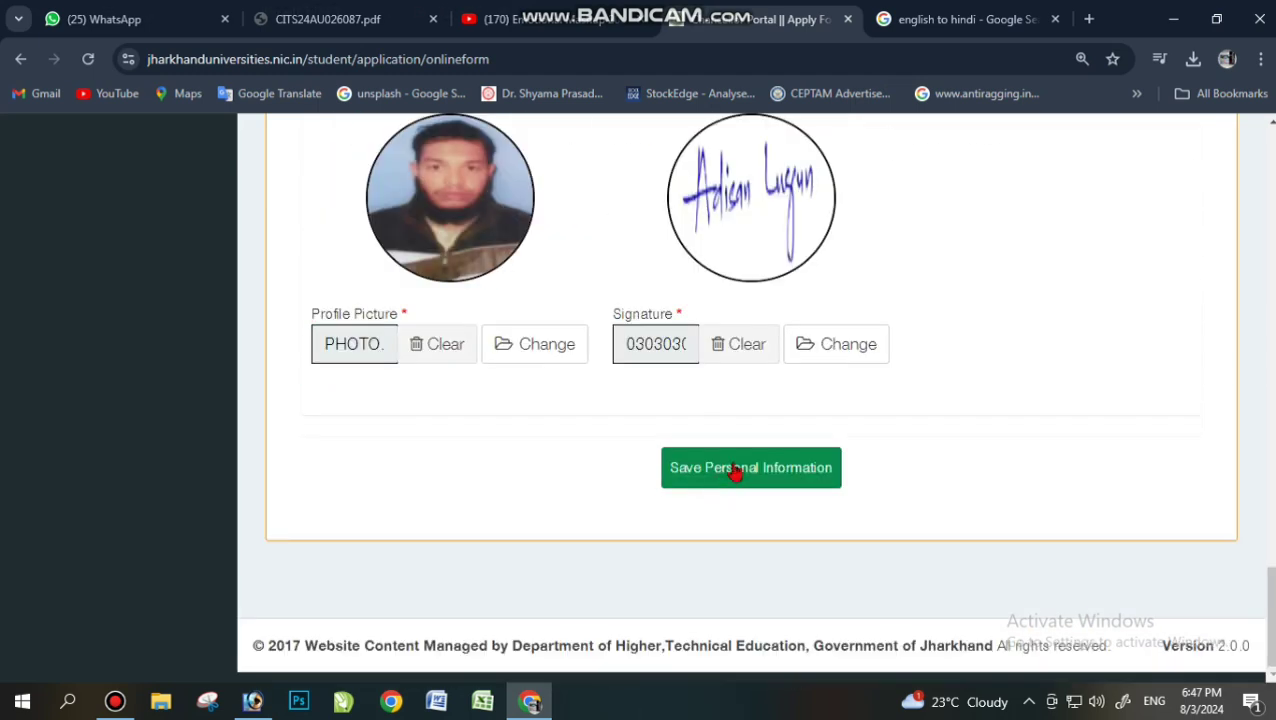
pyautogui.click(735, 471)
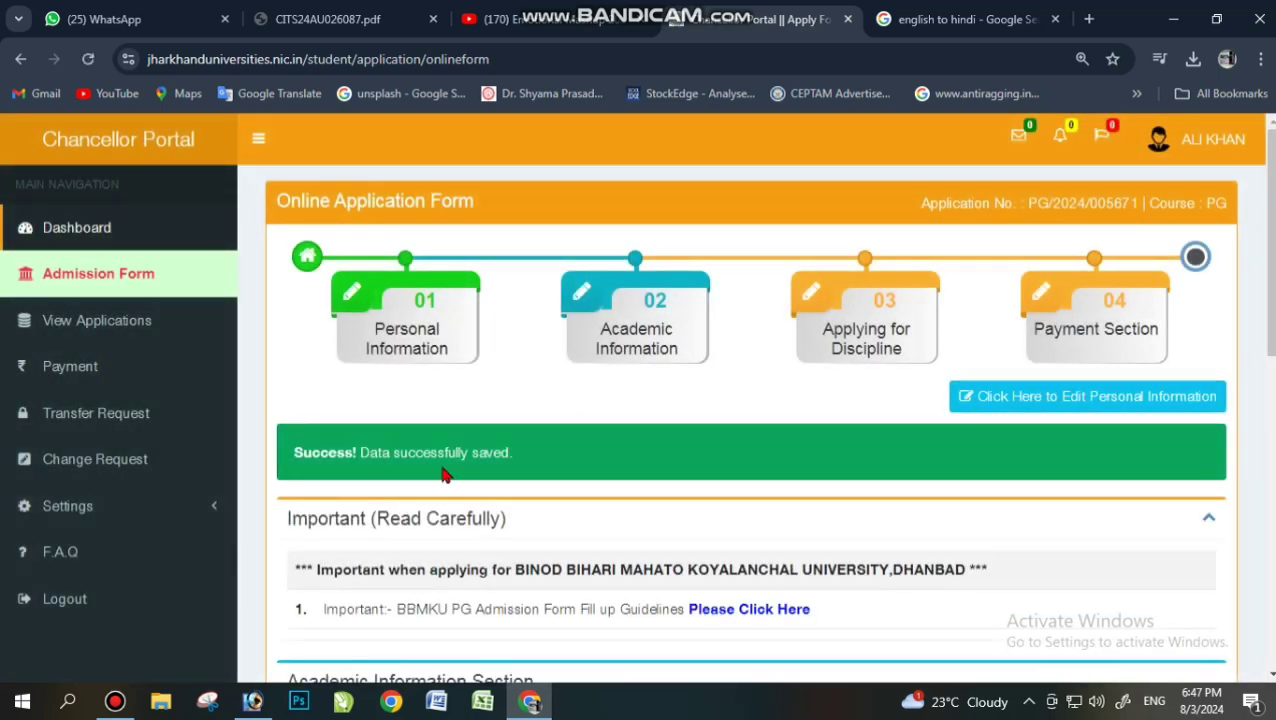
pyautogui.moveTo(297, 452); pyautogui.dragTo(519, 457)
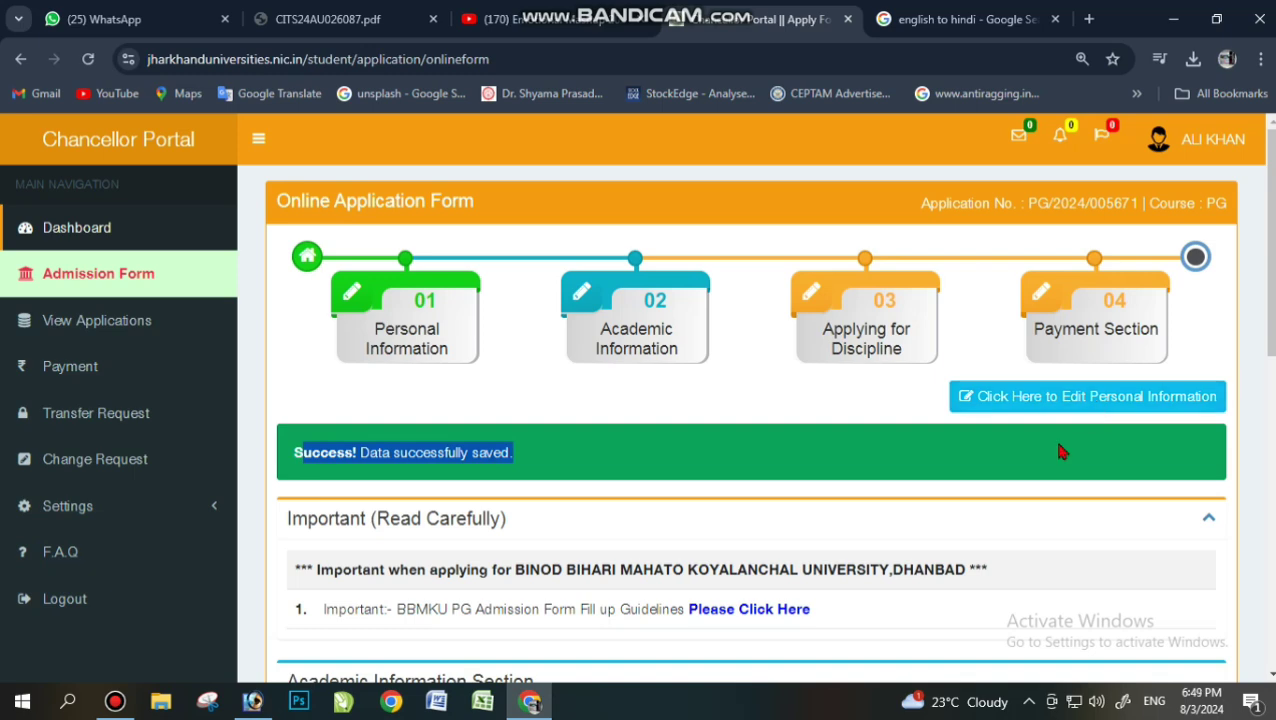
pyautogui.scroll(-3, 676, 450)
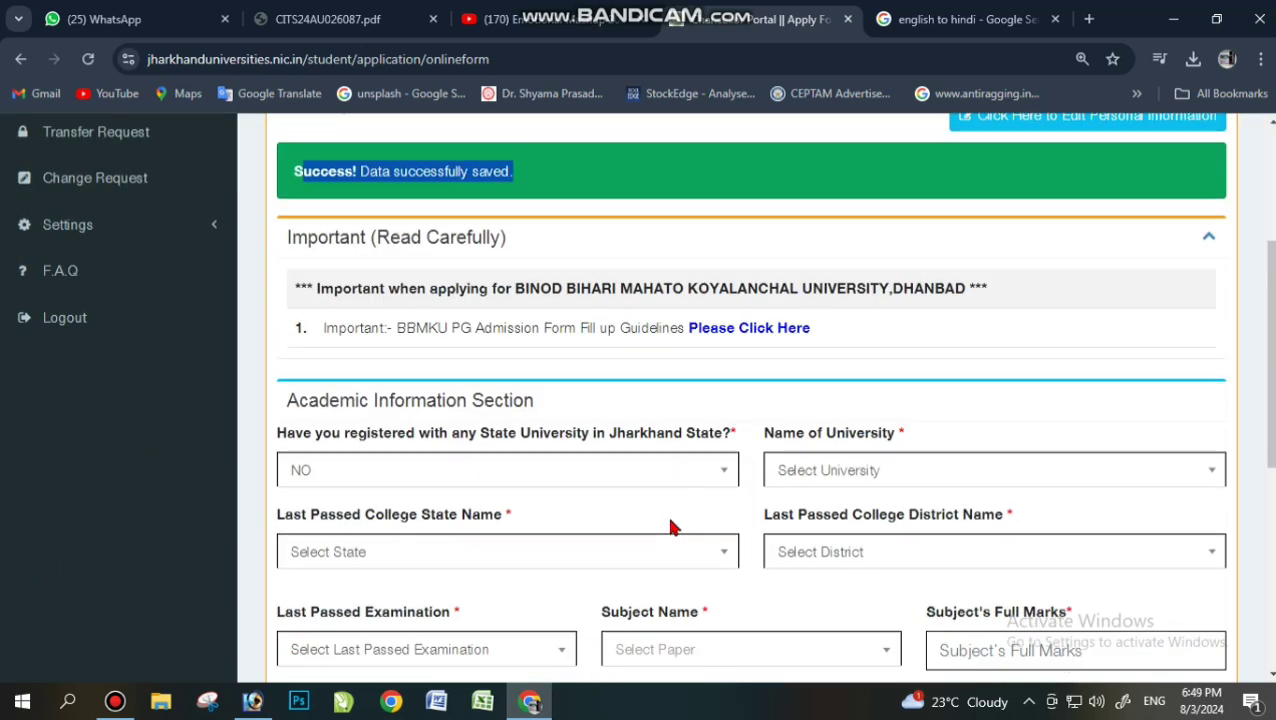
pyautogui.scroll(-1, 670, 527)
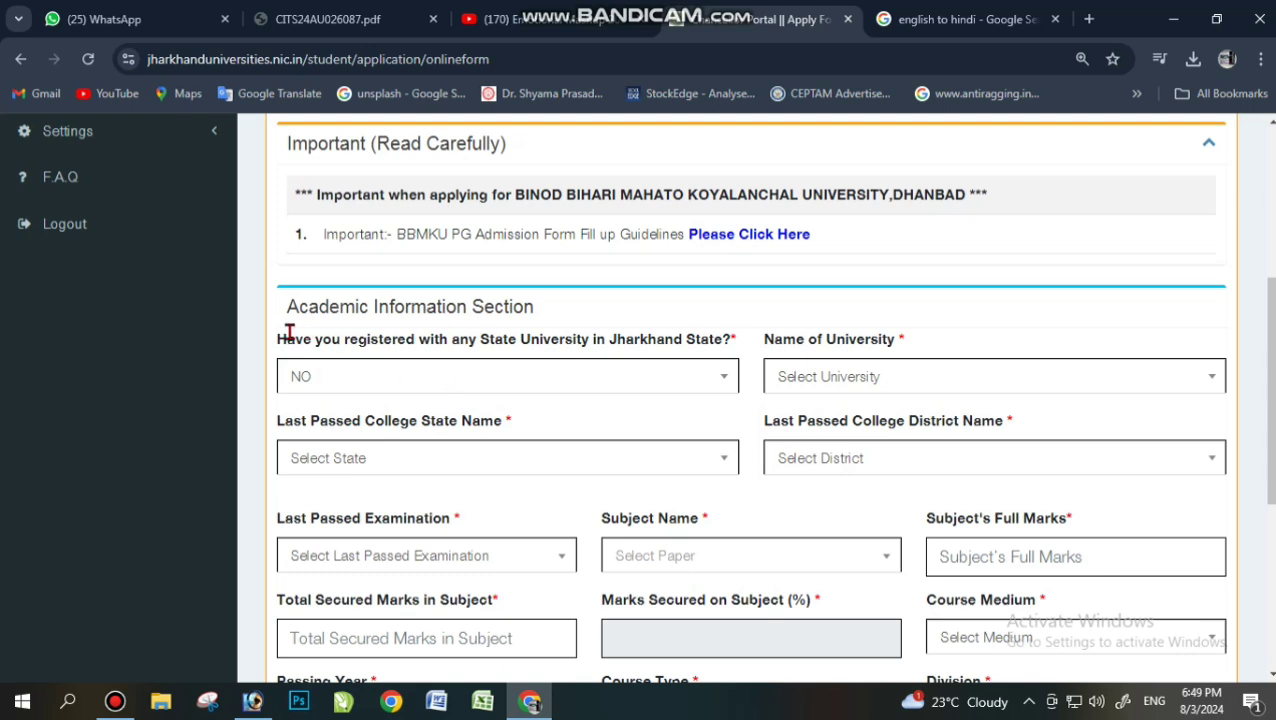
pyautogui.moveTo(280, 341); pyautogui.dragTo(741, 350)
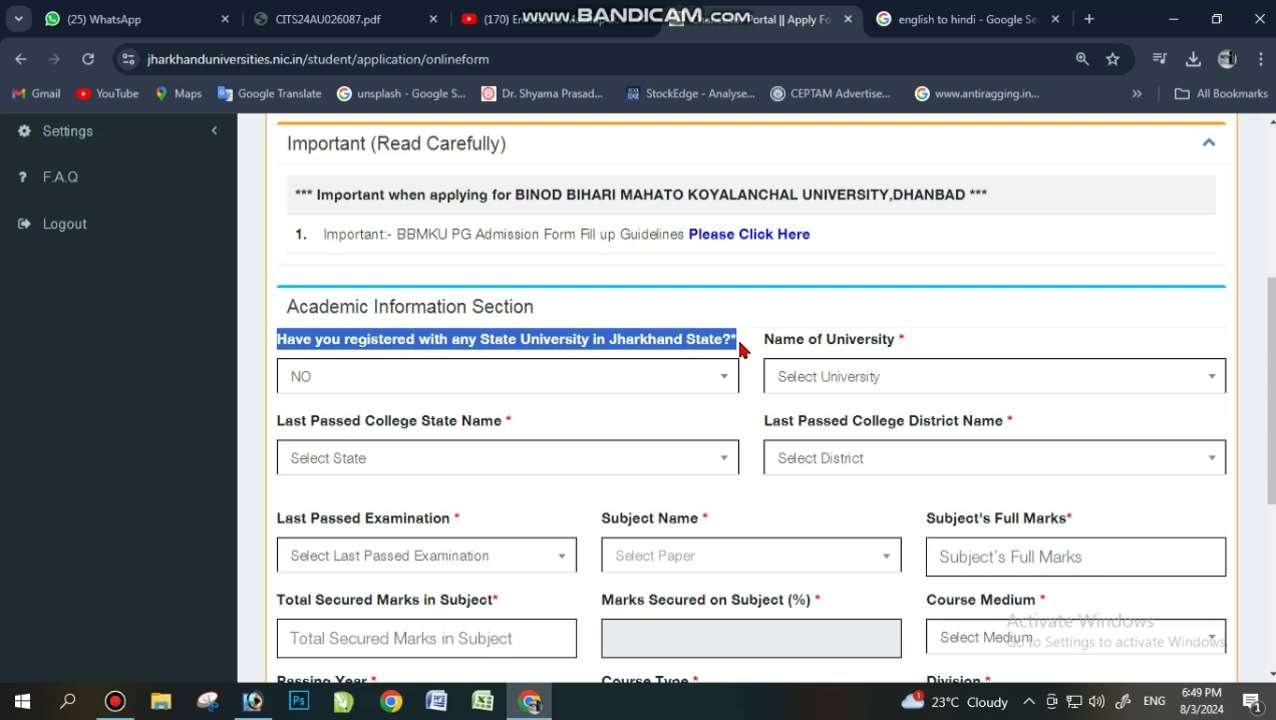
pyautogui.click(745, 318)
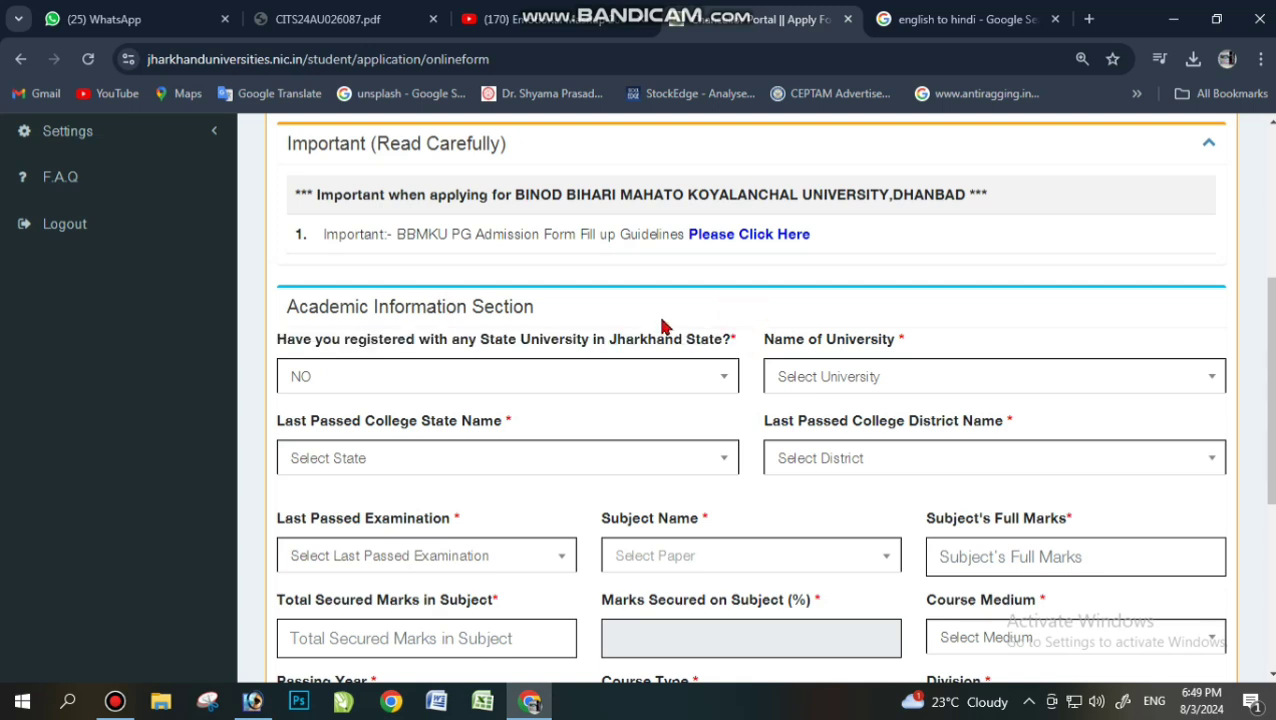
pyautogui.moveTo(281, 340); pyautogui.dragTo(715, 342)
# Choose RANCHI UNIVERSITY, RANCHI as the registered university
pyautogui.click(656, 395)
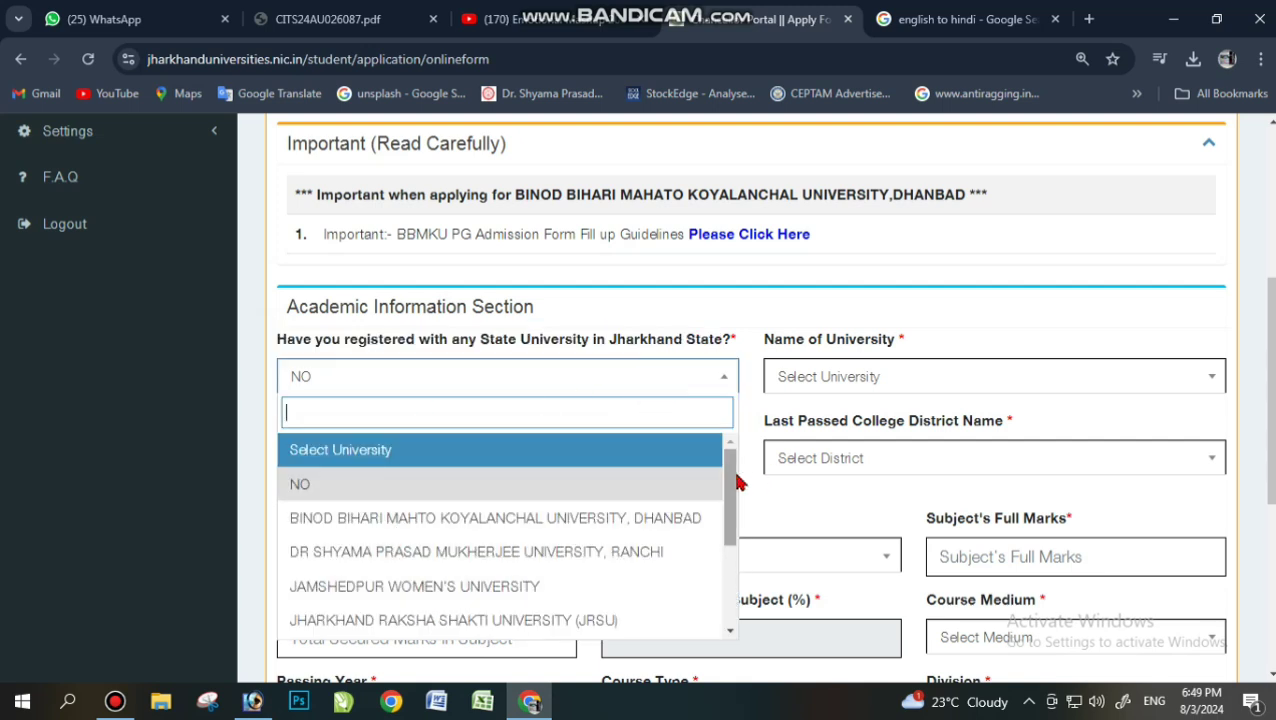
pyautogui.moveTo(735, 478); pyautogui.dragTo(741, 610)
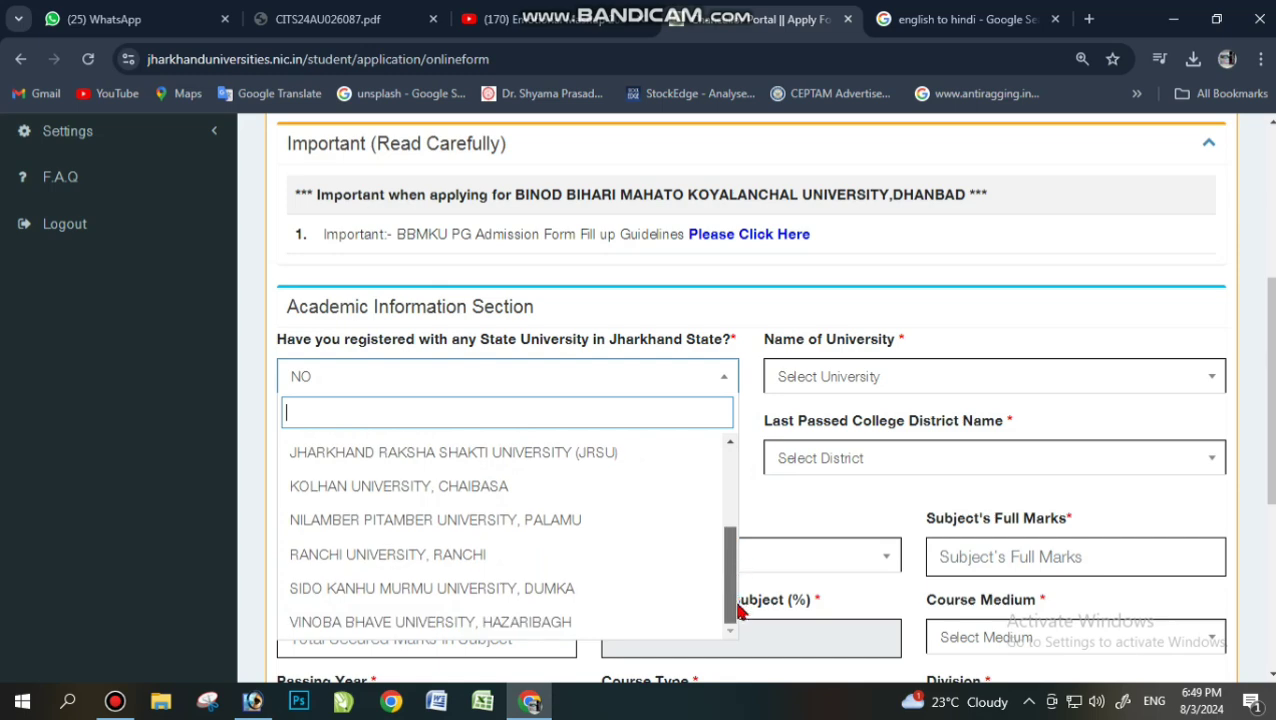
pyautogui.click(462, 565)
pyautogui.scroll(-1, 532, 484)
pyautogui.scroll(-1, 532, 484)
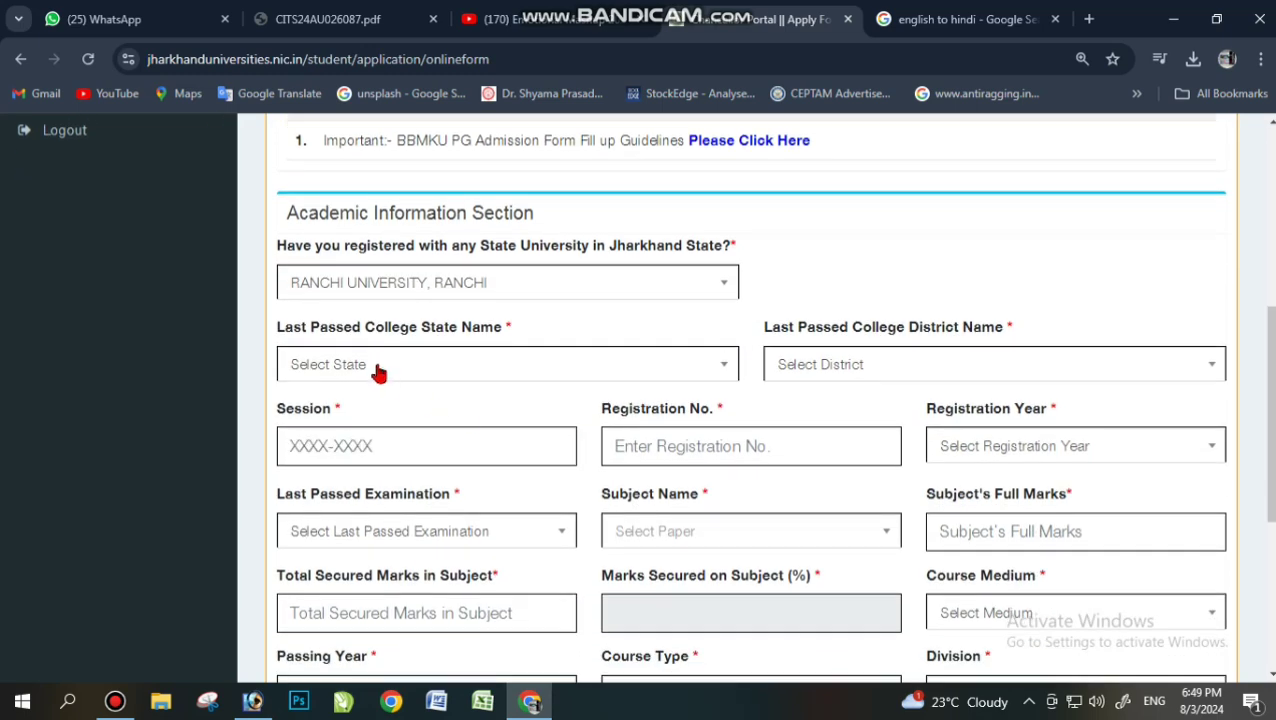
# Set the last college's state to Jharkhand and its district to Ranchi
pyautogui.click(379, 368)
pyautogui.scroll(-3, 403, 546)
pyautogui.scroll(-2, 403, 546)
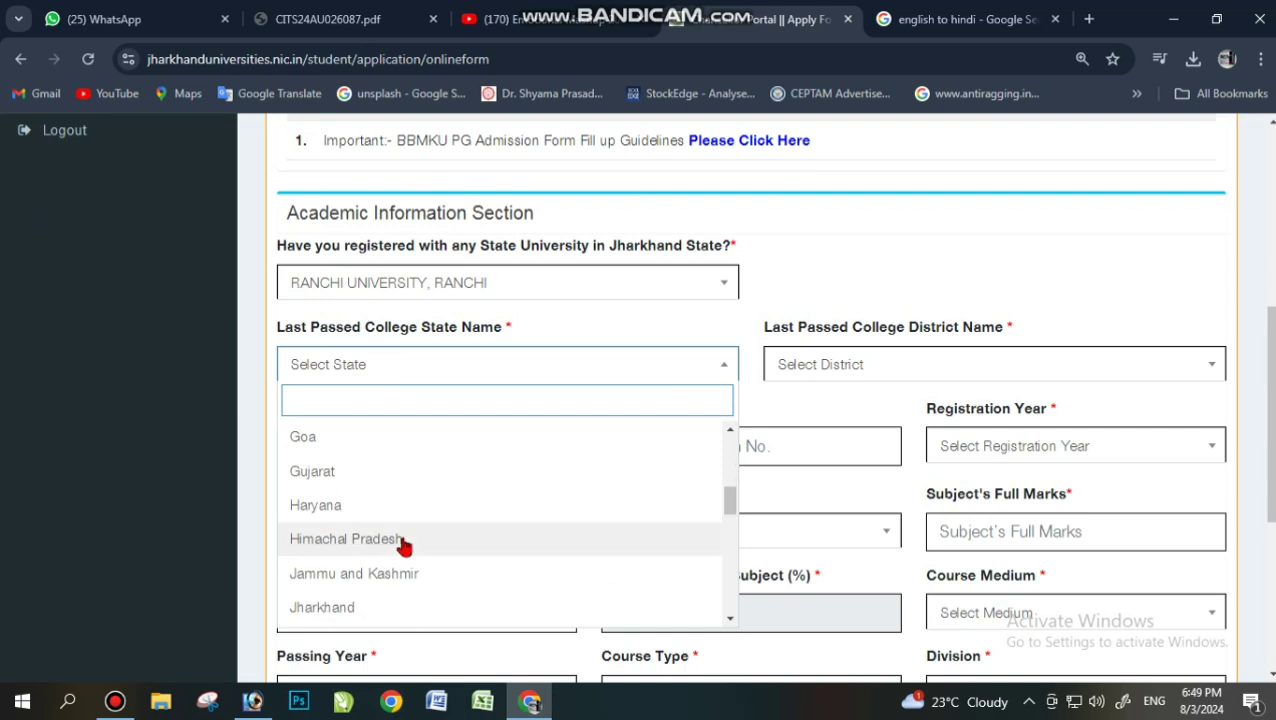
pyautogui.click(372, 609)
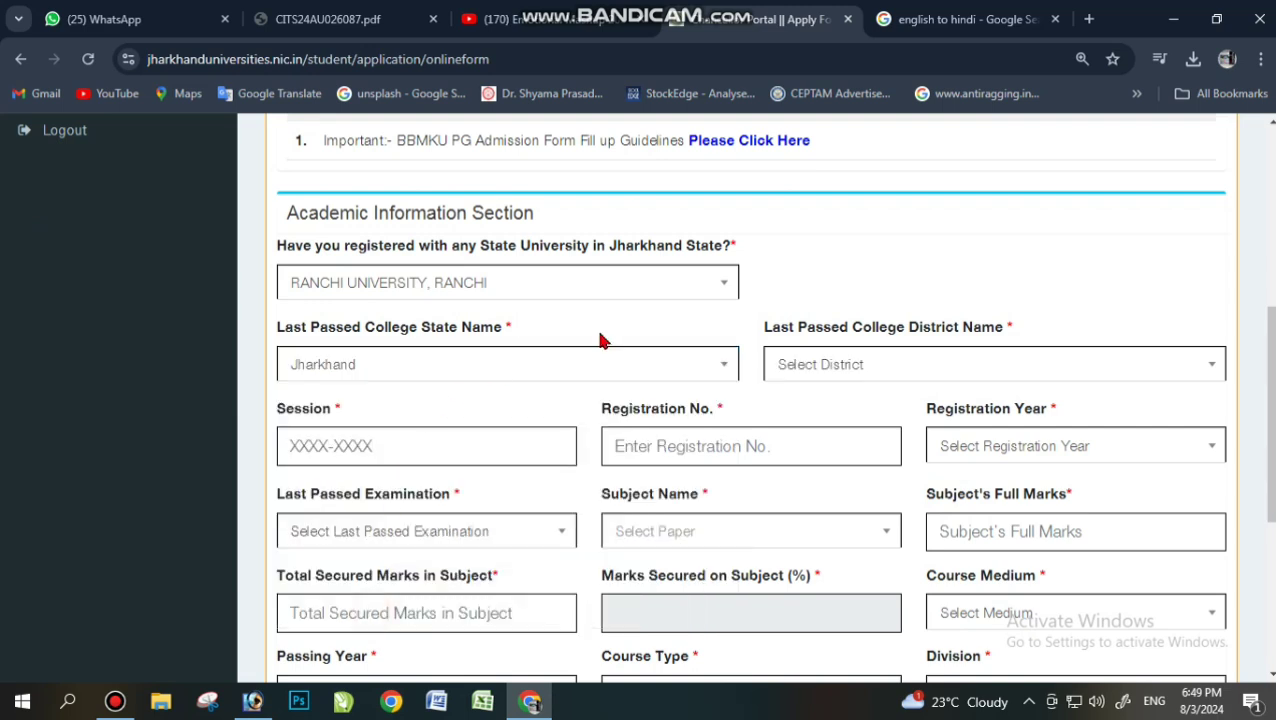
pyautogui.click(795, 367)
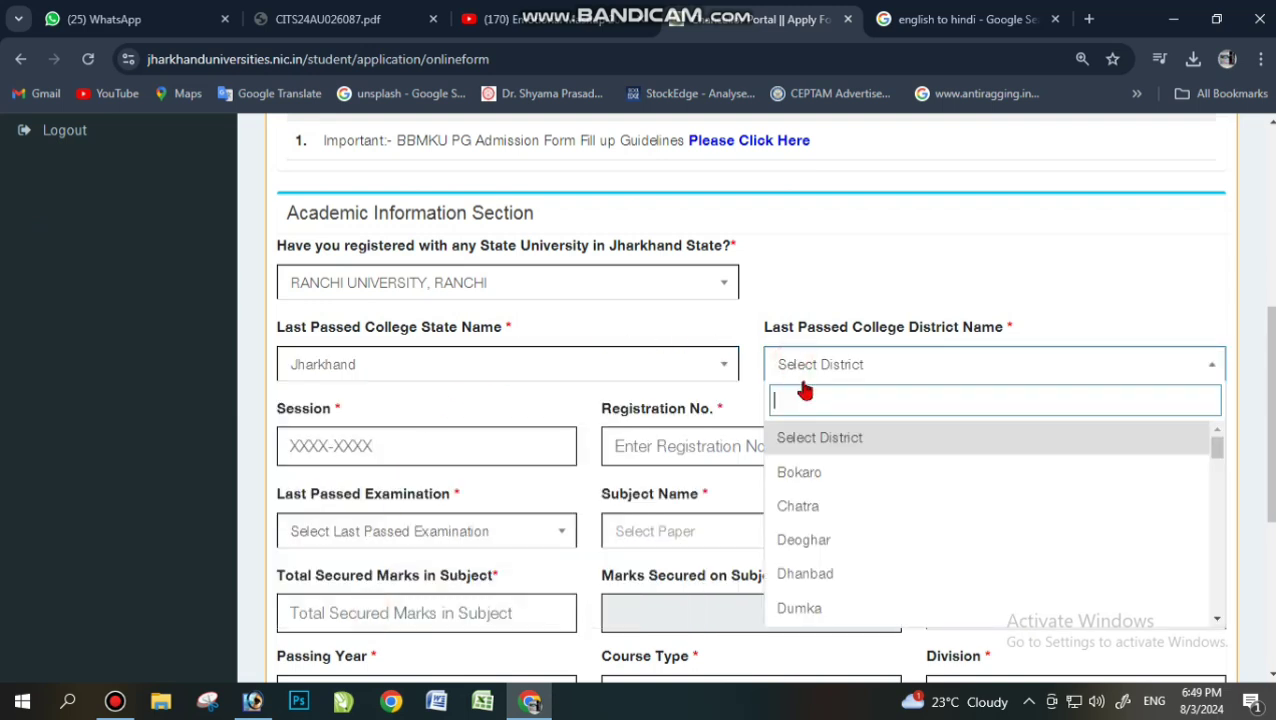
pyautogui.scroll(-3, 826, 500)
pyautogui.scroll(-4, 830, 512)
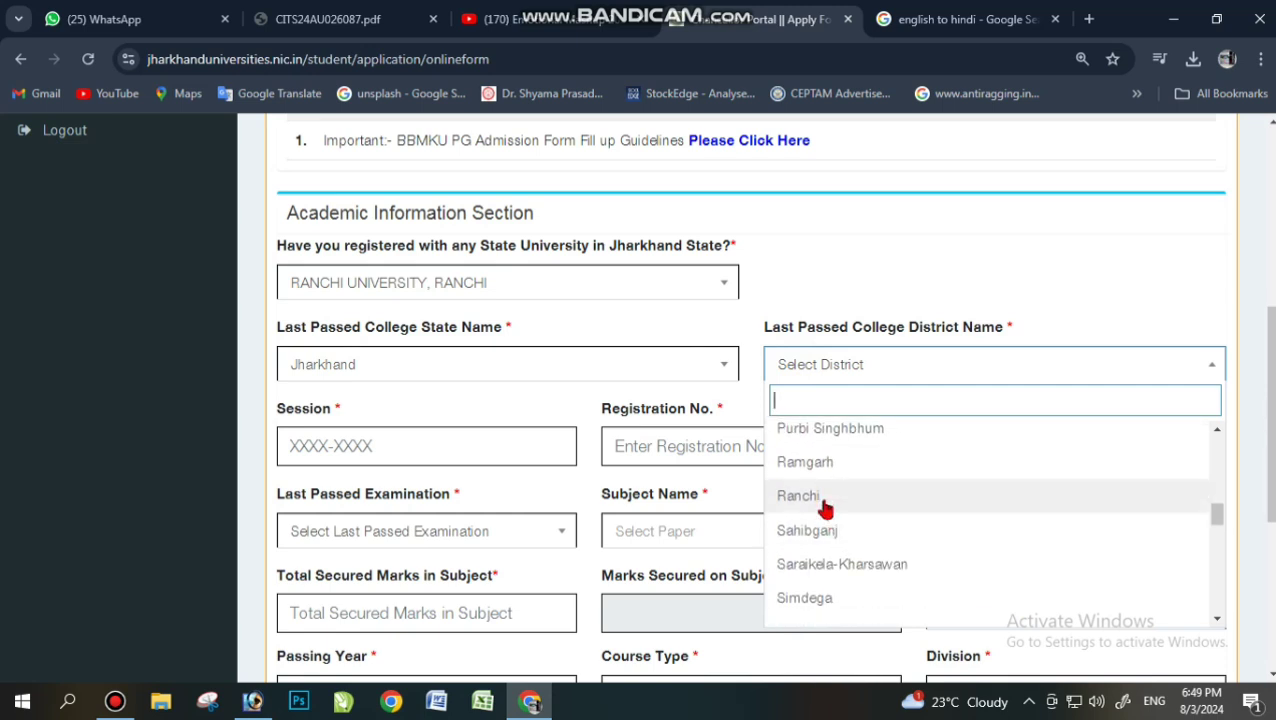
pyautogui.click(820, 499)
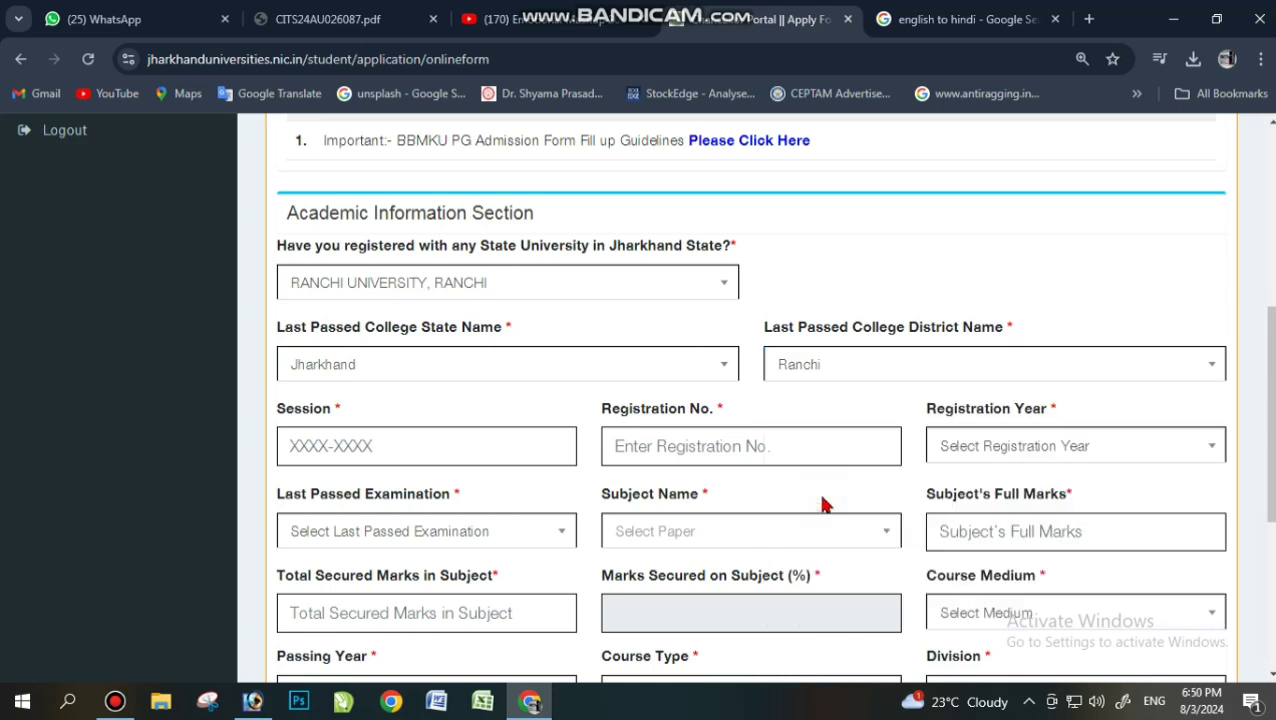
# Enter session 2021-2024 and the student's registration number
pyautogui.click(318, 446)
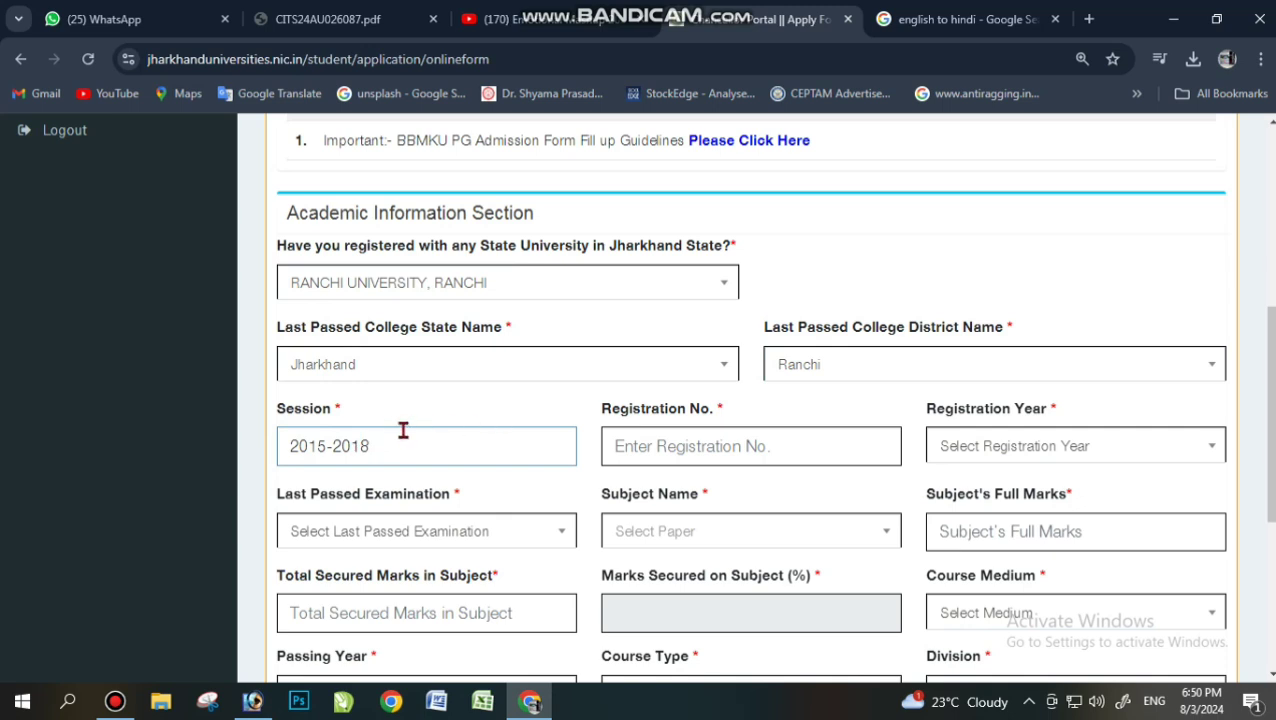
pyautogui.moveTo(382, 441); pyautogui.dragTo(195, 459)
pyautogui.write('20')
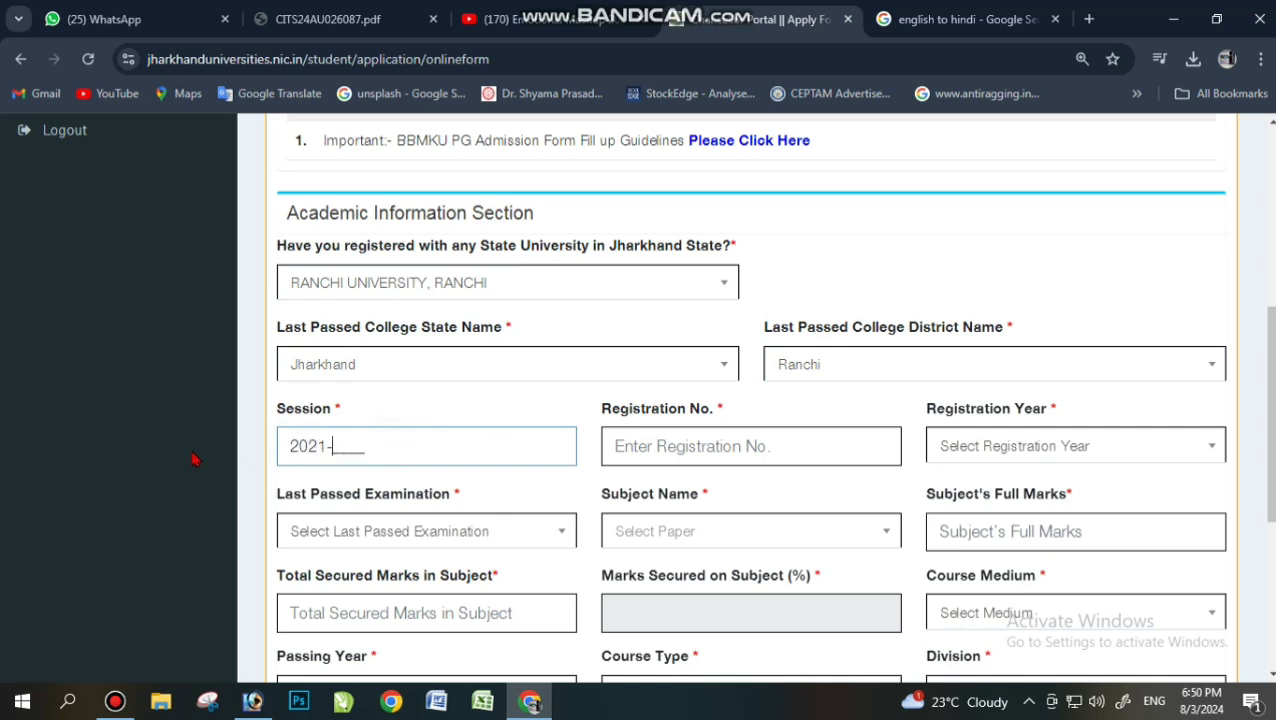
pyautogui.click(422, 401)
pyautogui.click(634, 437)
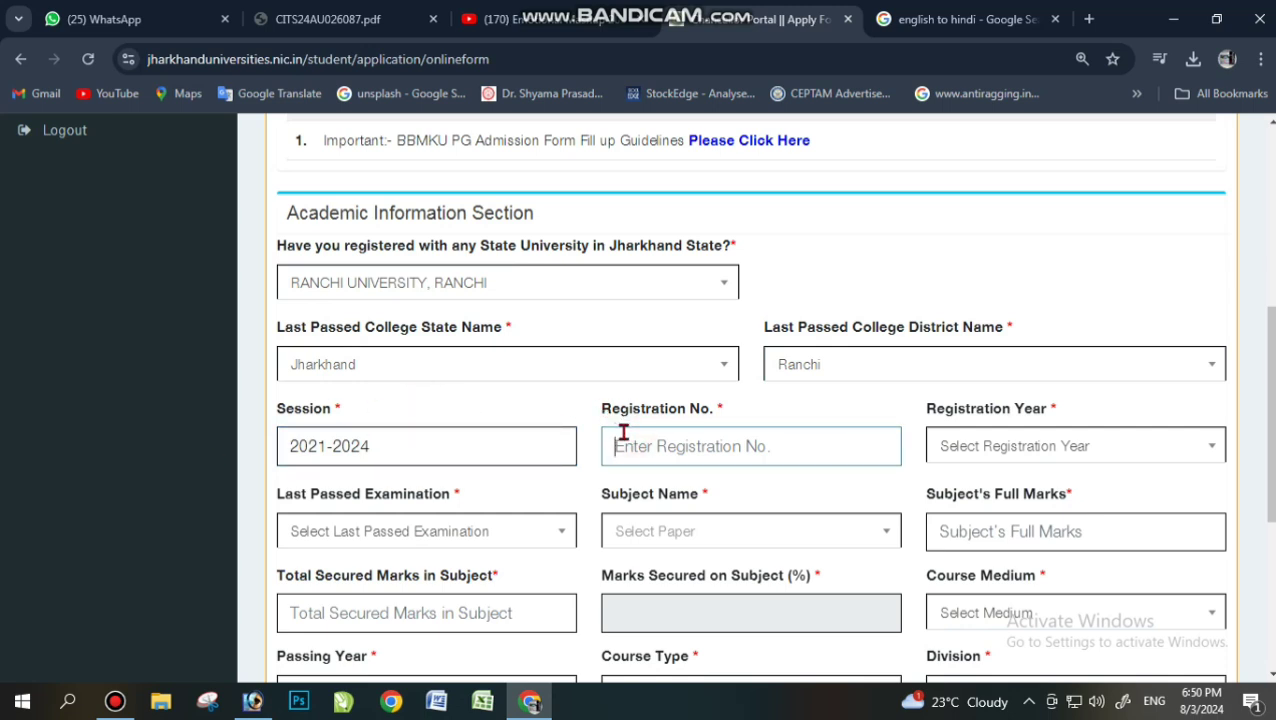
pyautogui.press('BackSpace')
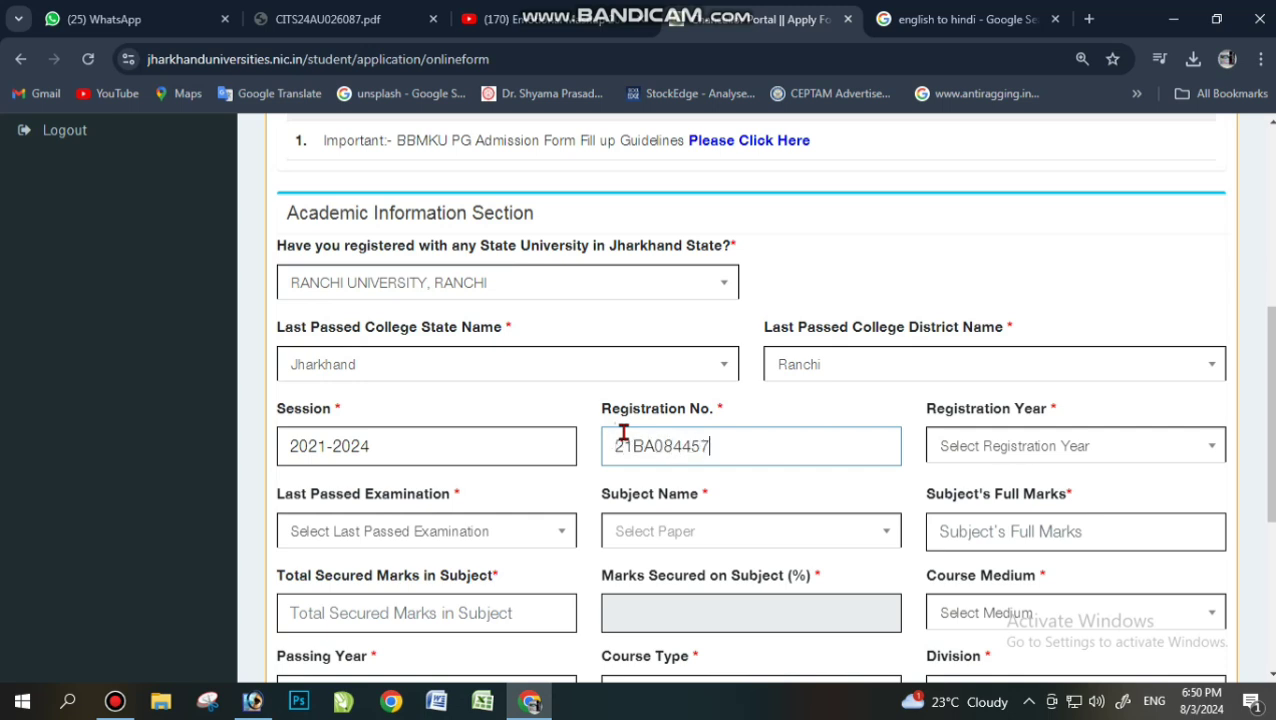
pyautogui.click(793, 488)
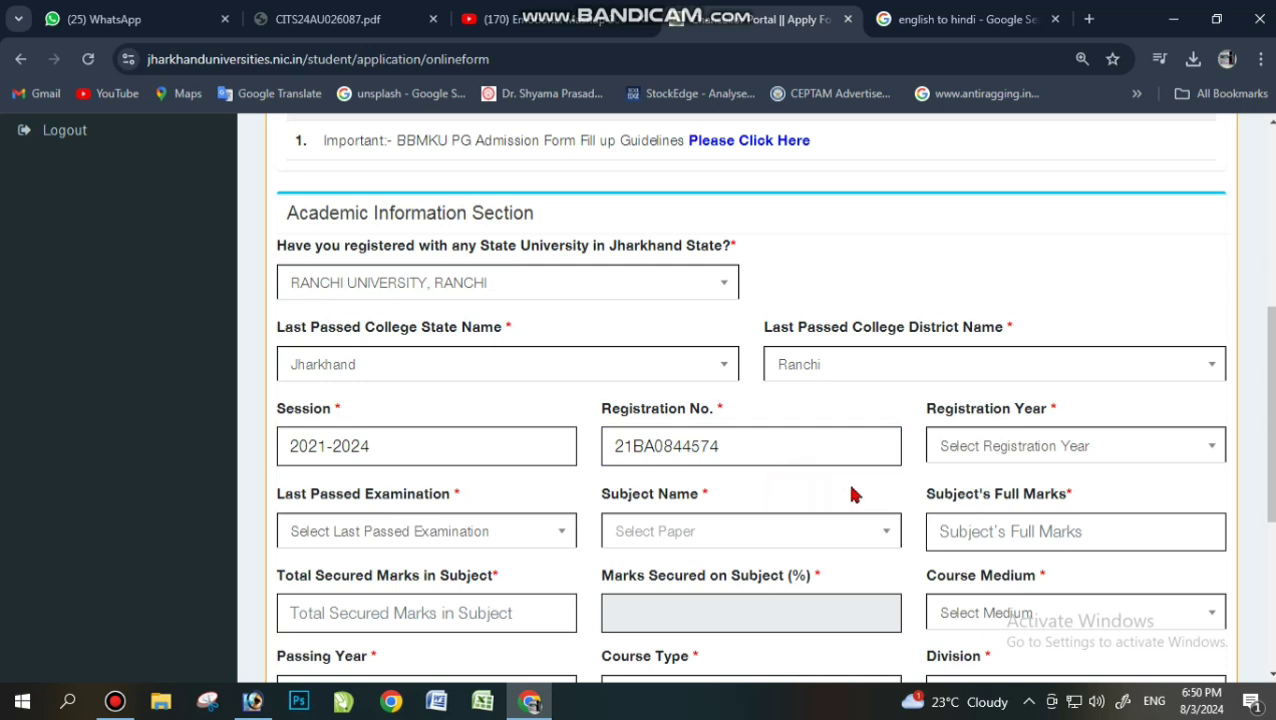
# Choose 2021 as the Registration Year
pyautogui.click(955, 451)
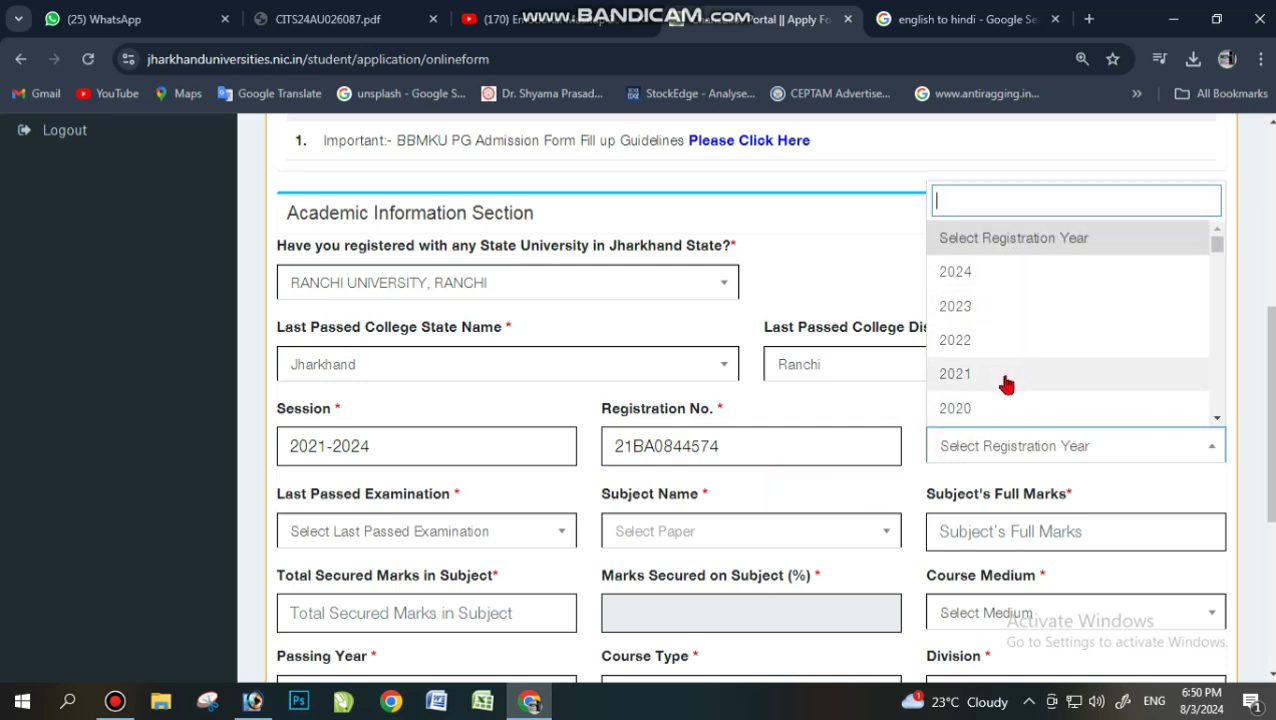
pyautogui.scroll(-2, 1002, 392)
pyautogui.scroll(-3, 1001, 391)
pyautogui.scroll(5, 1000, 389)
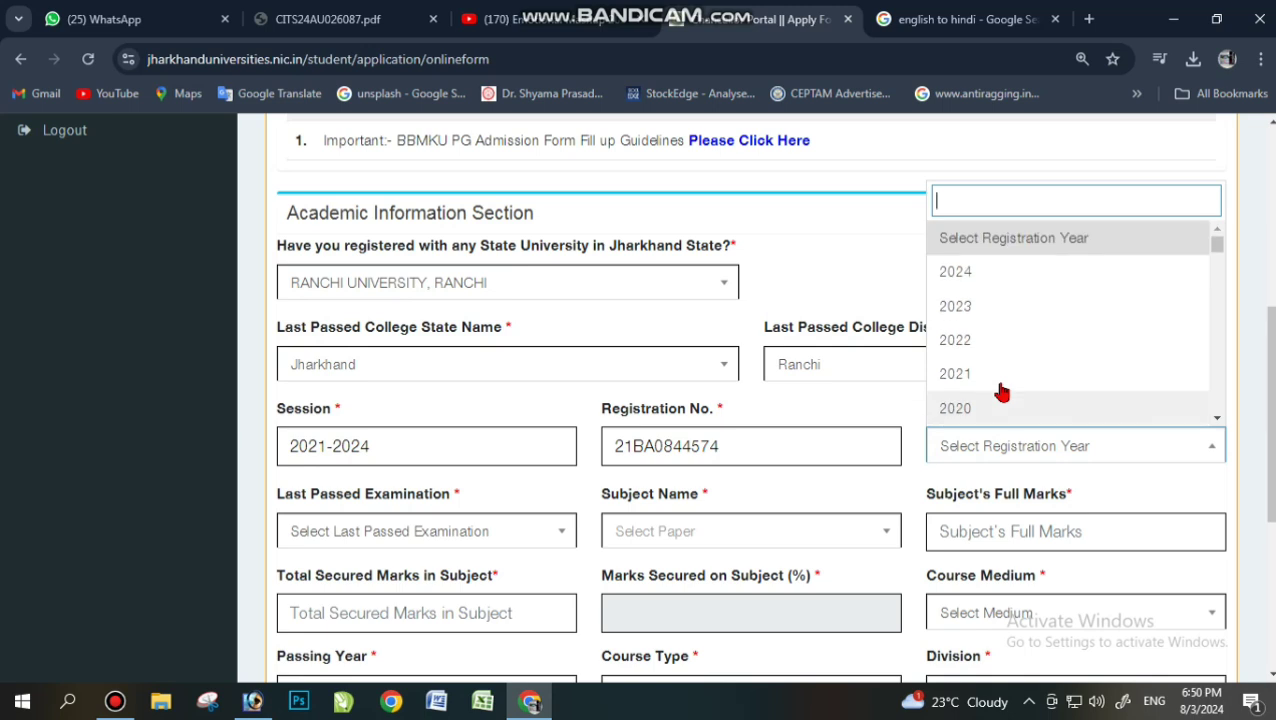
pyautogui.click(967, 374)
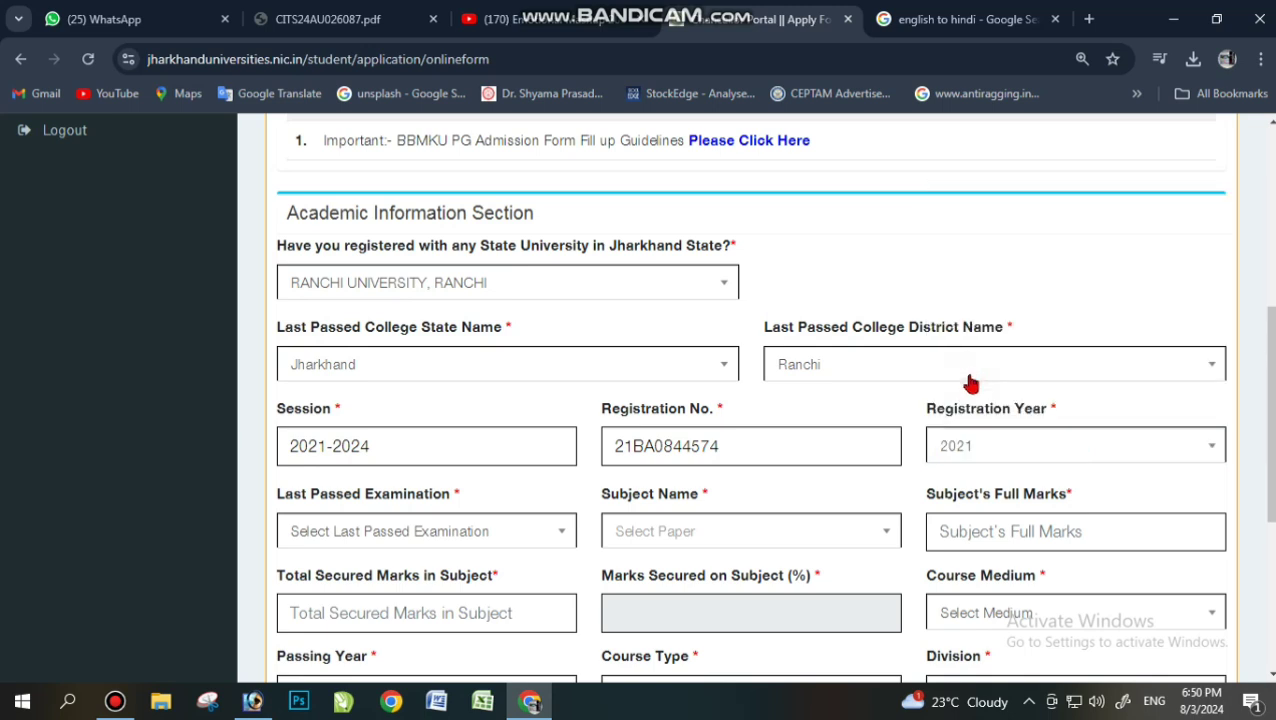
pyautogui.scroll(-1, 1050, 420)
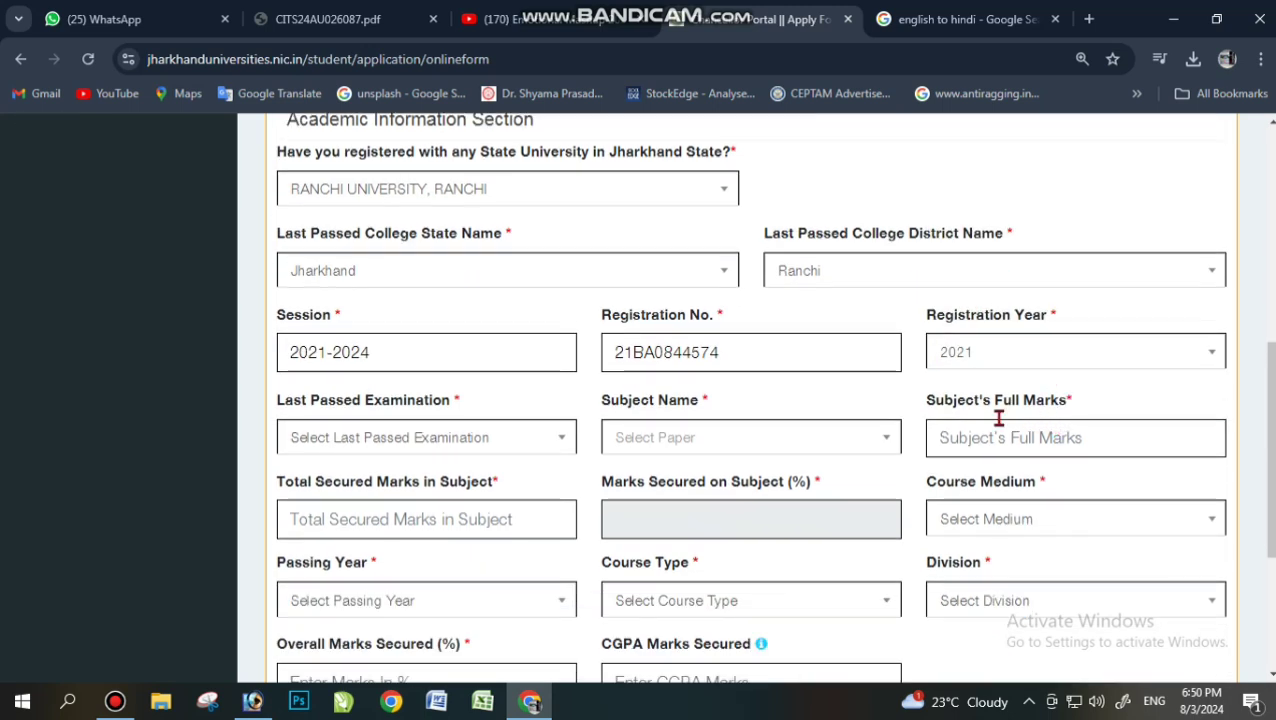
# Choose BA (H) as Last Passed Examination and ENGLISH as Subject Name
pyautogui.moveTo(272, 401); pyautogui.dragTo(455, 420)
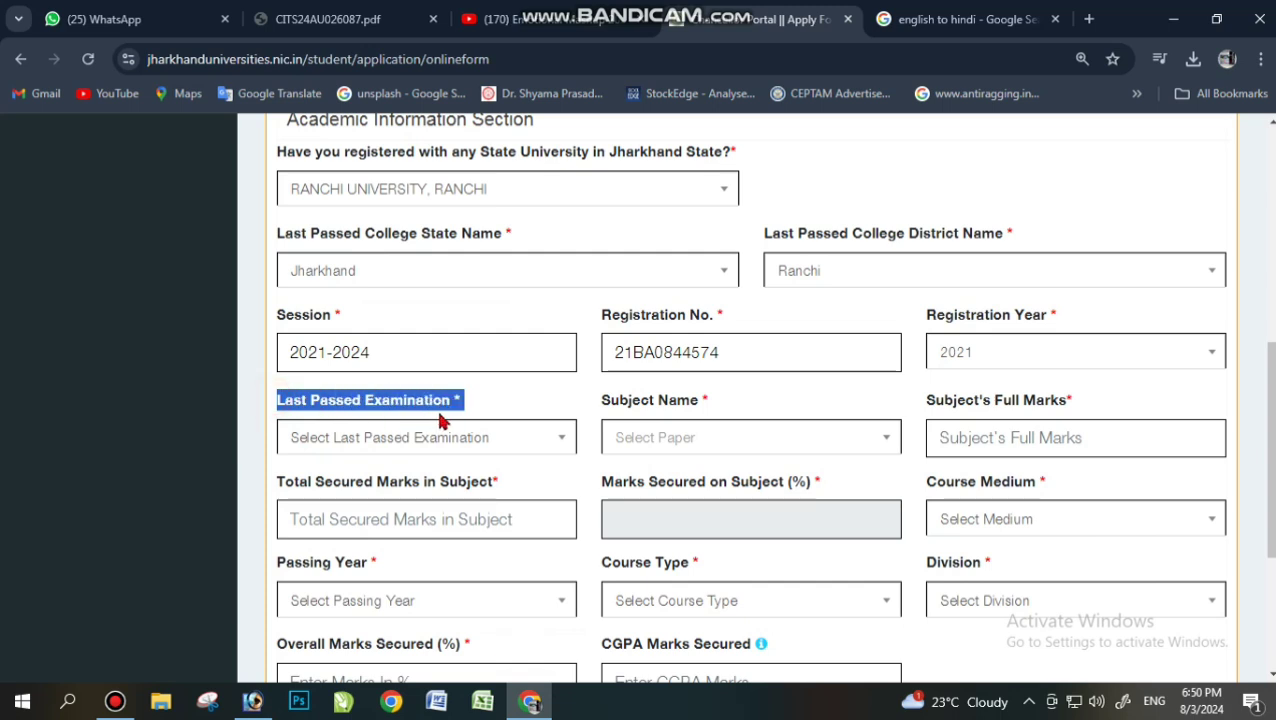
pyautogui.click(430, 440)
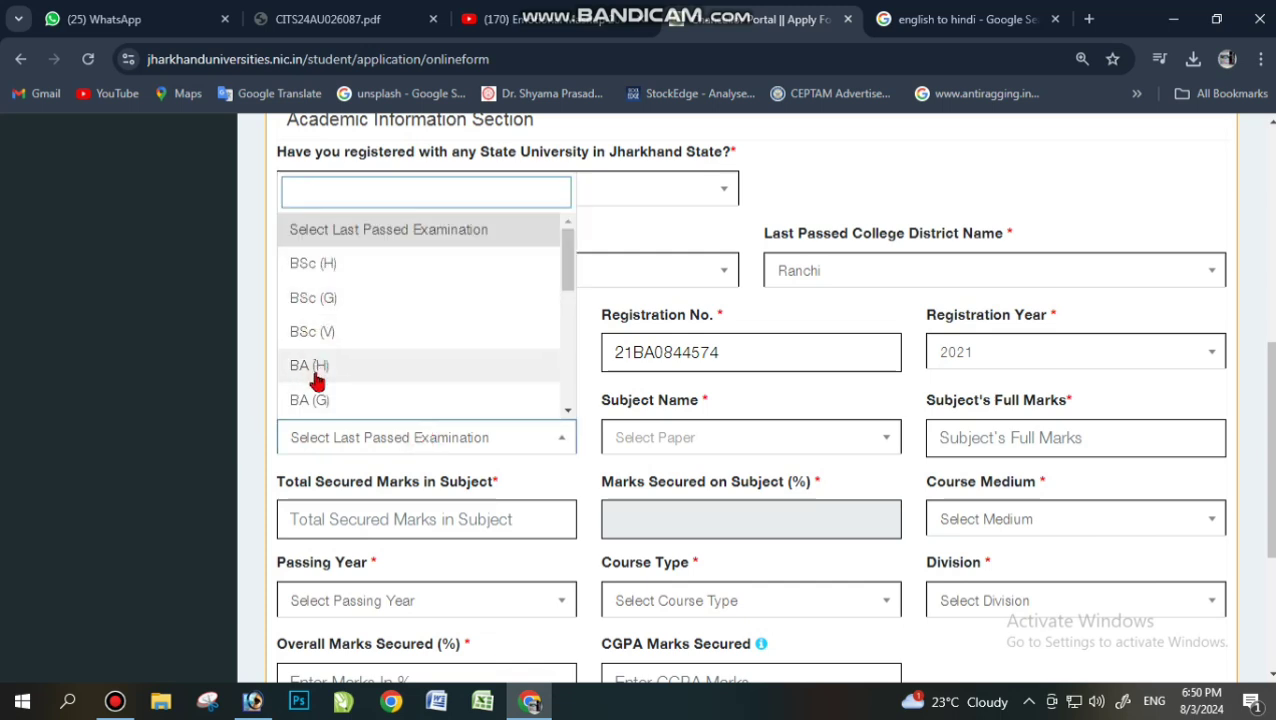
pyautogui.scroll(-1, 318, 375)
pyautogui.scroll(-3, 317, 380)
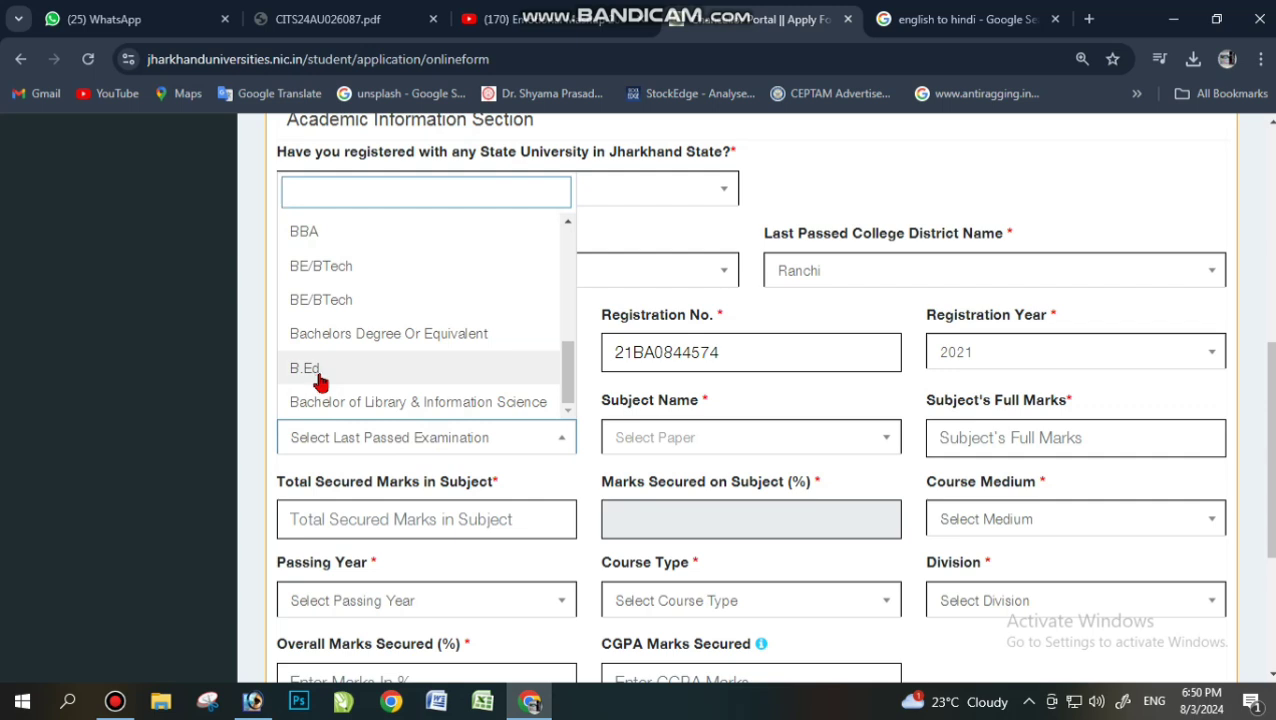
pyautogui.scroll(4, 320, 382)
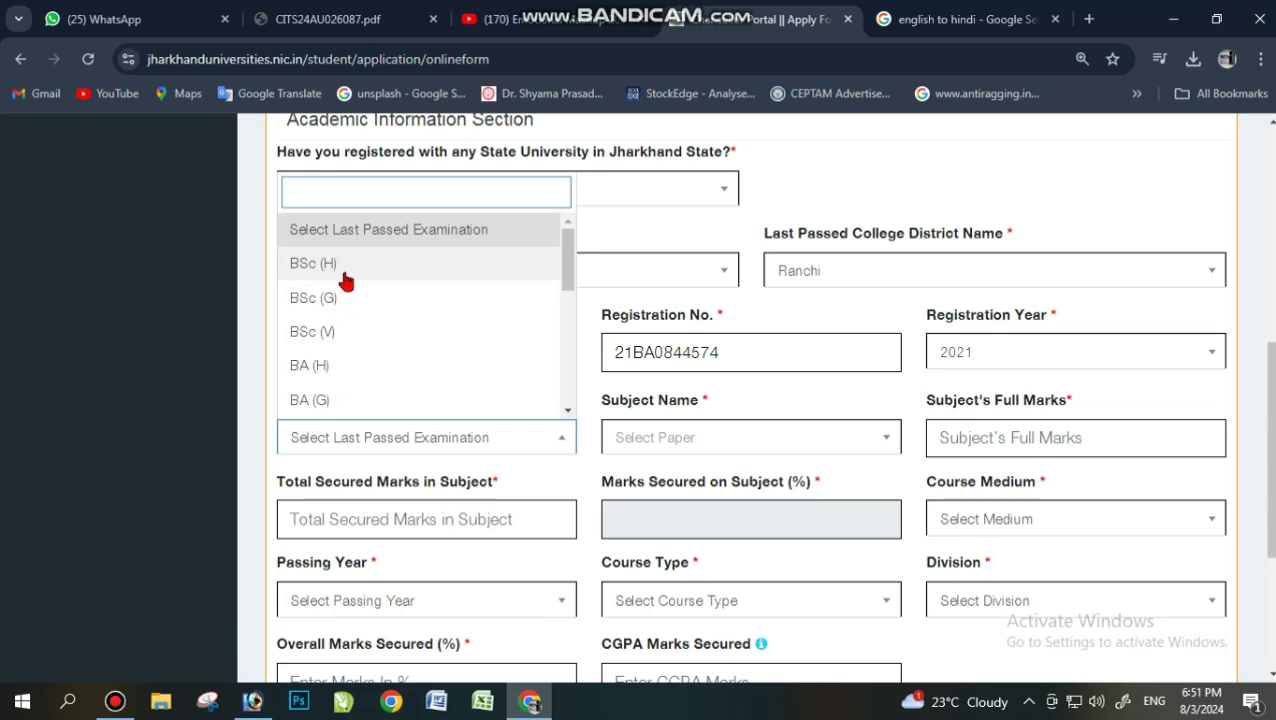
pyautogui.click(325, 368)
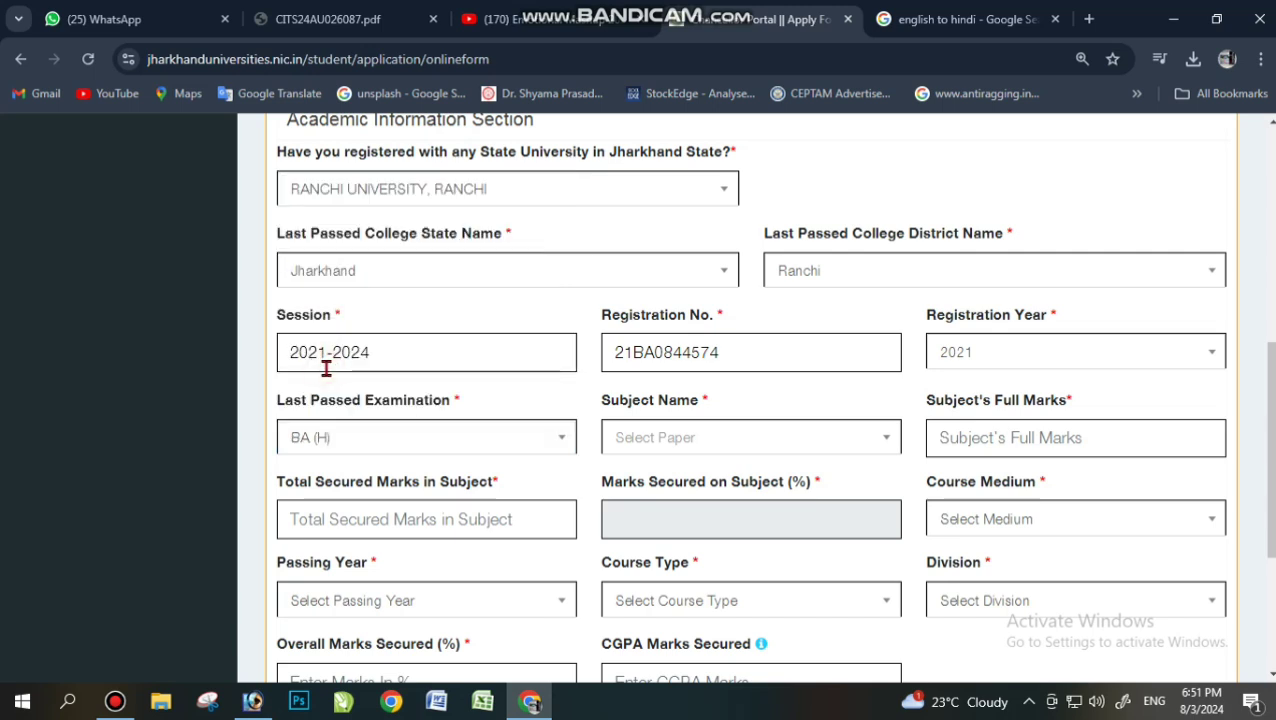
pyautogui.click(632, 440)
pyautogui.scroll(-1, 669, 363)
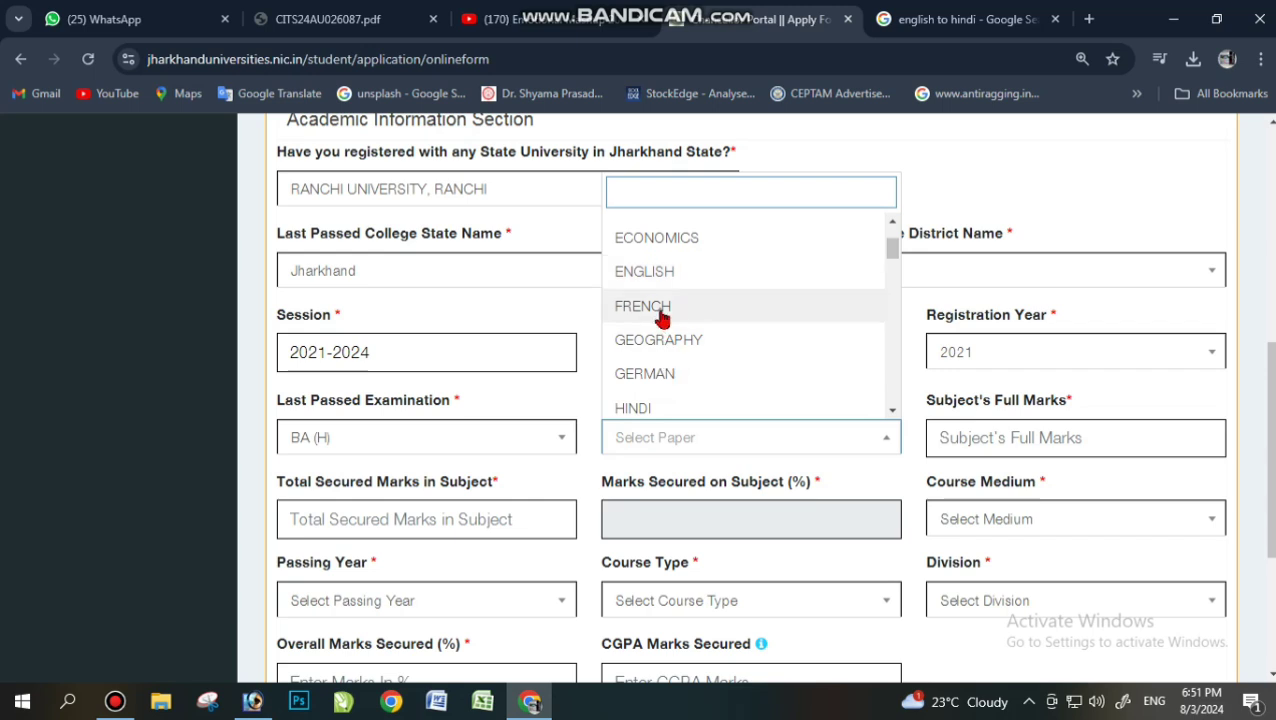
pyautogui.click(650, 274)
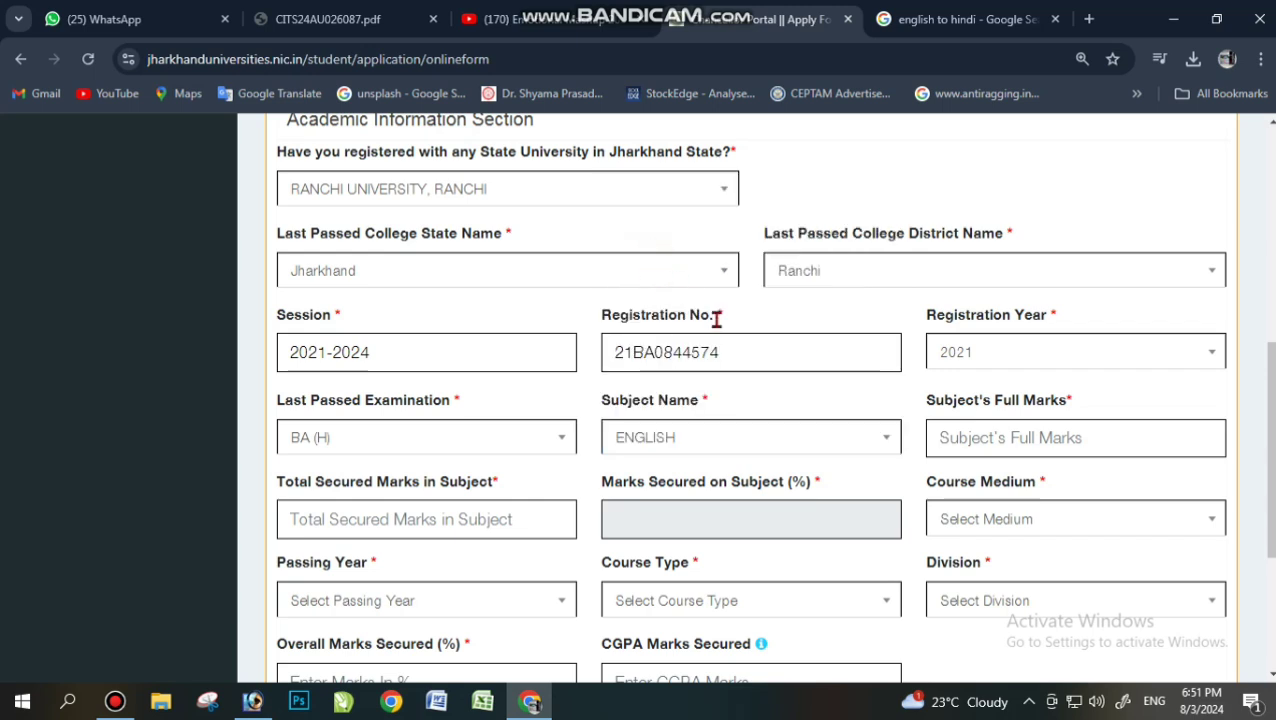
pyautogui.moveTo(934, 400); pyautogui.dragTo(1066, 400)
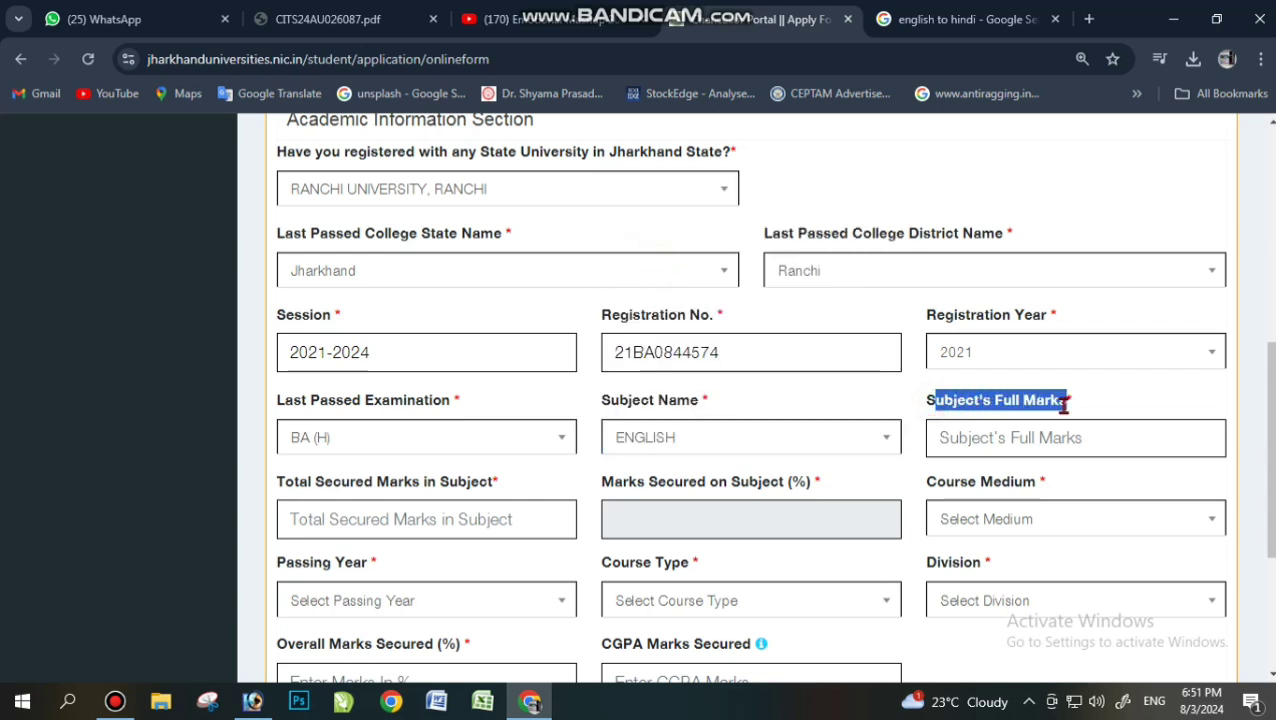
# Enter subject full marks 1600 and total secured marks 1250
pyautogui.click(982, 441)
pyautogui.write('1')
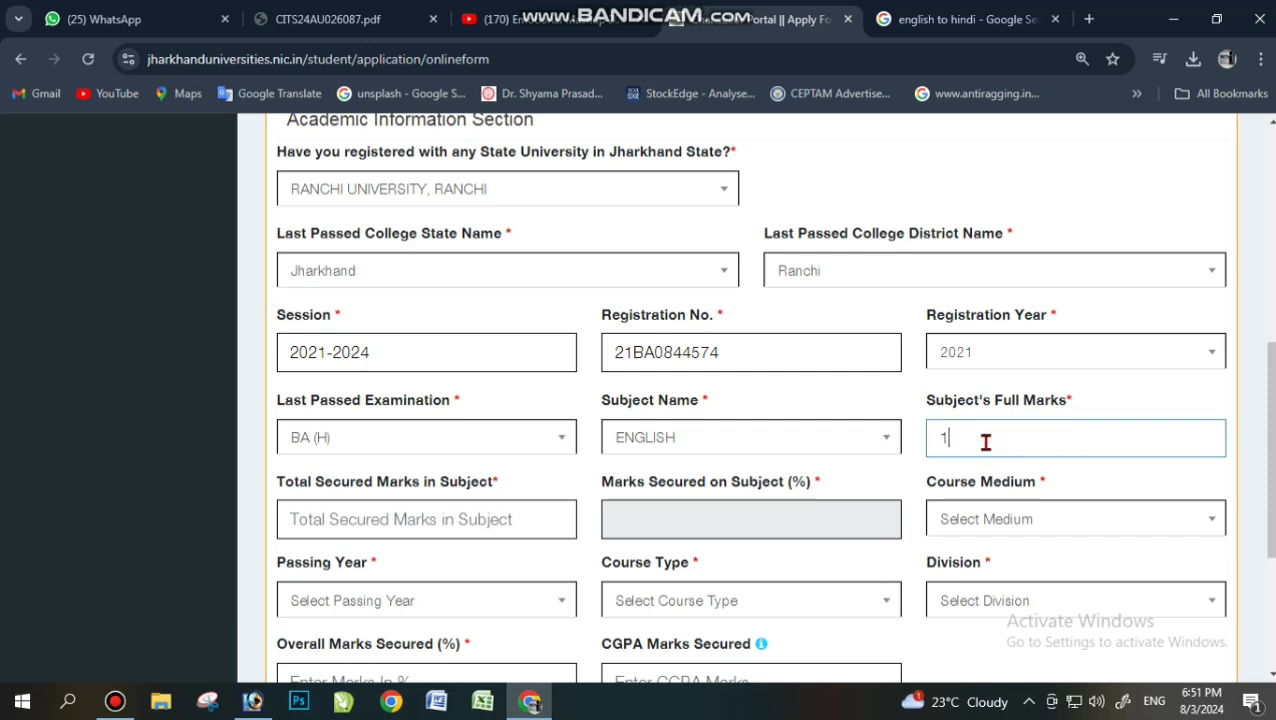
pyautogui.write('600')
pyautogui.click(362, 521)
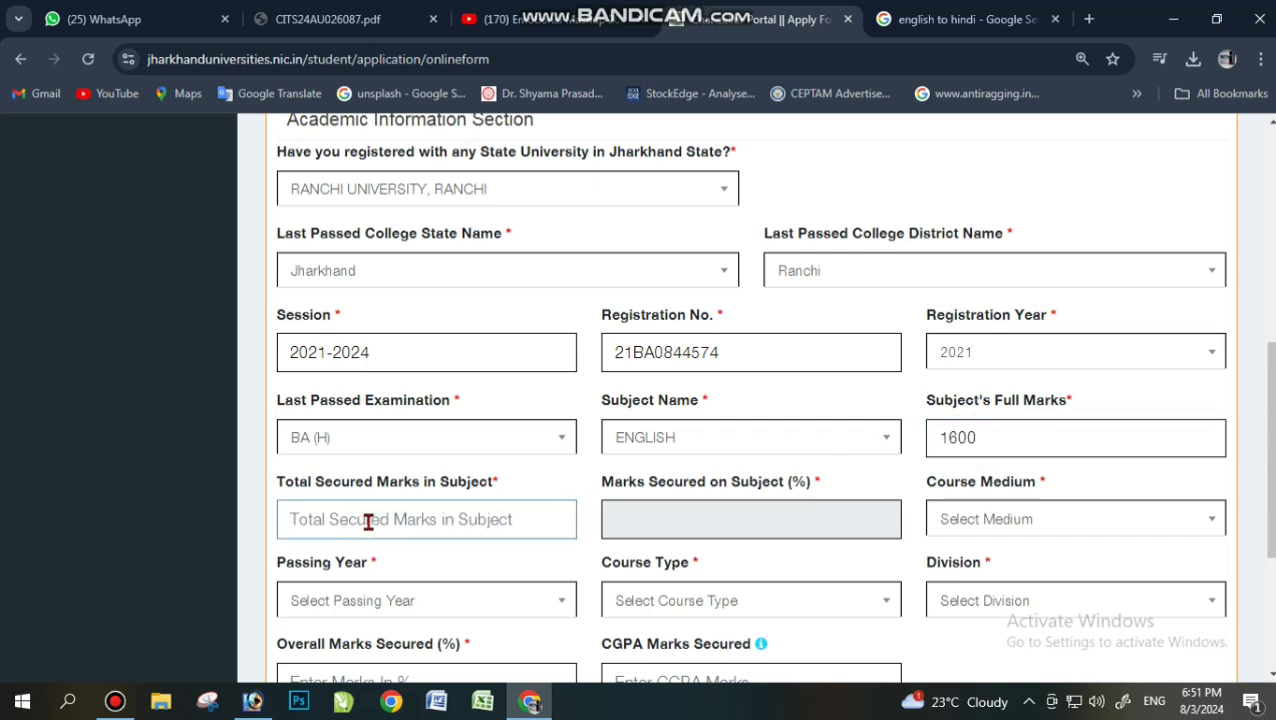
pyautogui.write('1250')
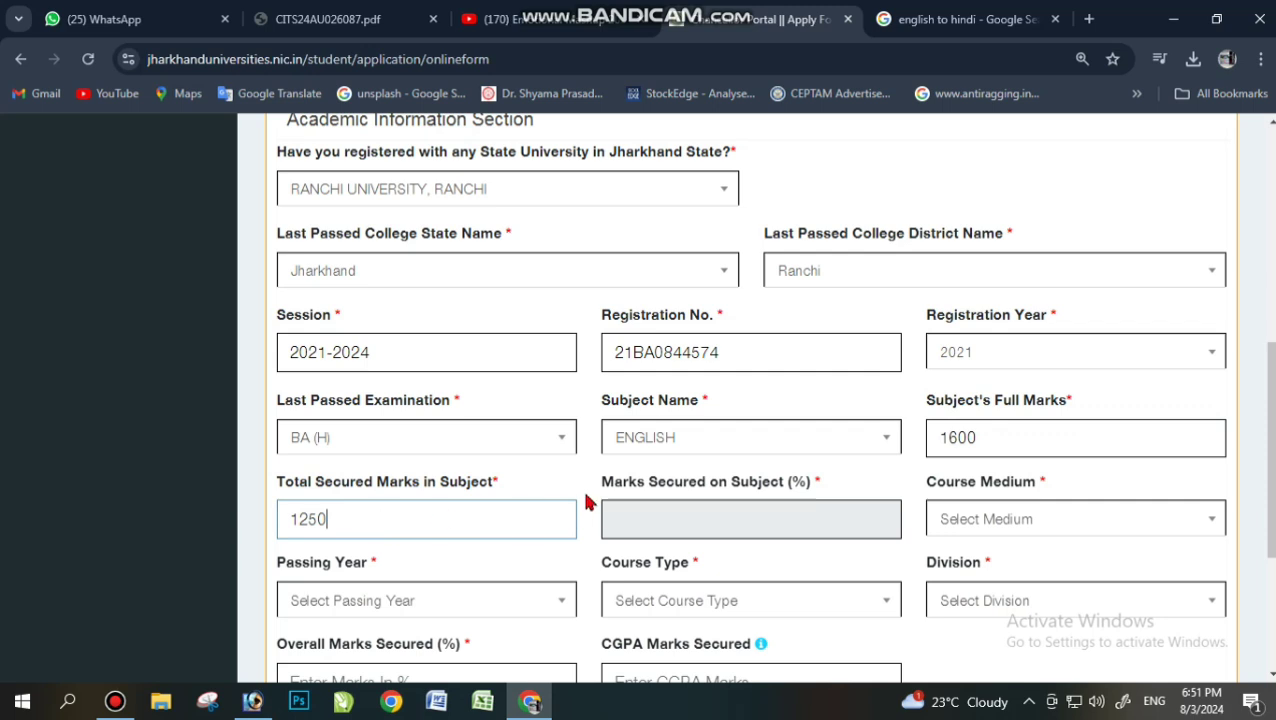
pyautogui.click(566, 491)
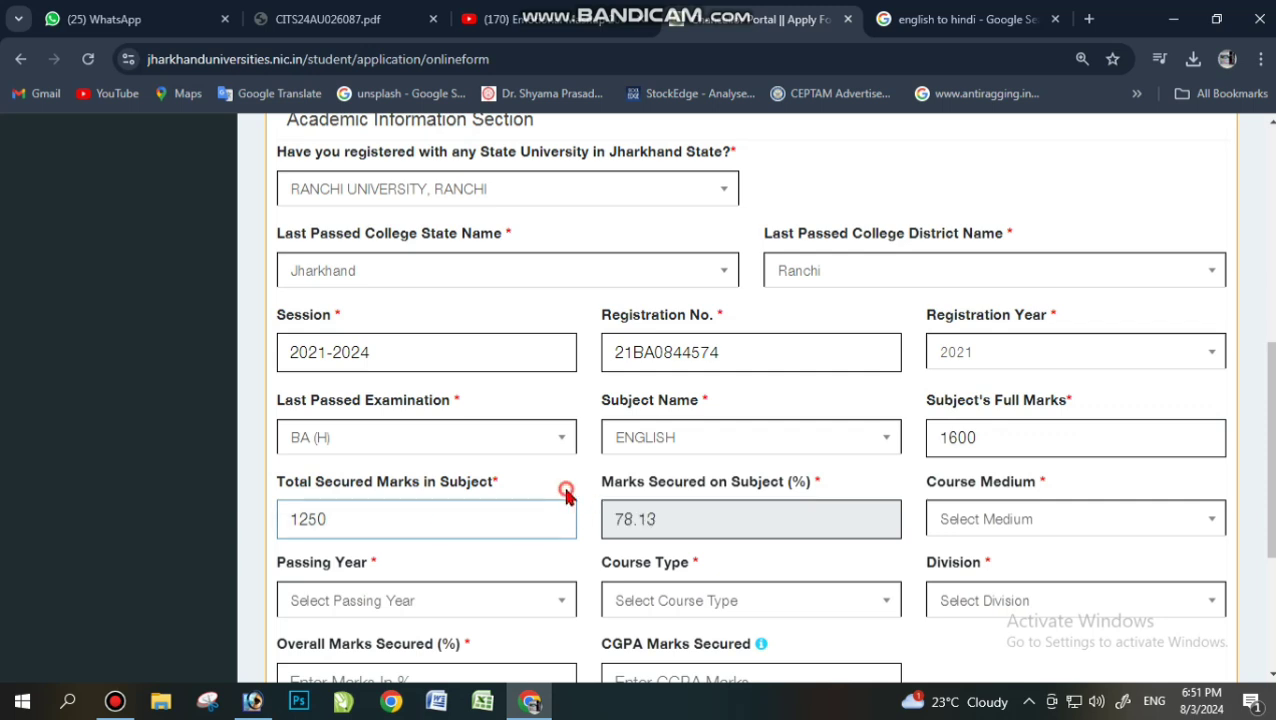
# Set course medium to Hindi, passing year to 2024 and course type to Regular
pyautogui.click(960, 524)
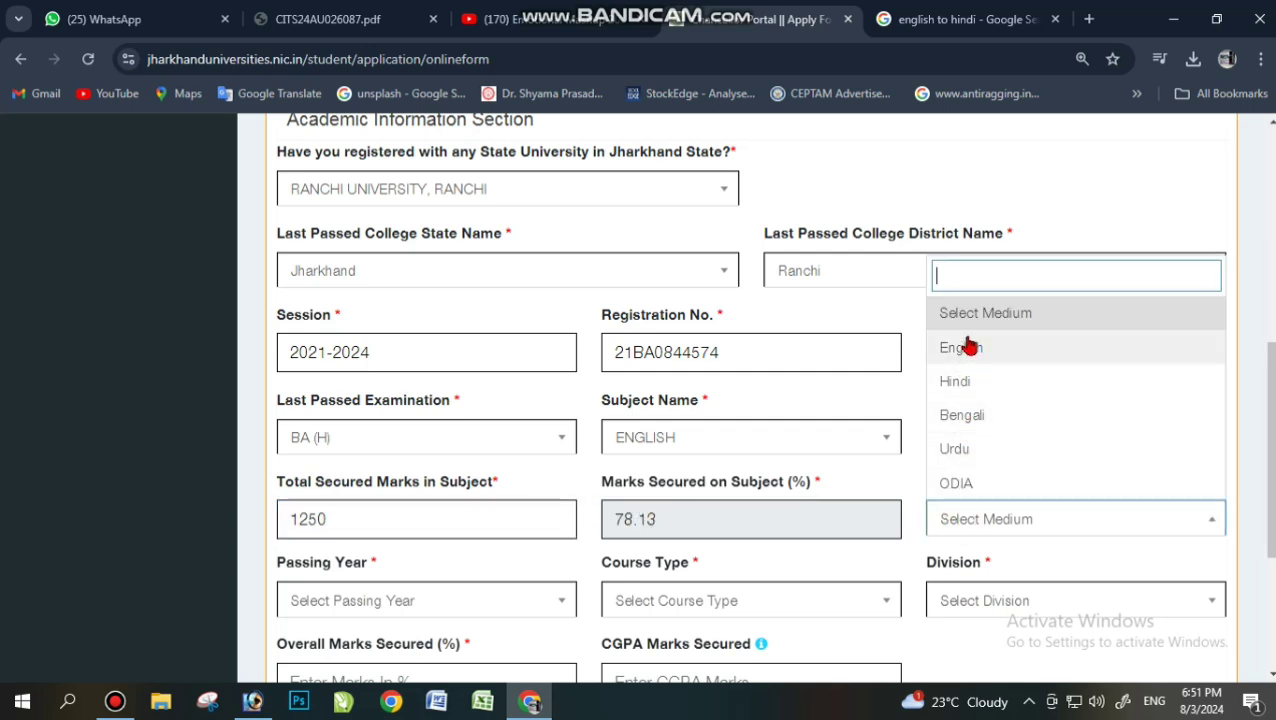
pyautogui.click(966, 381)
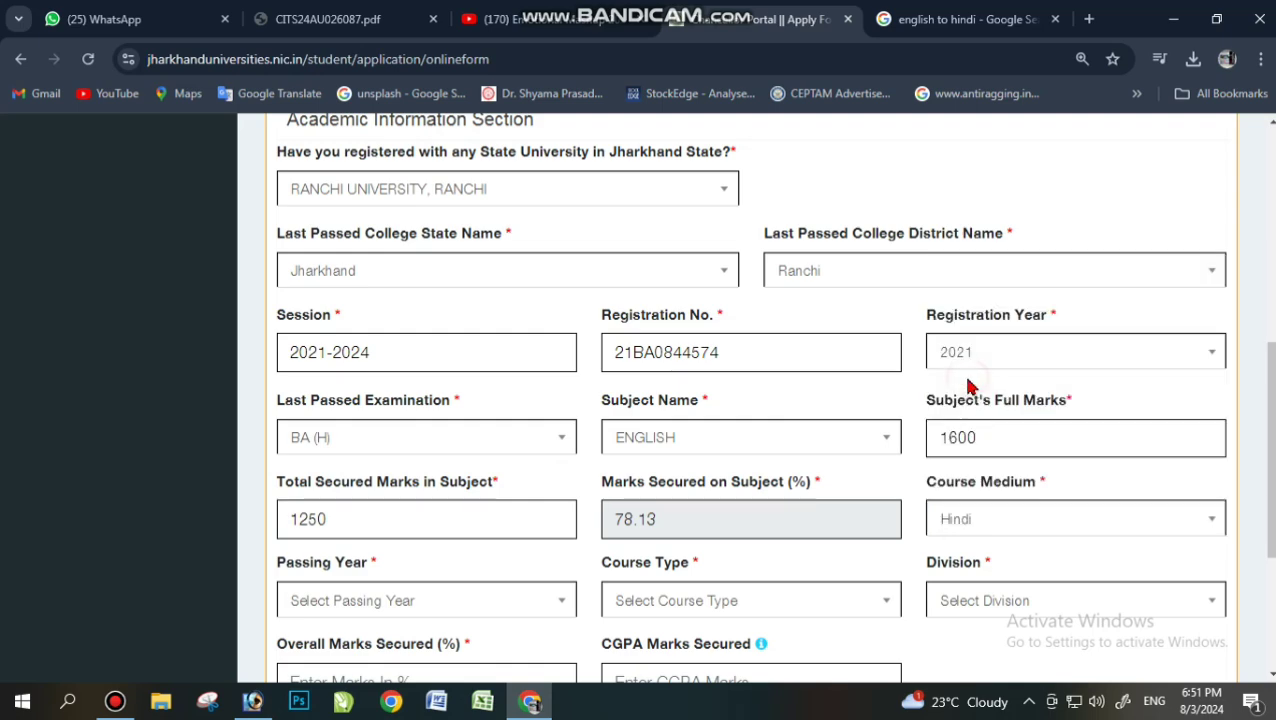
pyautogui.moveTo(932, 486); pyautogui.dragTo(1044, 481)
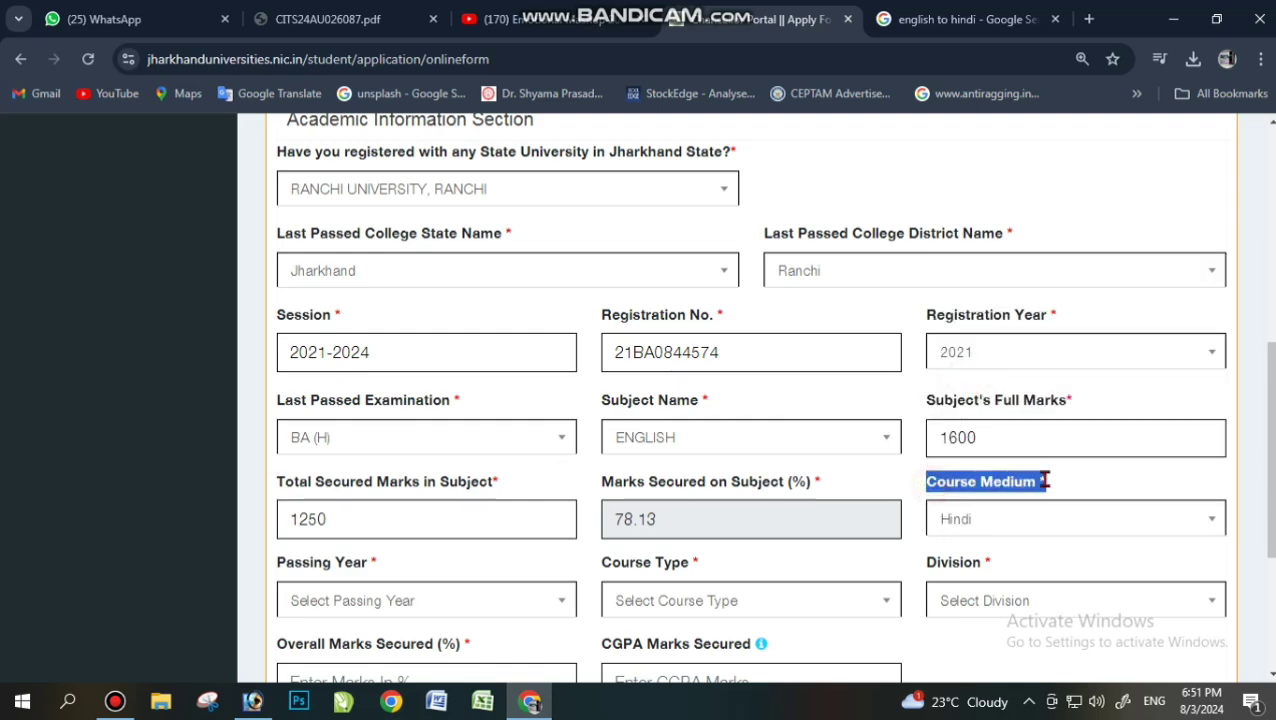
pyautogui.scroll(-2, 1045, 480)
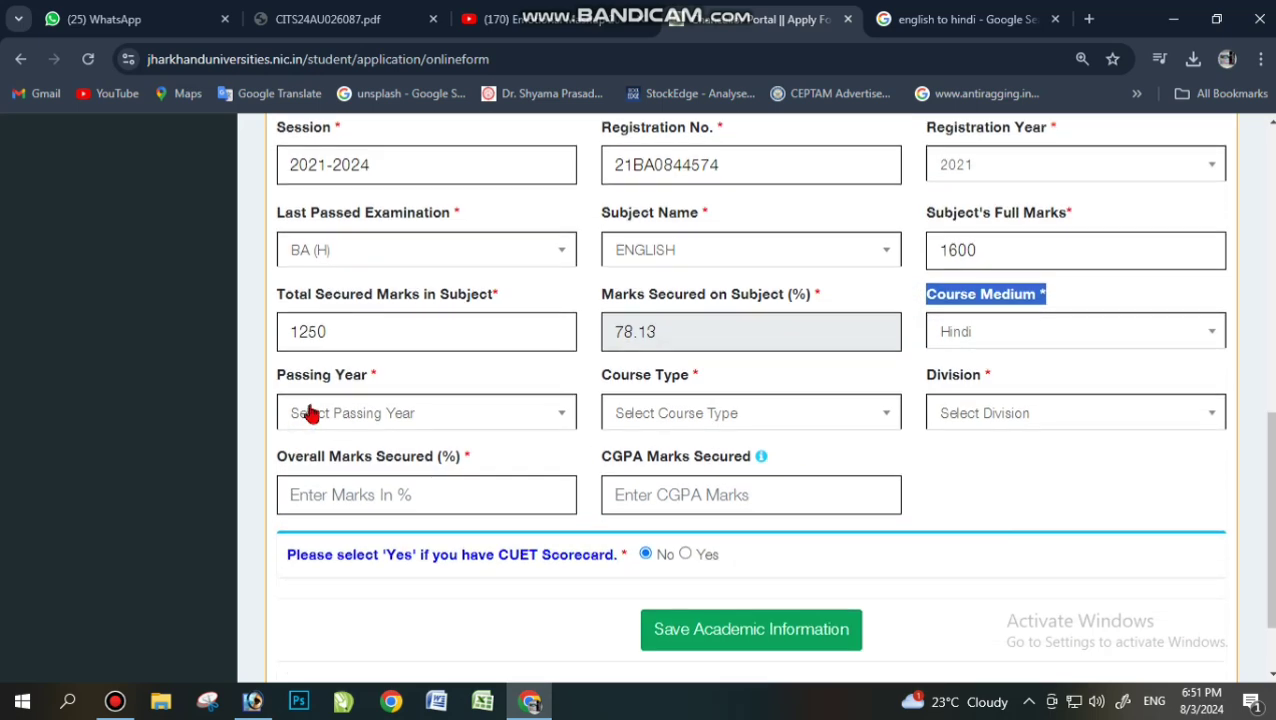
pyautogui.click(306, 411)
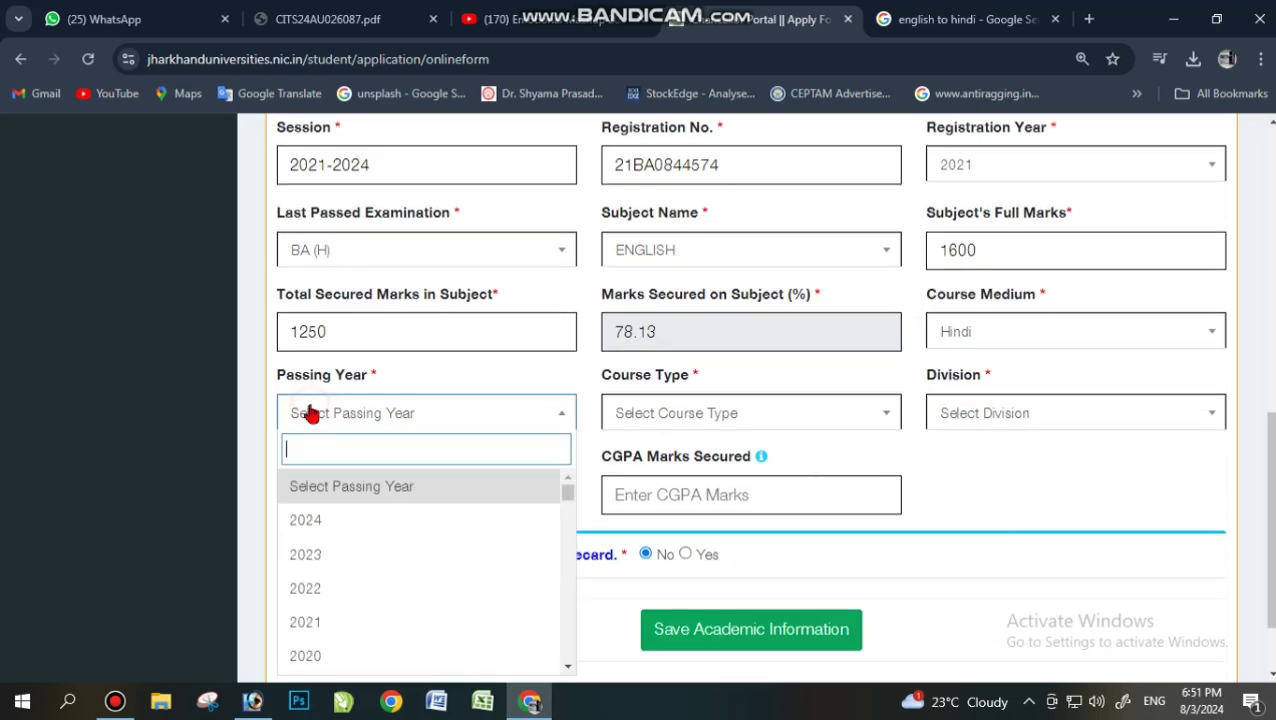
pyautogui.click(311, 522)
pyautogui.moveTo(600, 376); pyautogui.dragTo(697, 376)
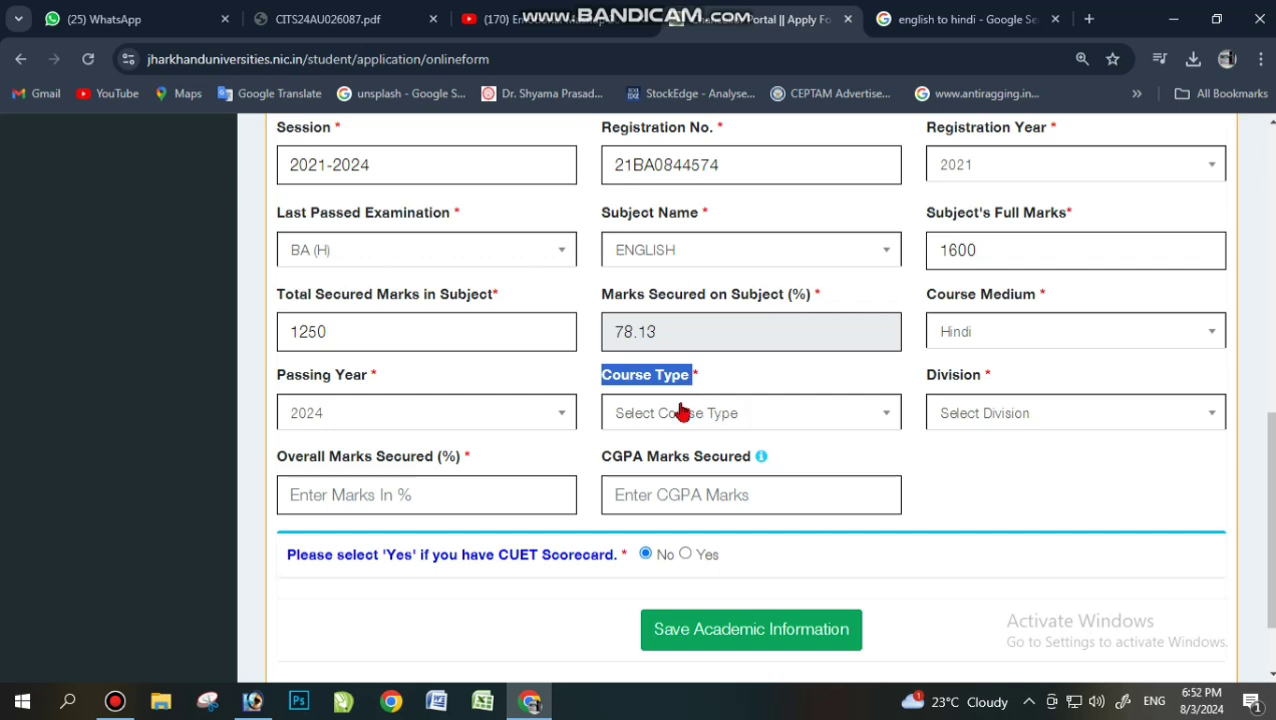
pyautogui.click(680, 411)
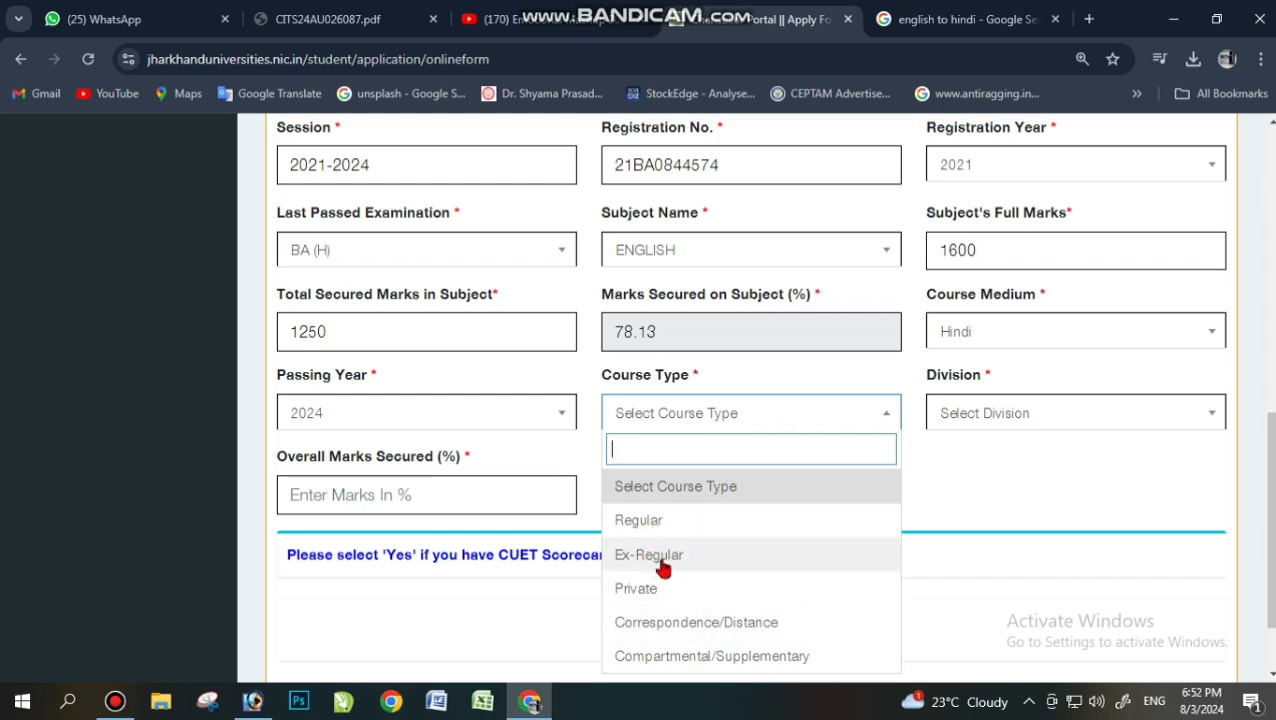
pyautogui.click(645, 520)
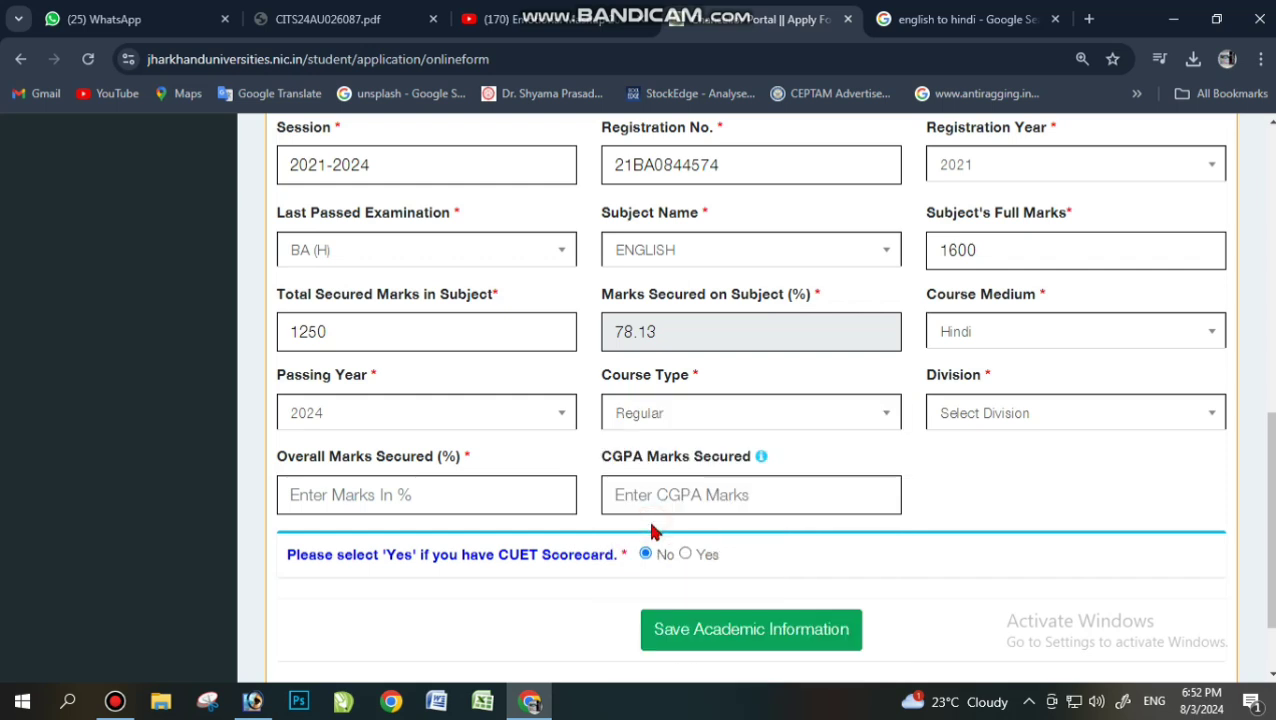
# Set division to Distinction (75% - 100%) and enter 83 as Overall Marks Secured
pyautogui.click(962, 413)
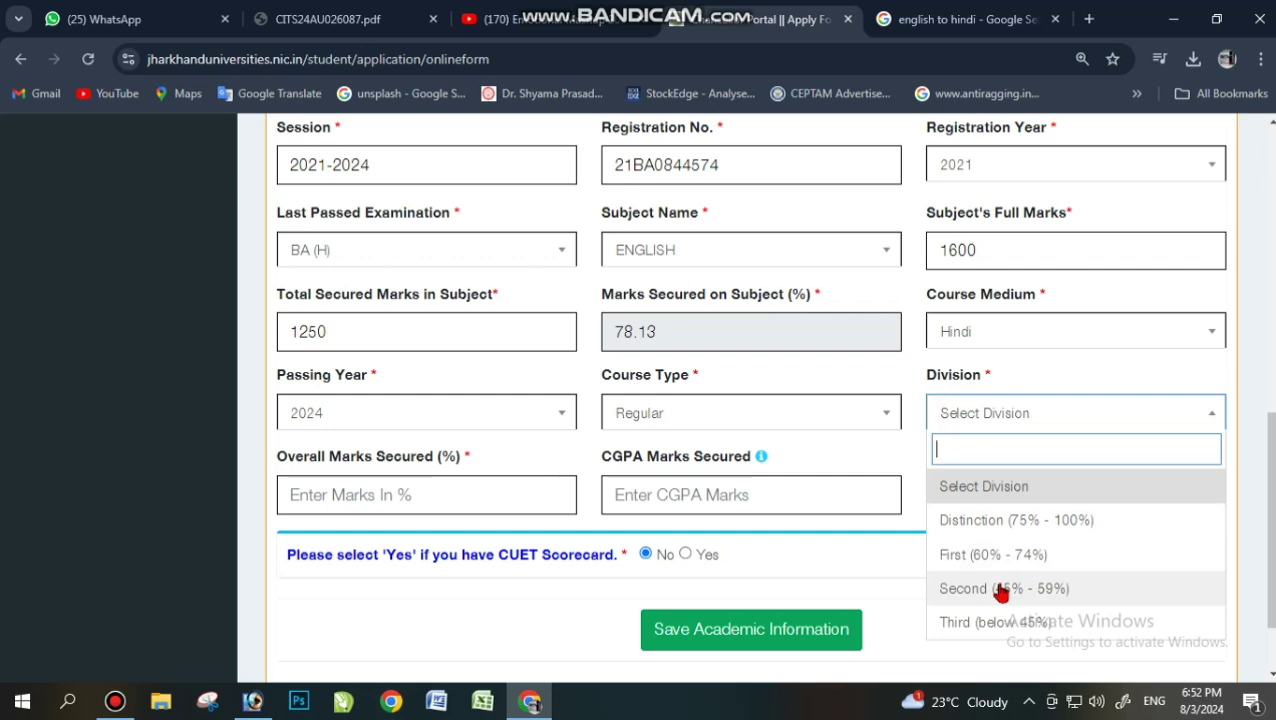
pyautogui.click(1013, 528)
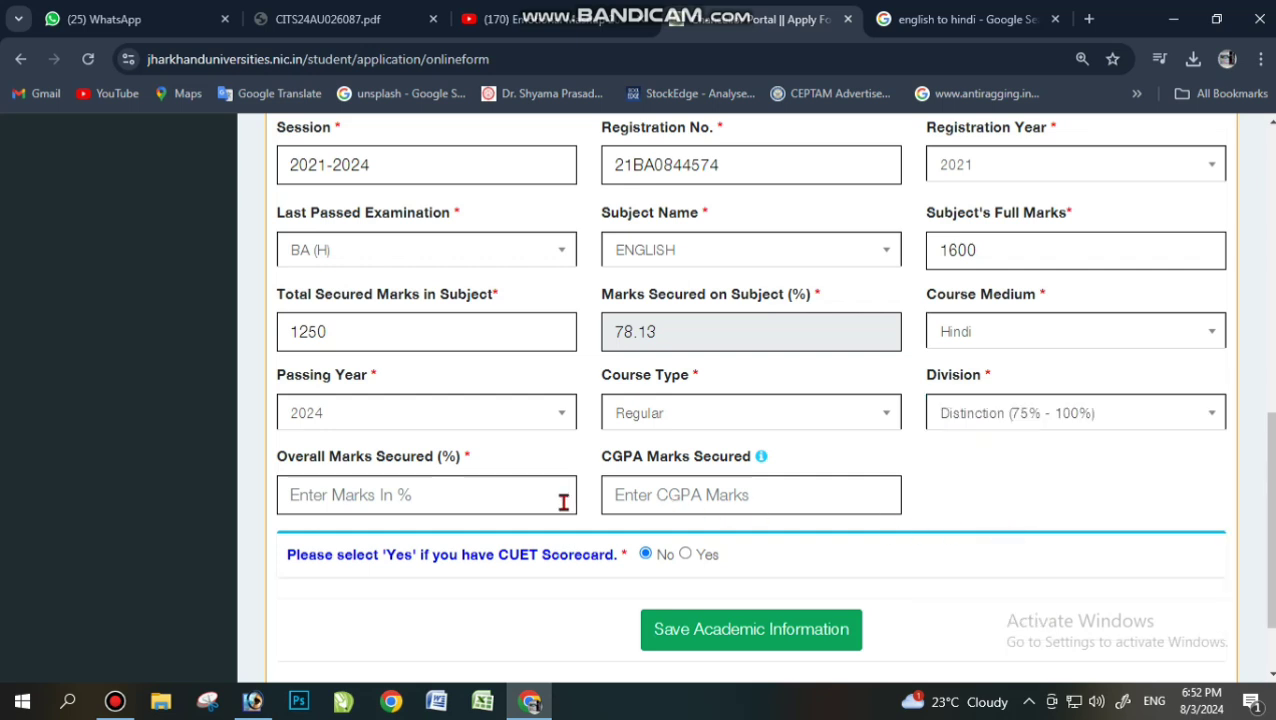
pyautogui.click(481, 495)
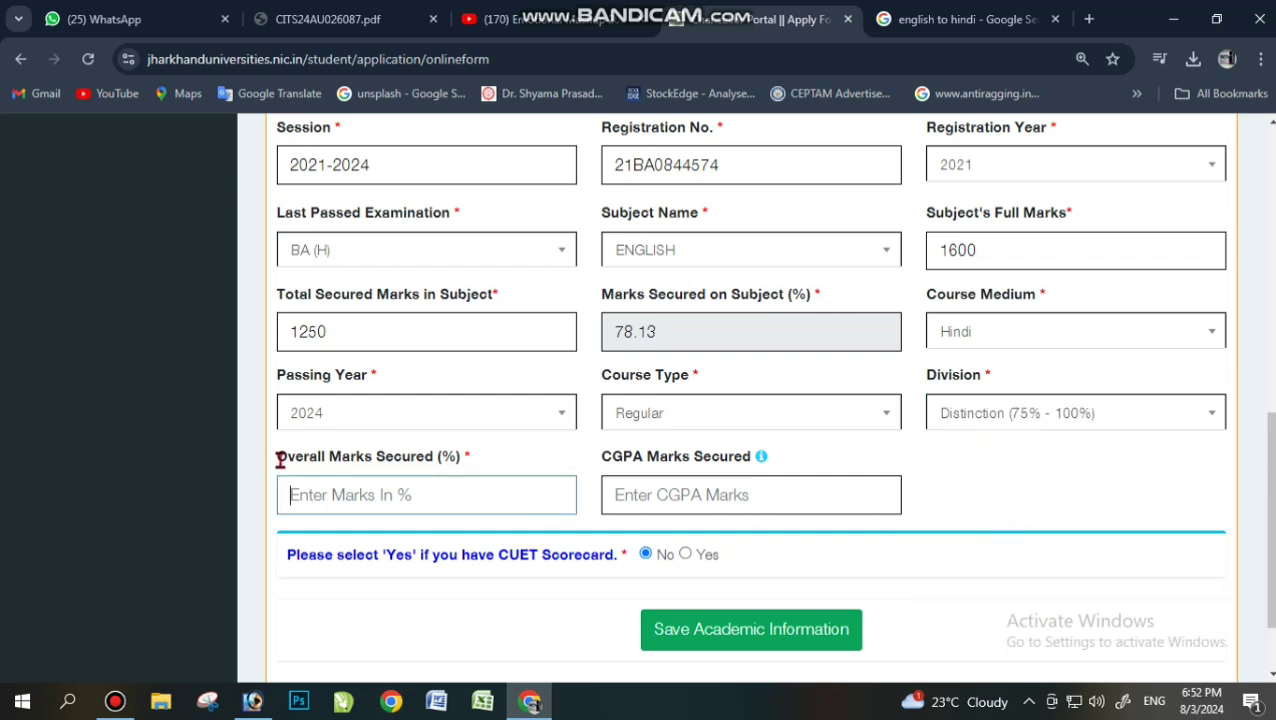
pyautogui.moveTo(277, 457); pyautogui.dragTo(439, 457)
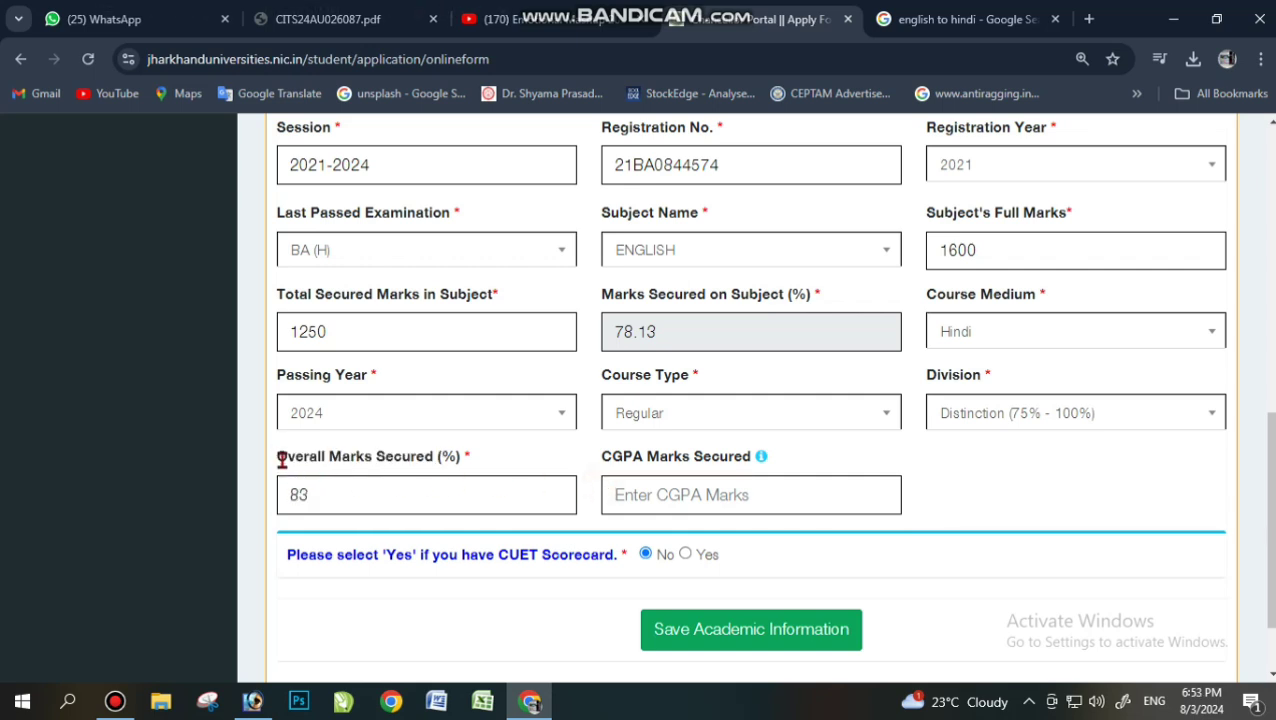
pyautogui.moveTo(281, 458); pyautogui.dragTo(440, 457)
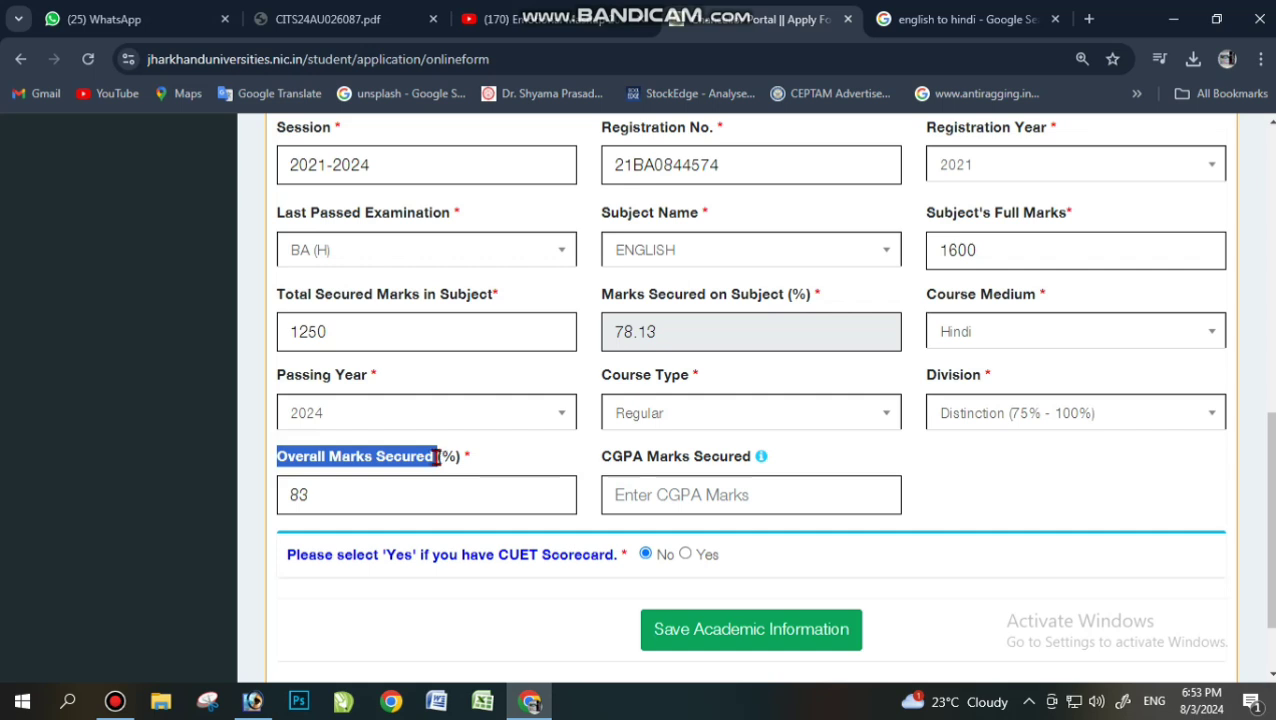
pyautogui.moveTo(601, 458); pyautogui.dragTo(750, 461)
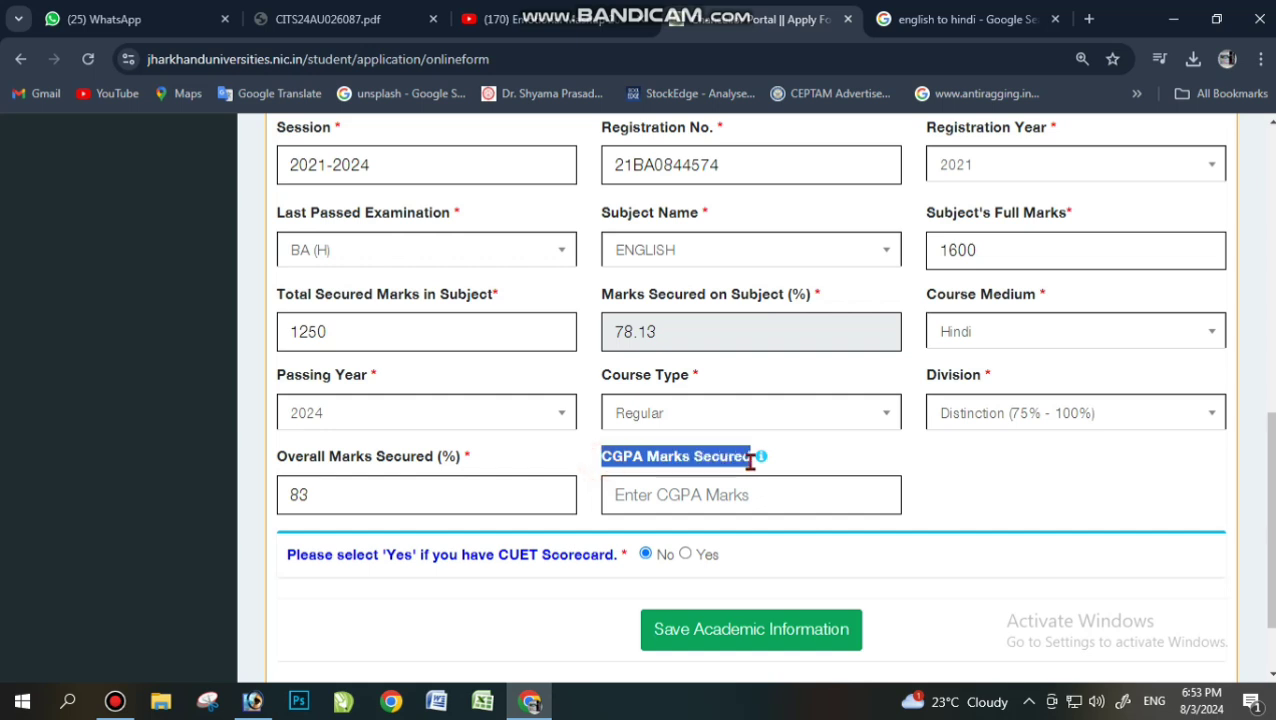
pyautogui.scroll(-2, 752, 464)
pyautogui.moveTo(308, 455); pyautogui.dragTo(583, 510)
# Save the academic information and scroll to the Applying Discipline Information section
pyautogui.click(557, 511)
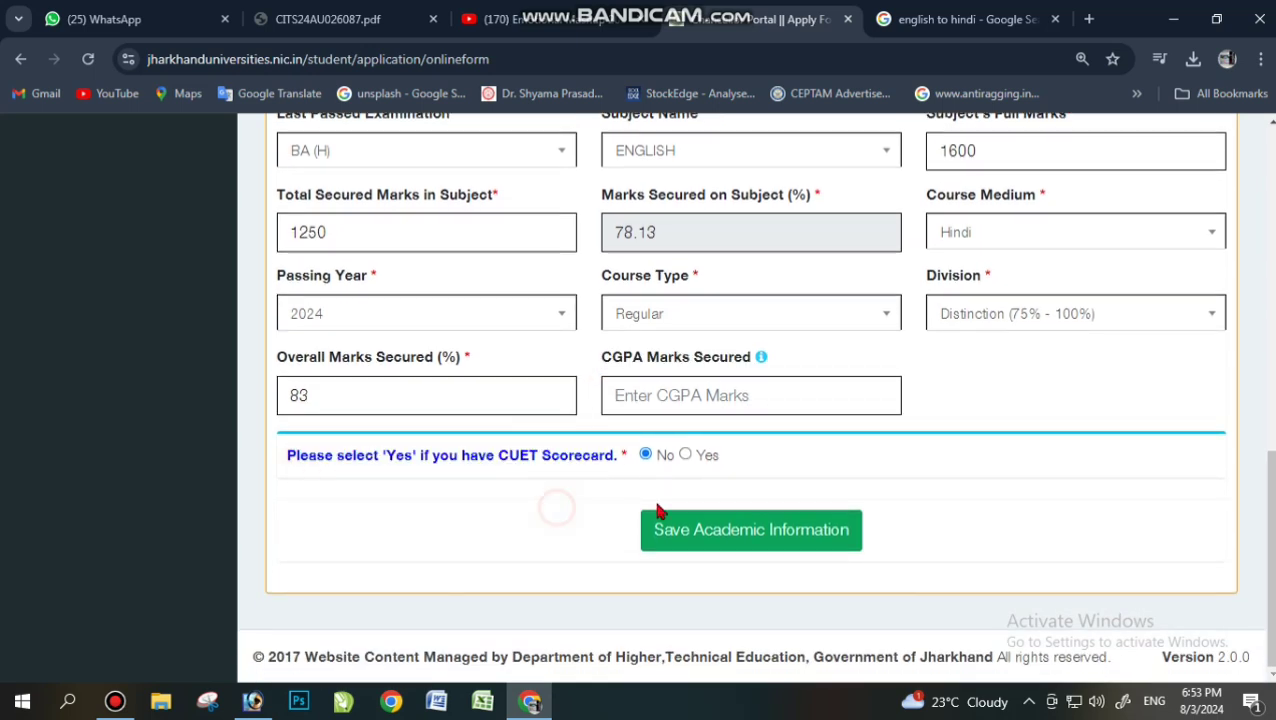
pyautogui.click(772, 532)
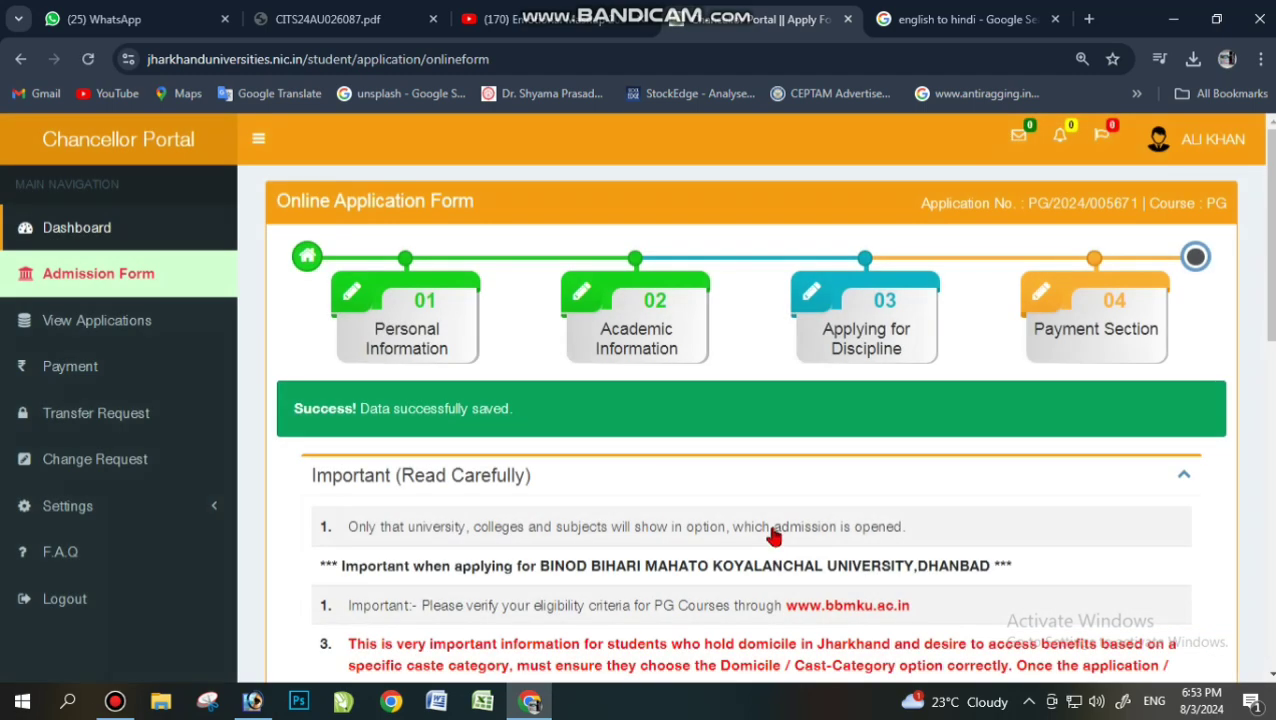
pyautogui.scroll(-5, 772, 537)
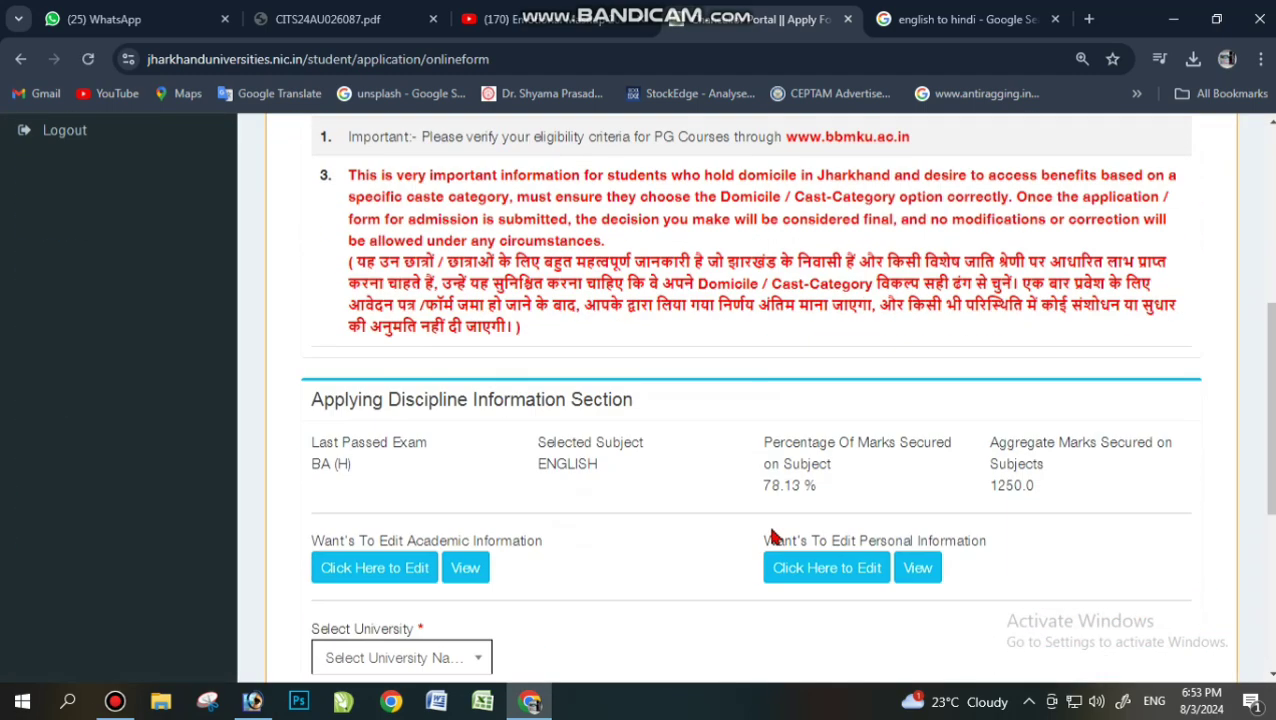
pyautogui.scroll(-3, 772, 537)
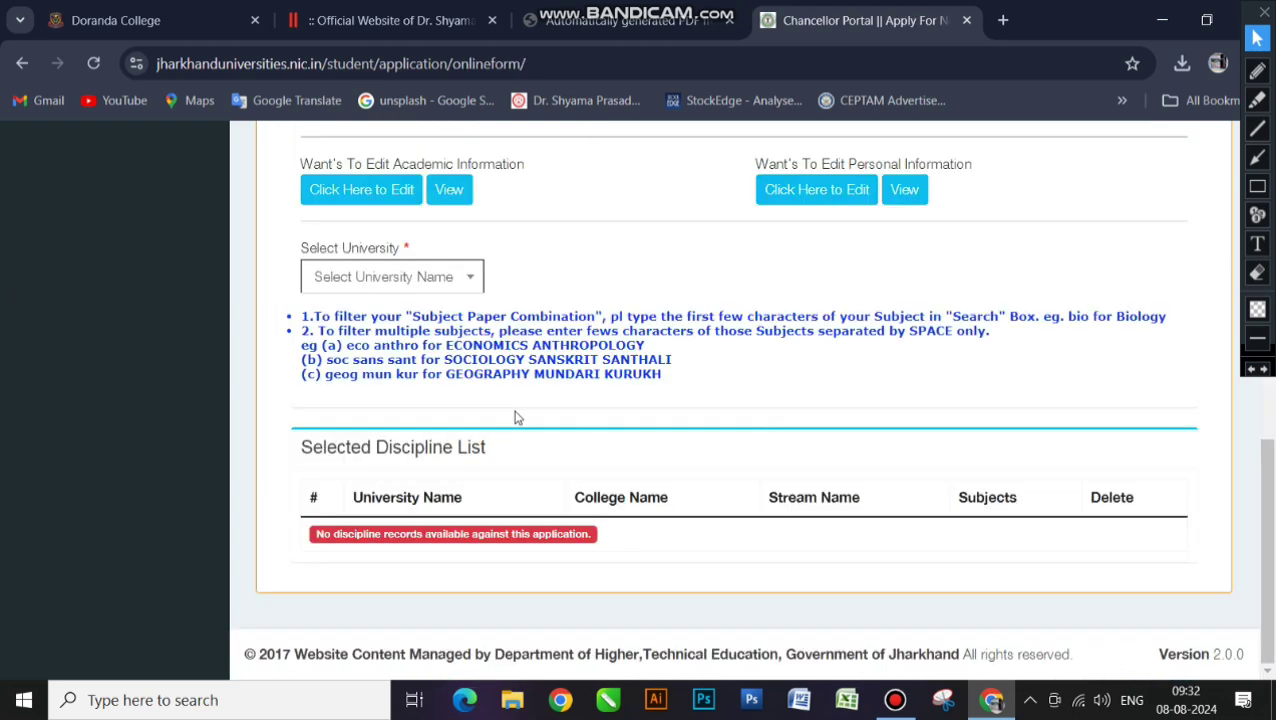
# Choose DR SHYAMA PRASAD MUKHERJEE UNIVERSITY, RANCHI and the college formerly Ranchi College
pyautogui.click(430, 283)
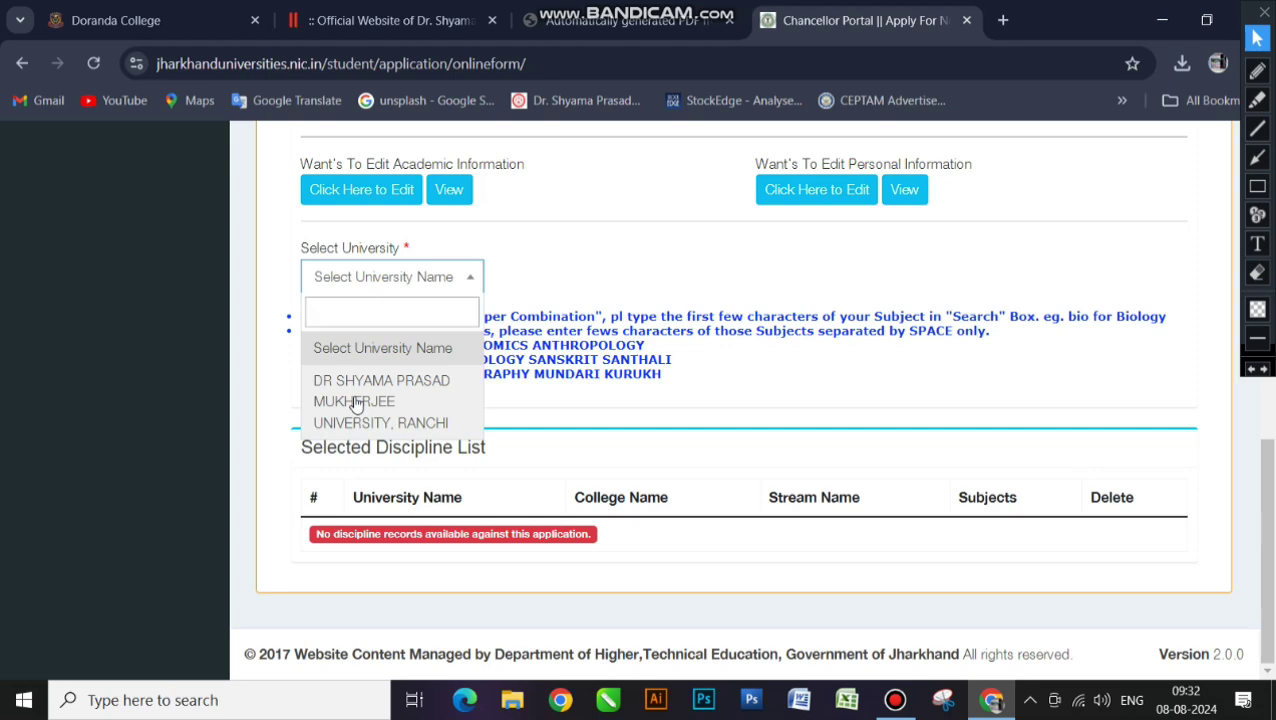
pyautogui.click(355, 402)
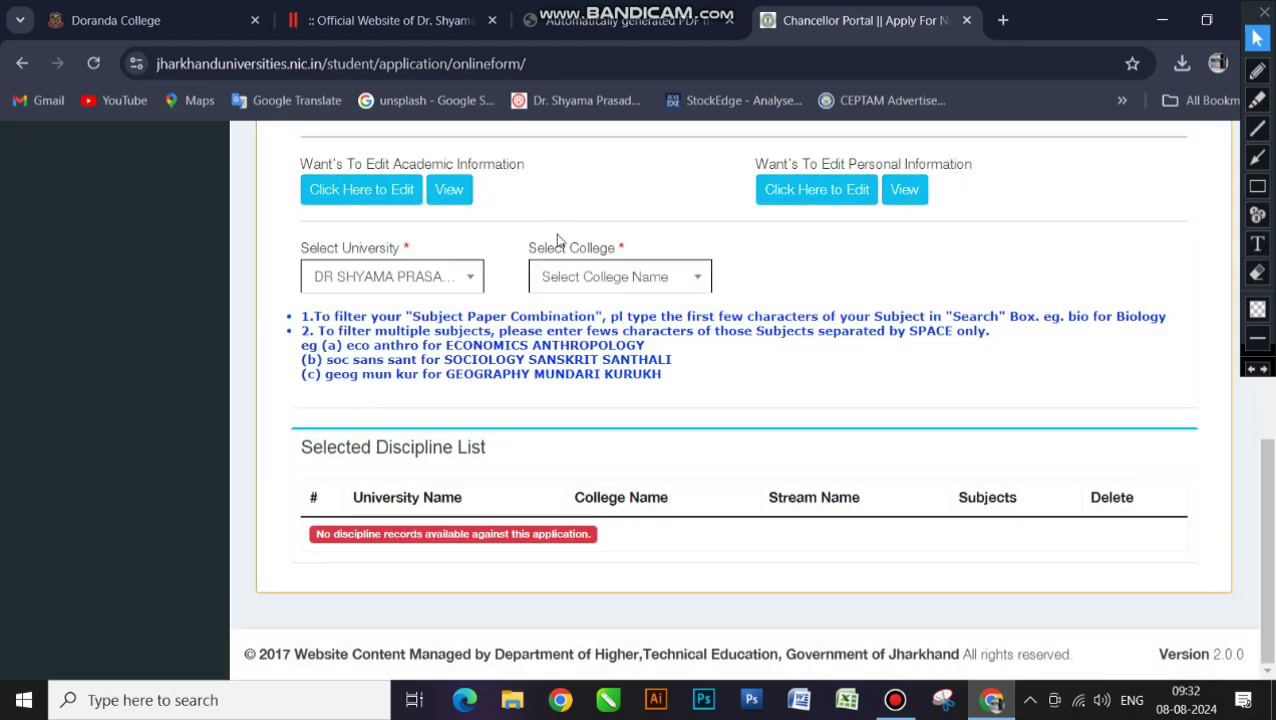
pyautogui.click(580, 285)
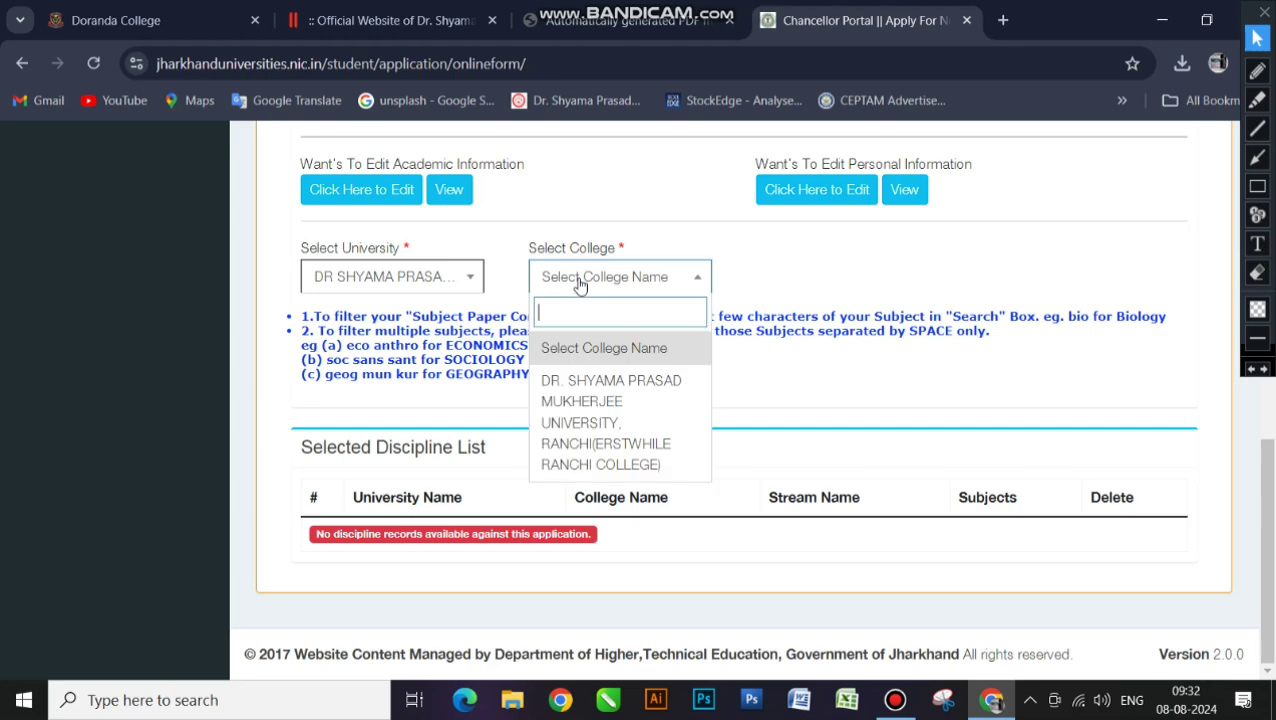
pyautogui.click(587, 410)
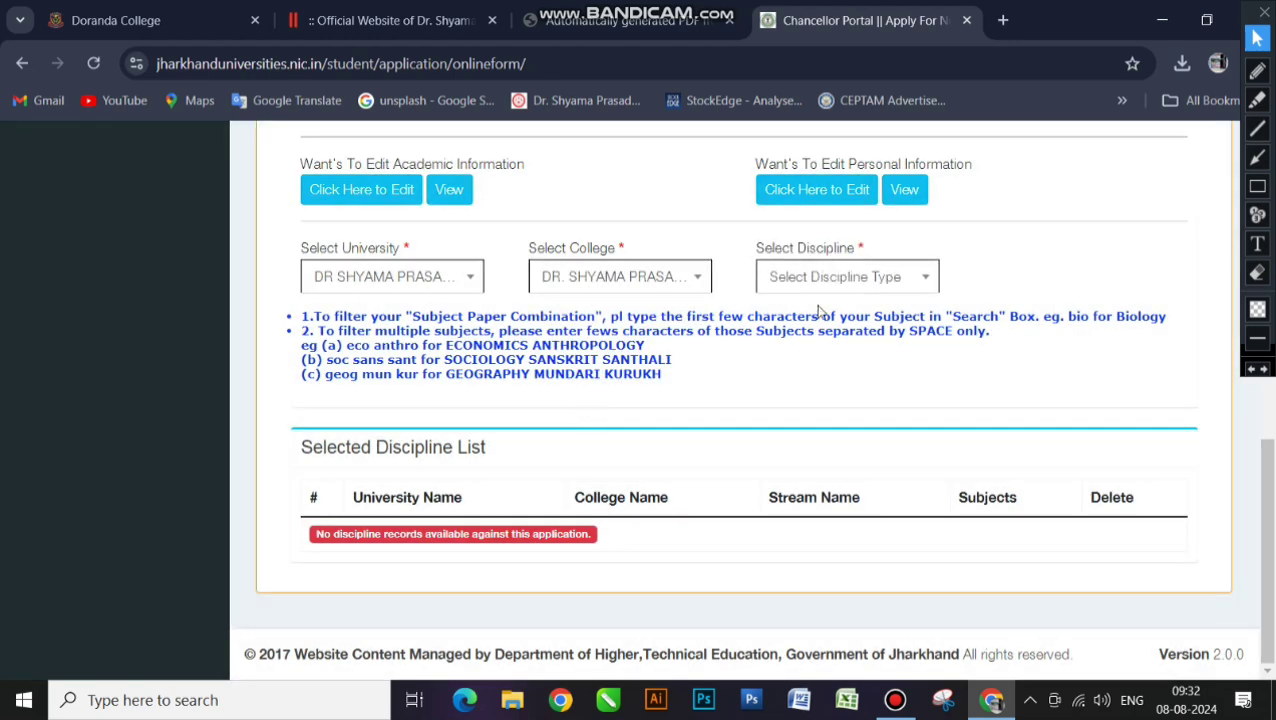
# Set the discipline to MAIN and browse the full list of streams
pyautogui.click(825, 284)
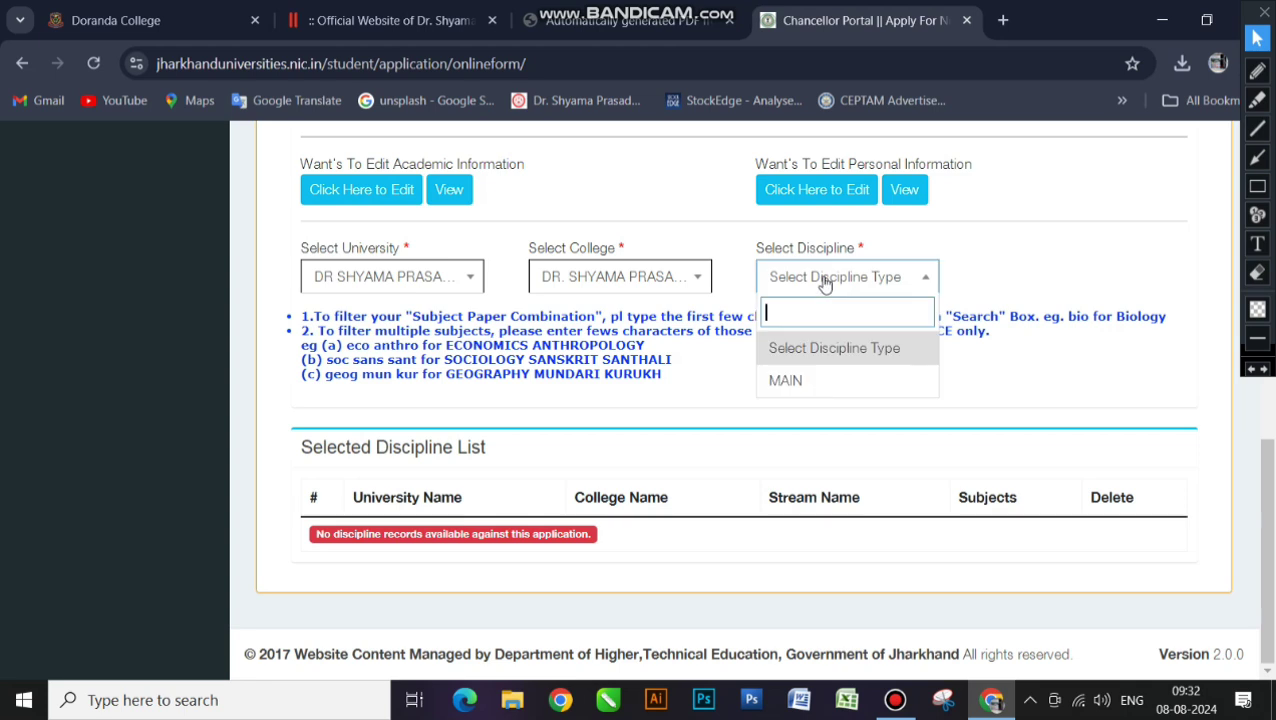
pyautogui.click(788, 381)
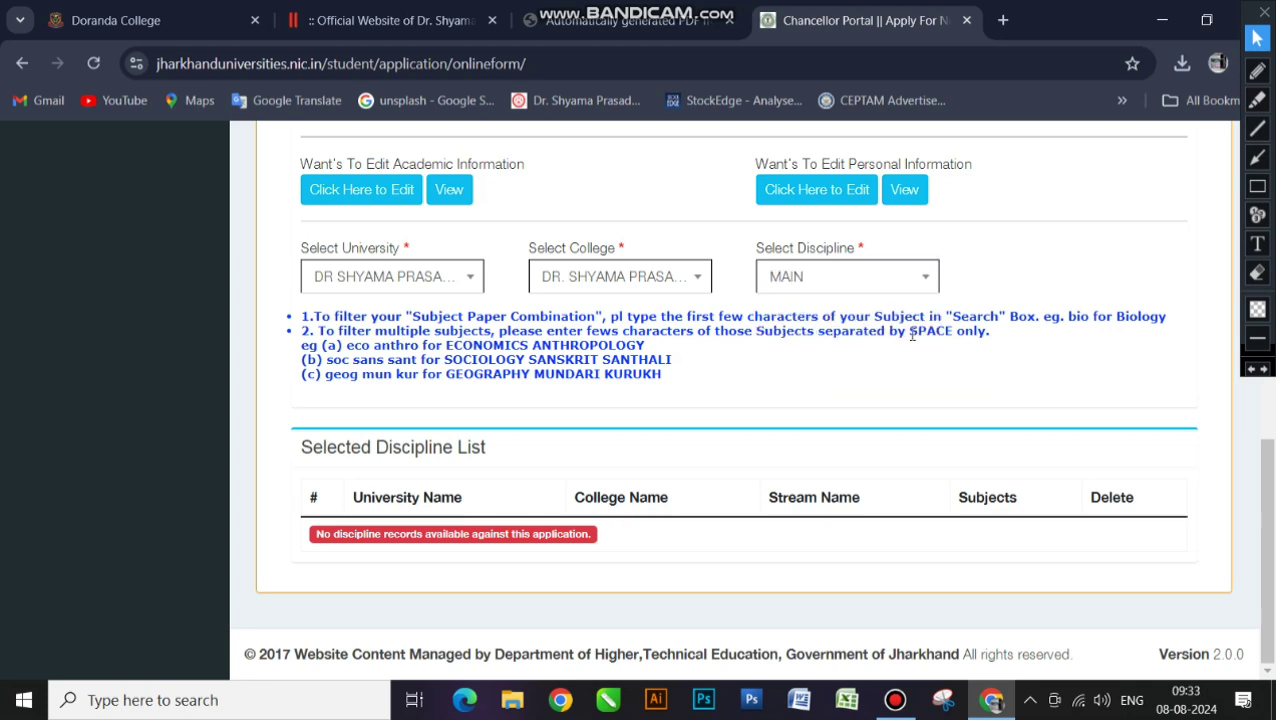
pyautogui.click(1043, 288)
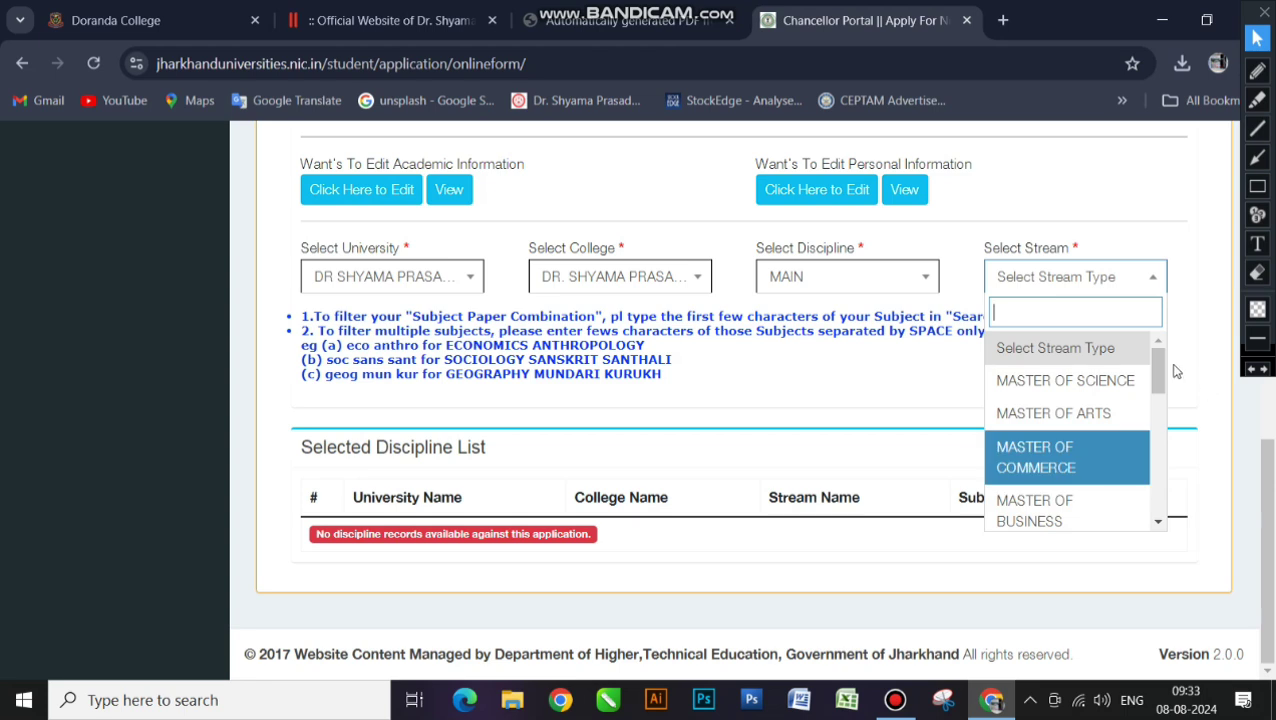
pyautogui.moveTo(1159, 371); pyautogui.dragTo(1149, 492)
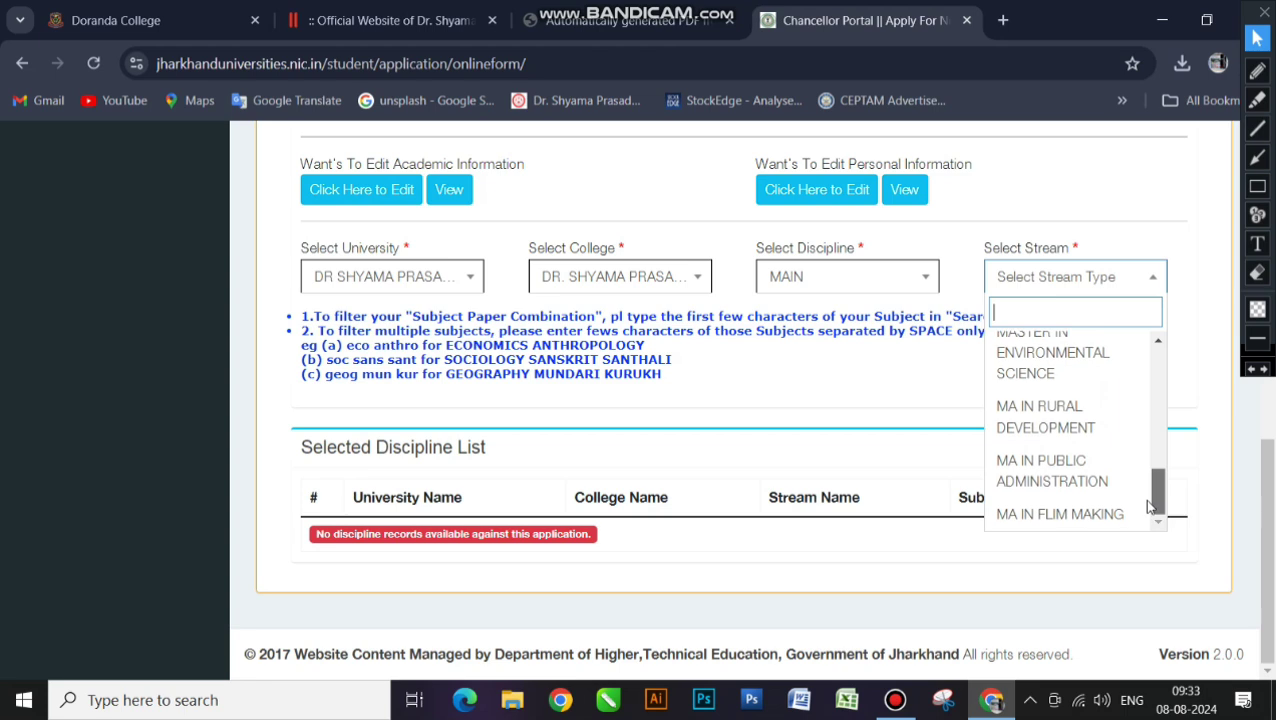
pyautogui.moveTo(1143, 503); pyautogui.dragTo(1167, 368)
# Choose MASTER OF SCIENCE as the stream and look through its subjects
pyautogui.click(1095, 384)
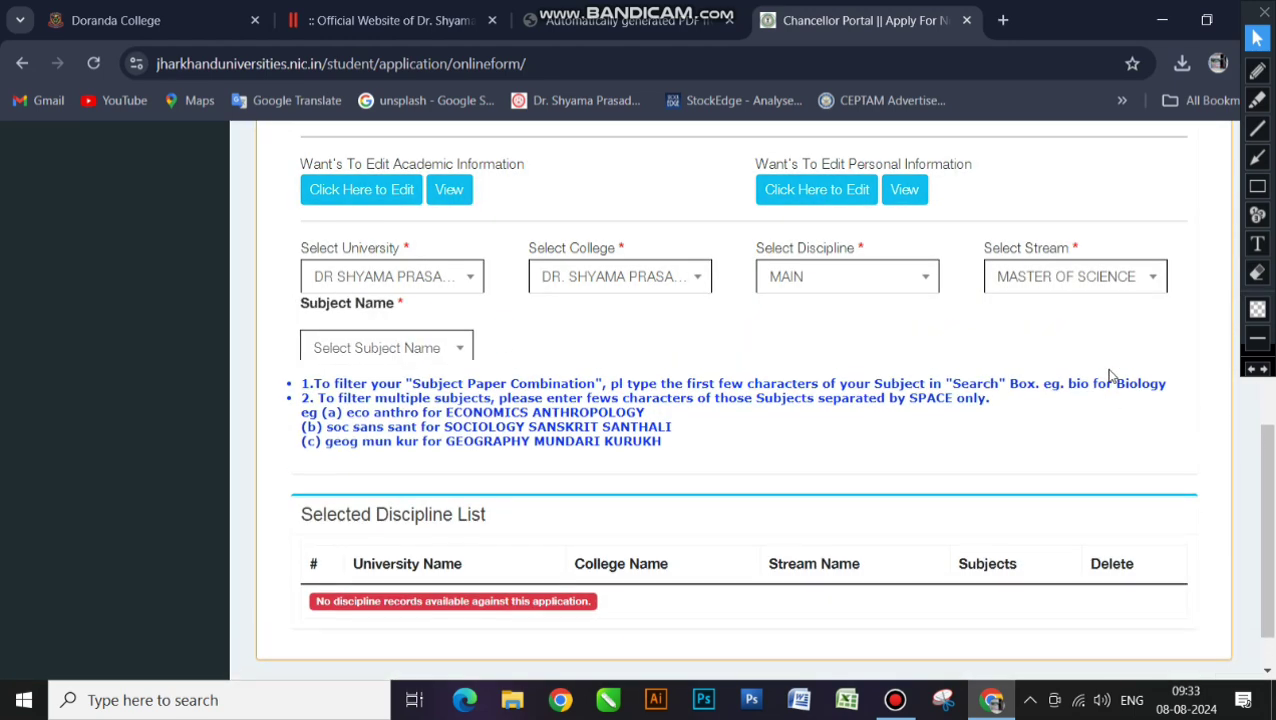
pyautogui.click(388, 350)
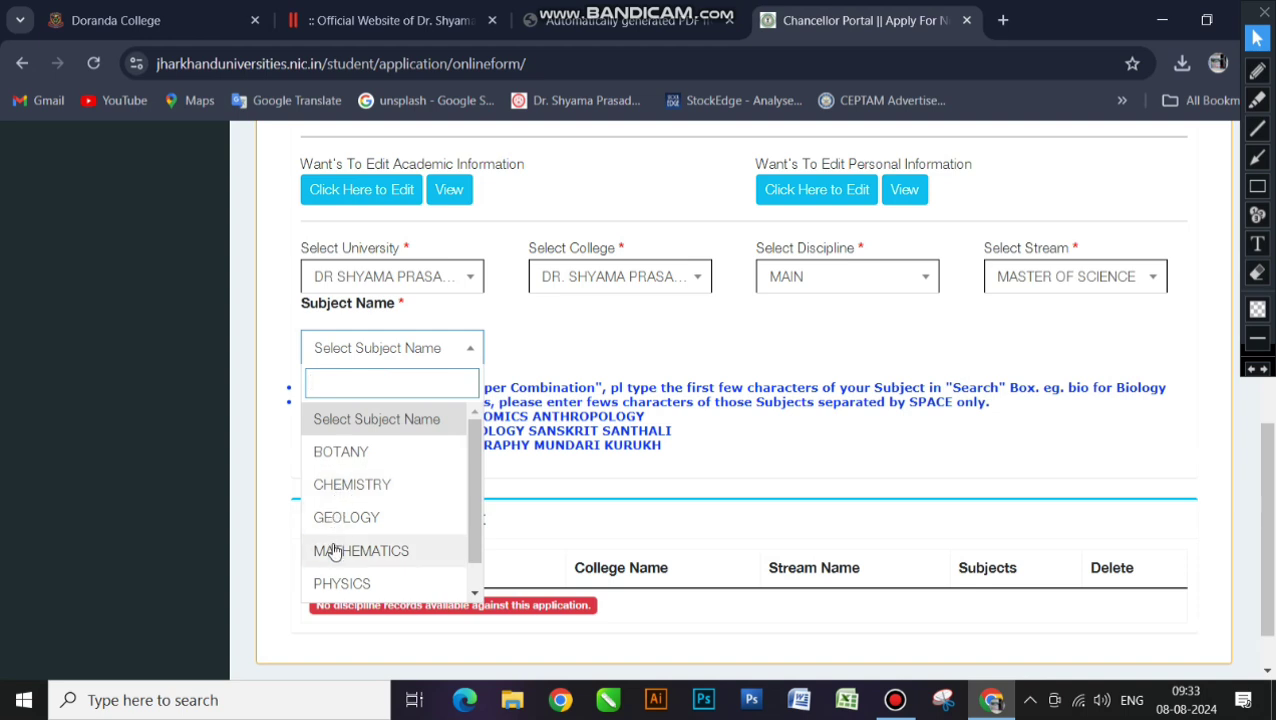
pyautogui.scroll(-1, 335, 588)
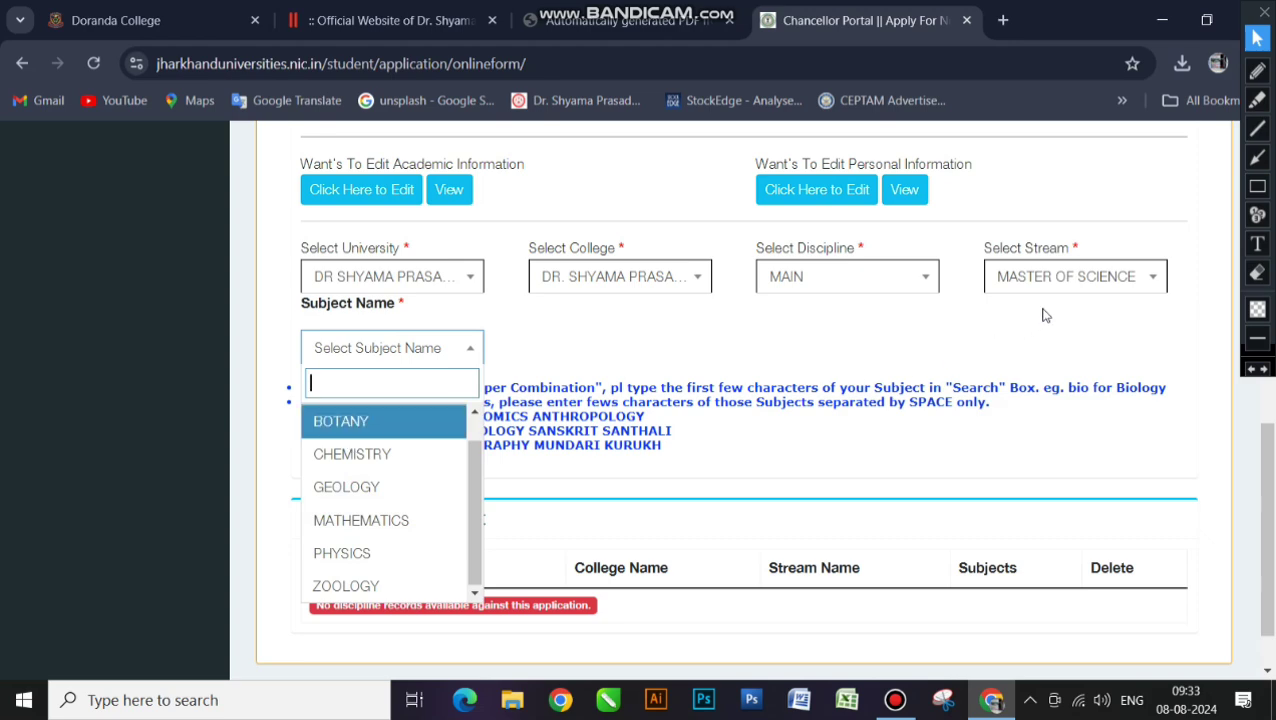
# Switch the stream to MASTER OF ARTS and choose POLITICAL SCIENCE as the subject
pyautogui.click(1052, 279)
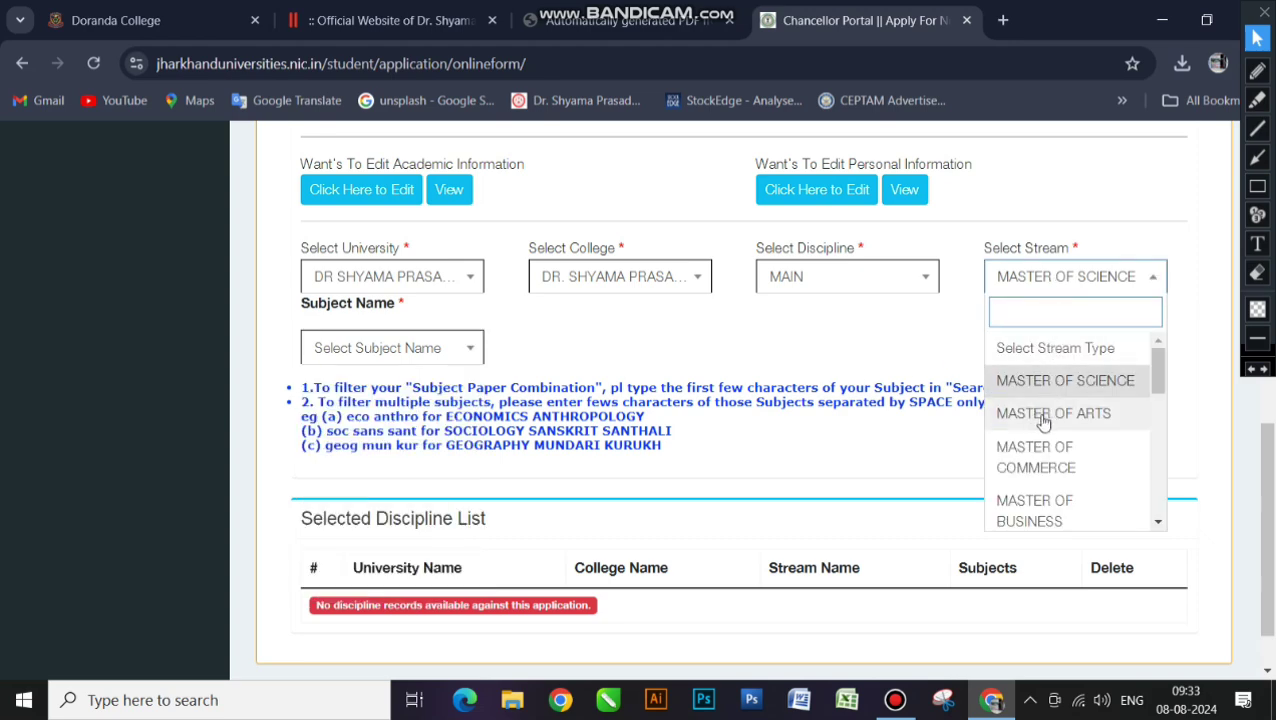
pyautogui.click(1074, 418)
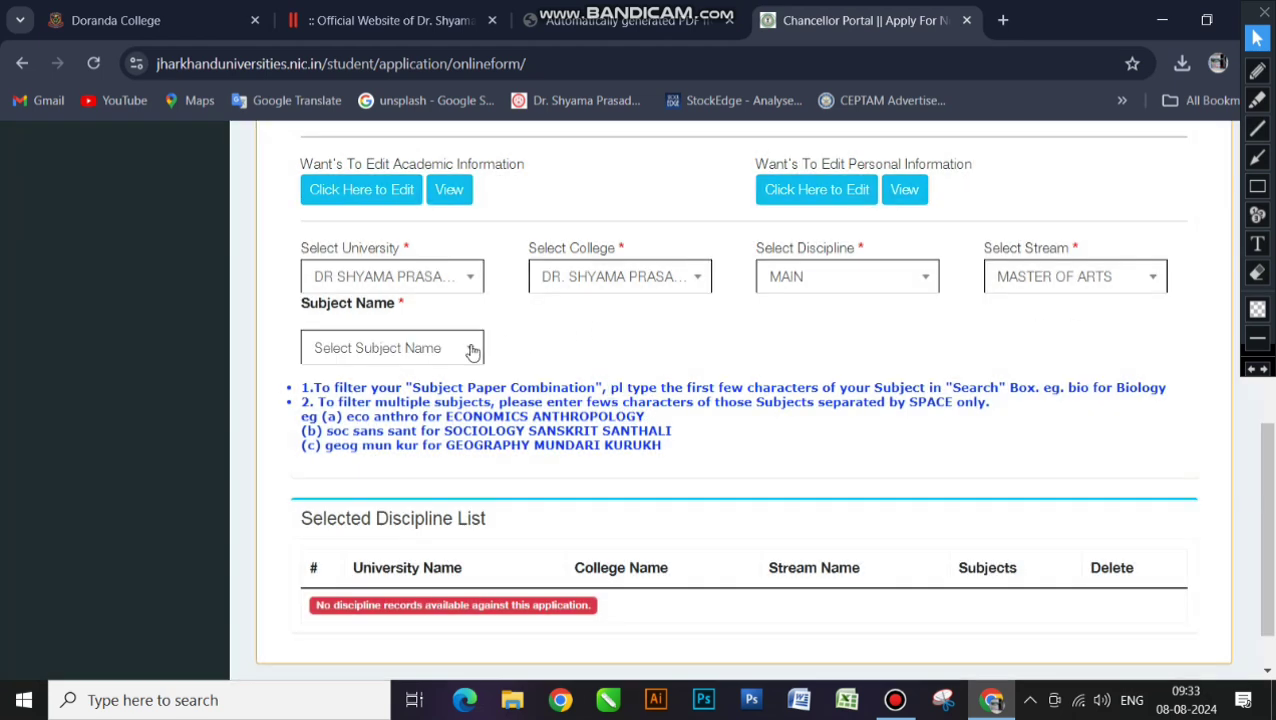
pyautogui.click(470, 348)
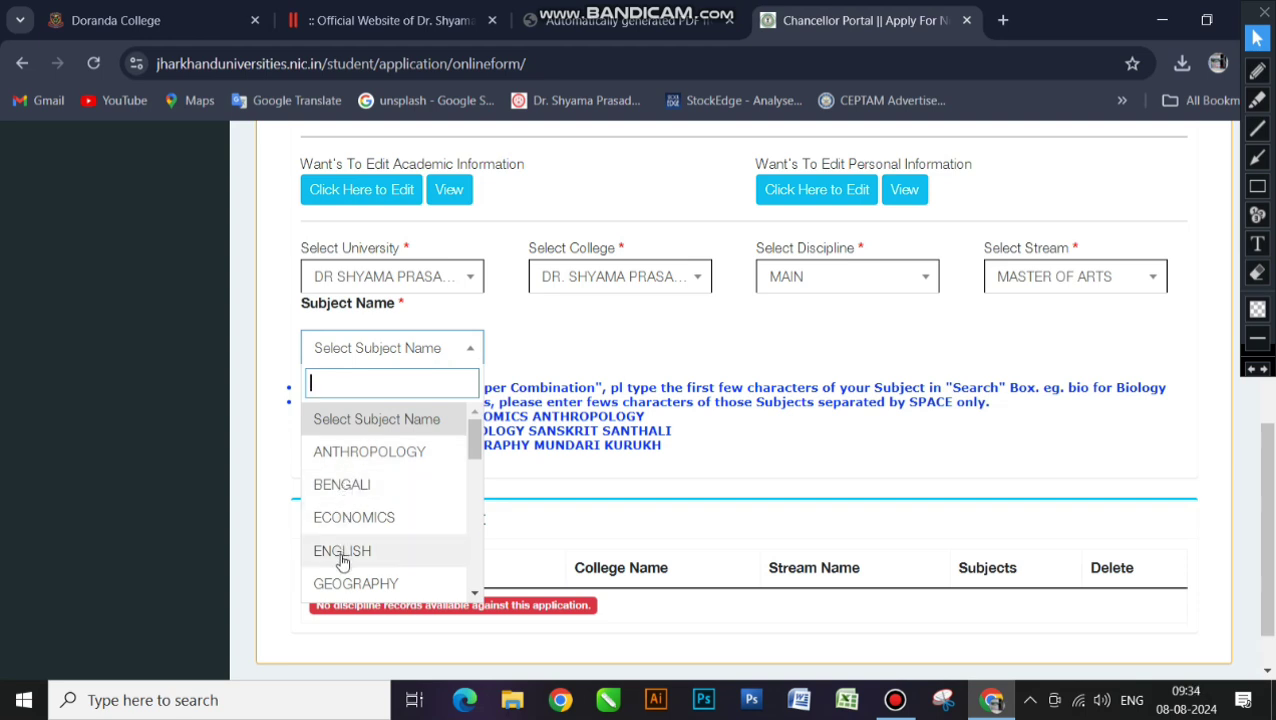
pyautogui.scroll(-2, 336, 589)
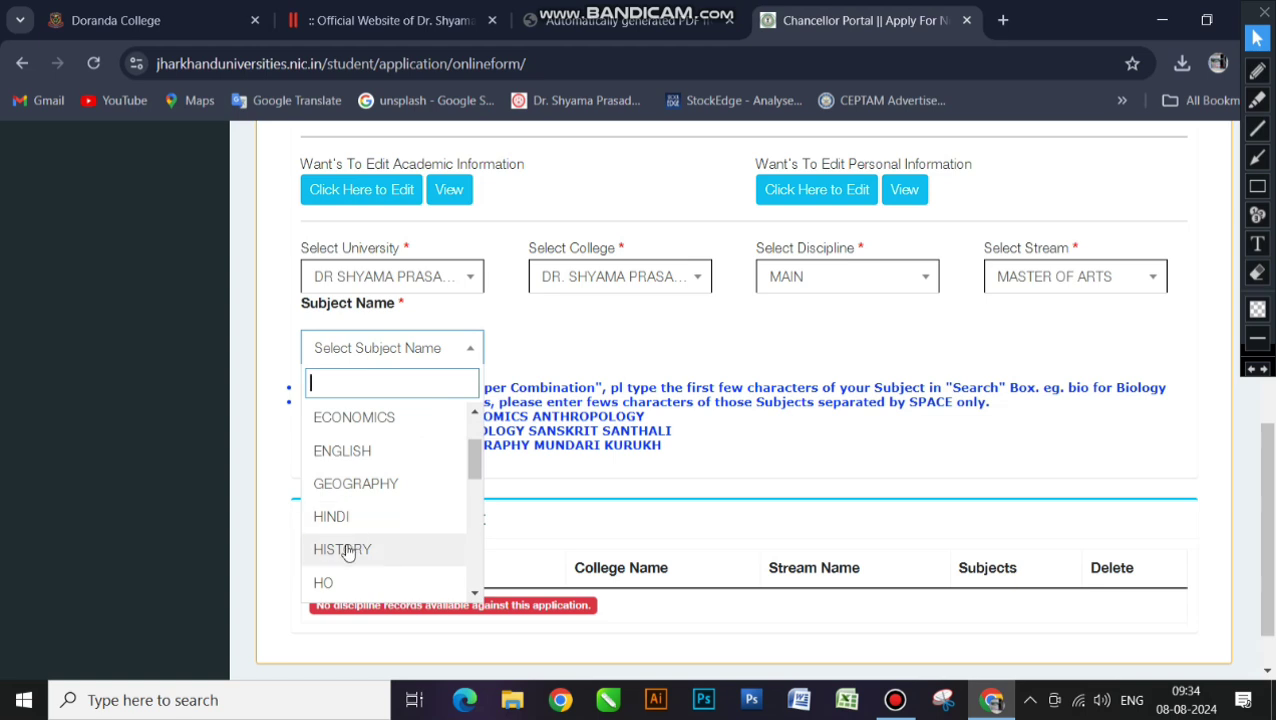
pyautogui.scroll(-1, 346, 552)
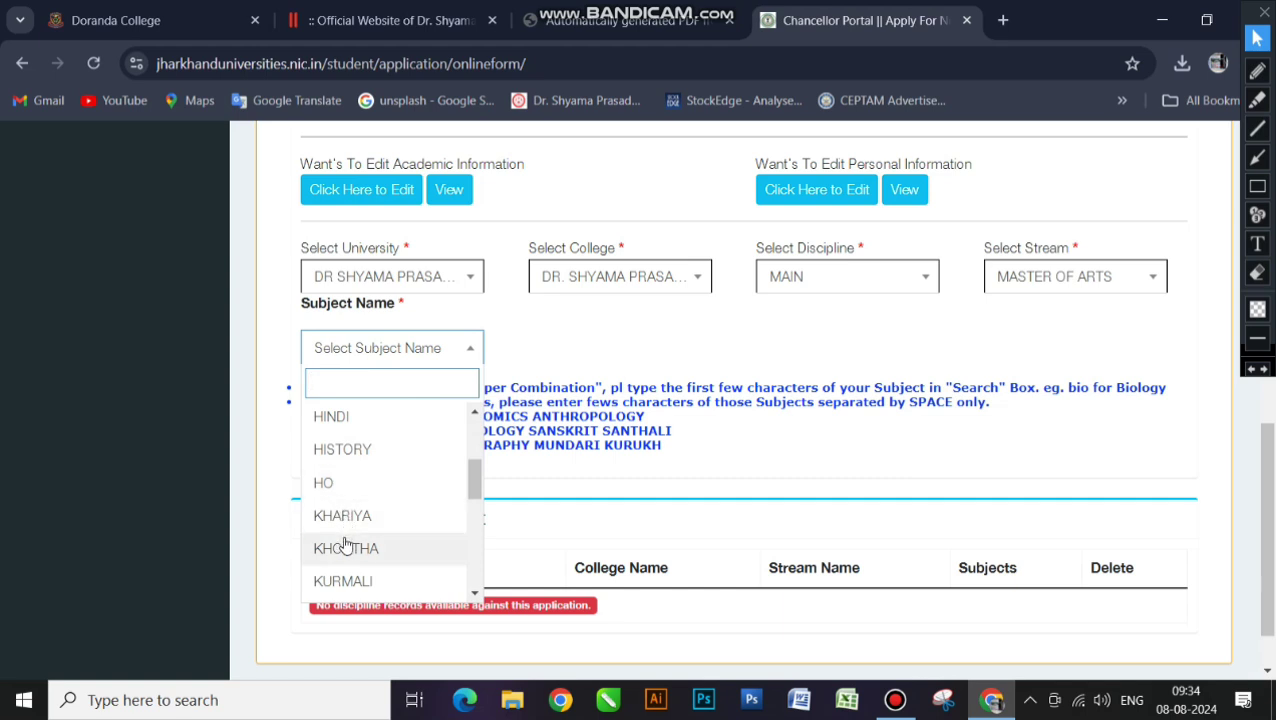
pyautogui.scroll(-1, 343, 548)
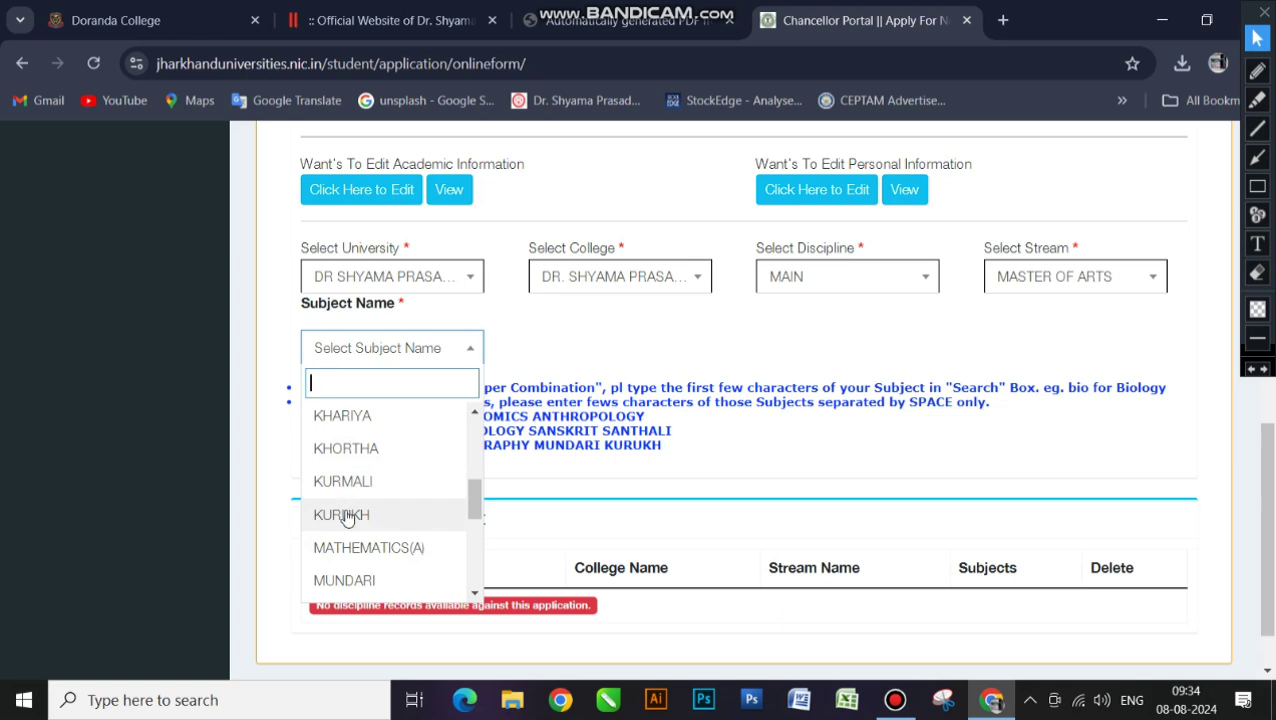
pyautogui.scroll(-1, 345, 510)
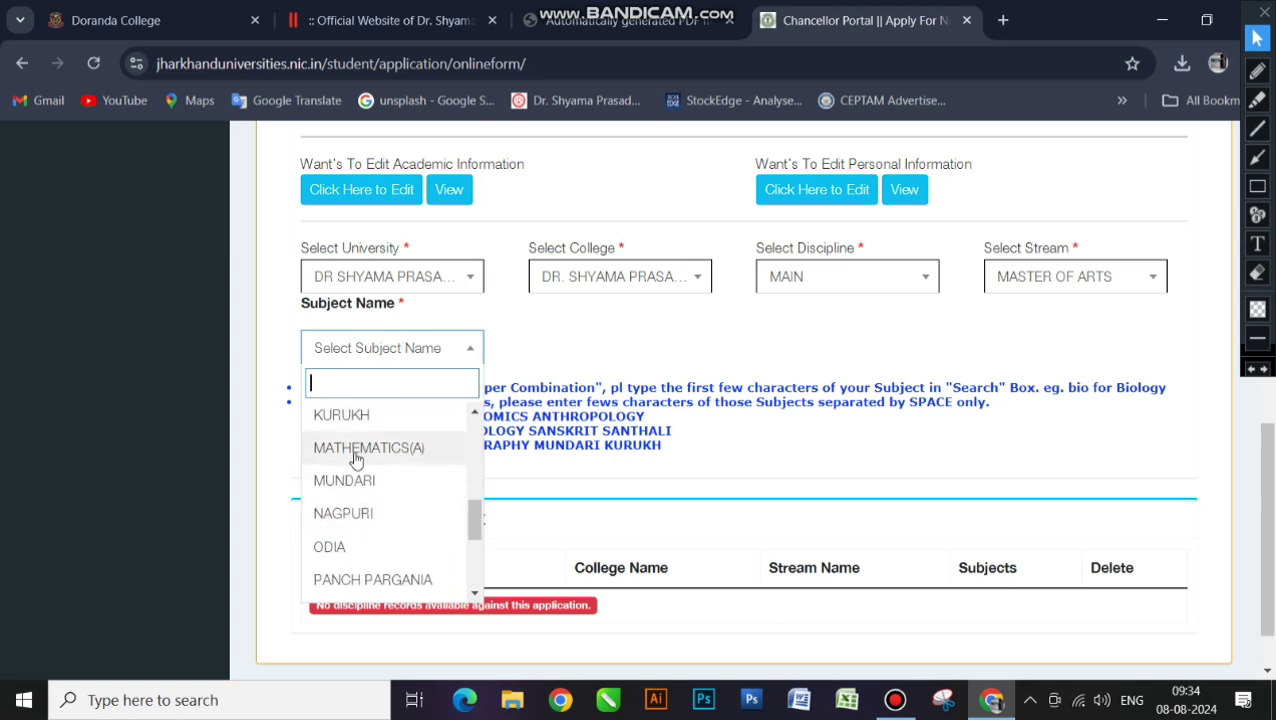
pyautogui.scroll(-3, 355, 475)
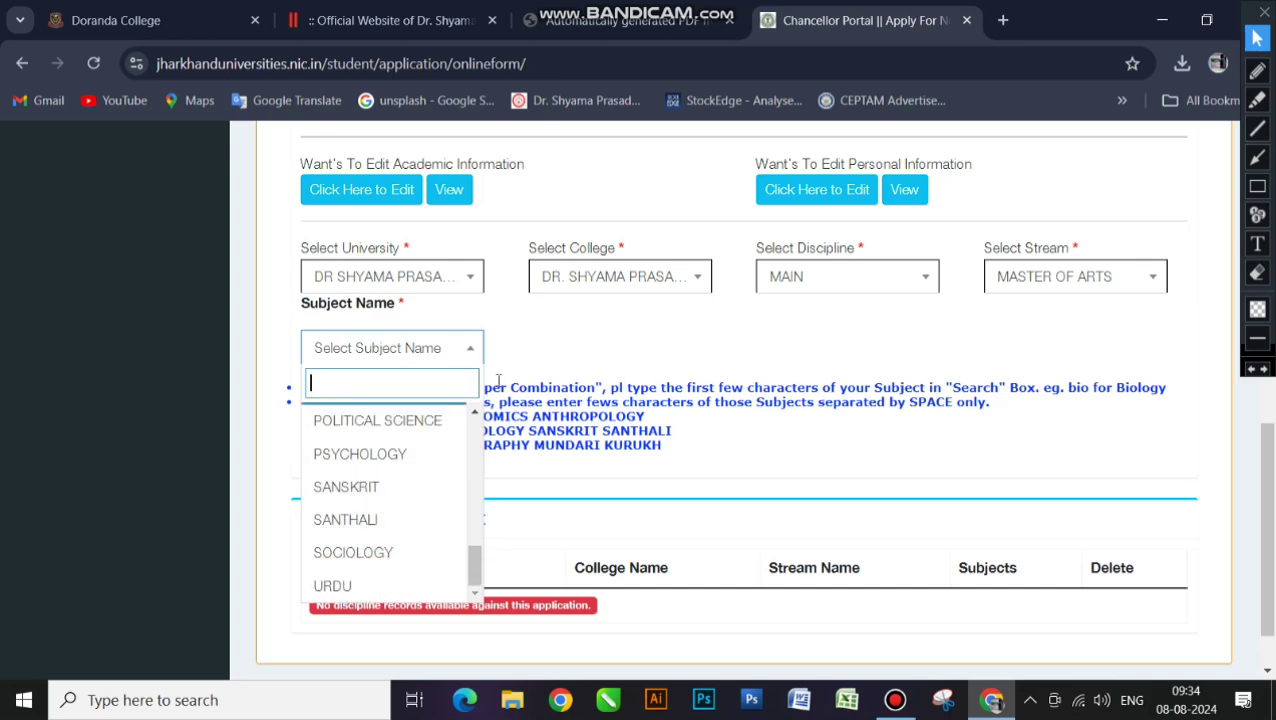
pyautogui.click(382, 422)
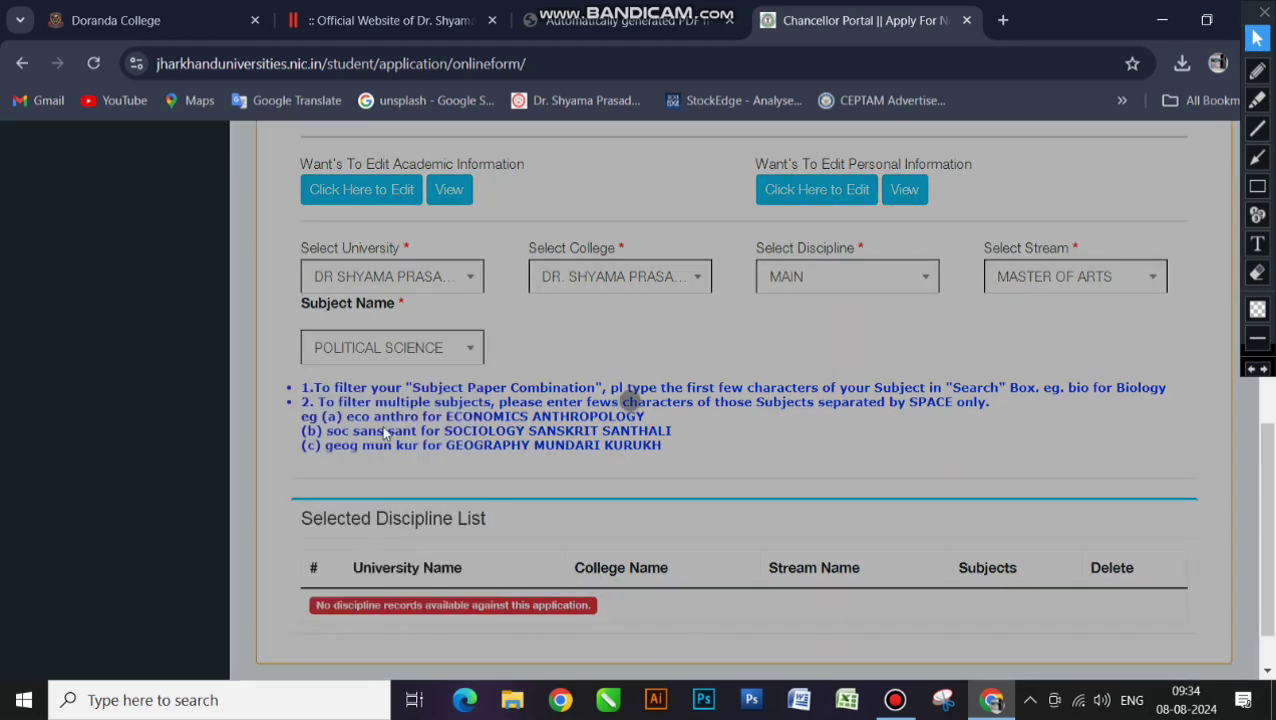
pyautogui.scroll(-2, 561, 458)
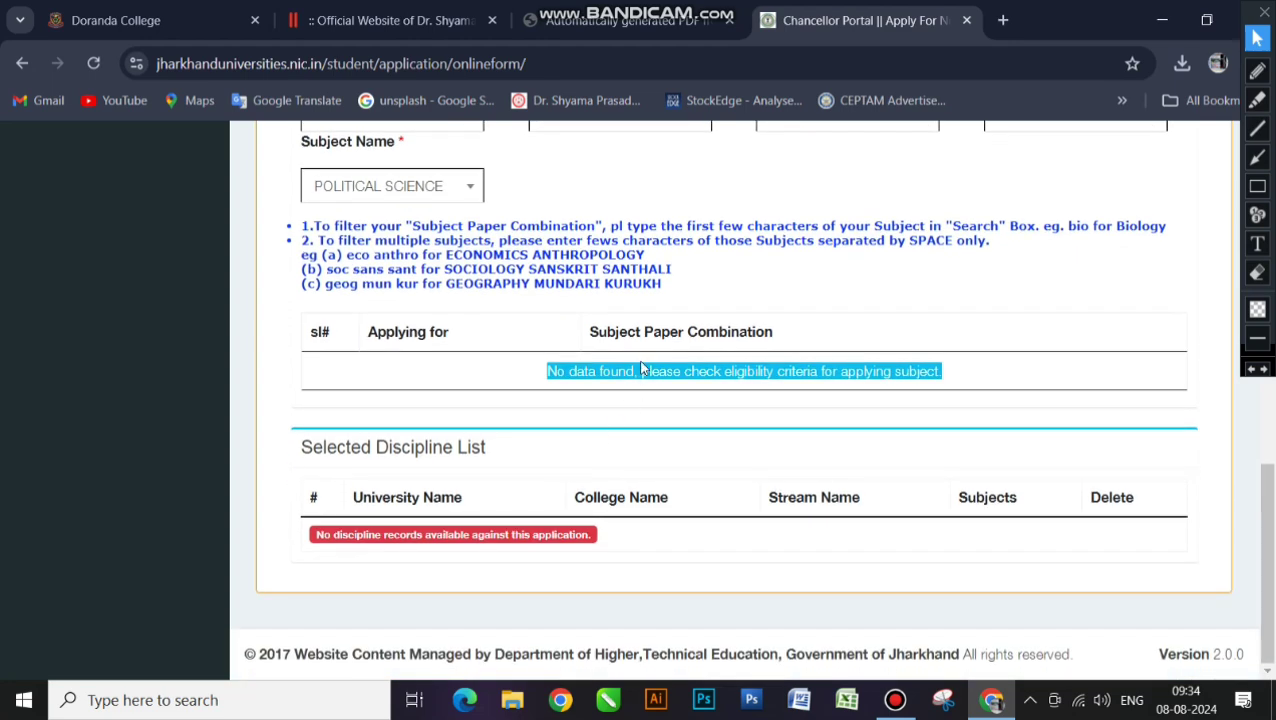
pyautogui.moveTo(549, 371); pyautogui.dragTo(983, 393)
pyautogui.scroll(1, 680, 425)
pyautogui.scroll(1, 680, 425)
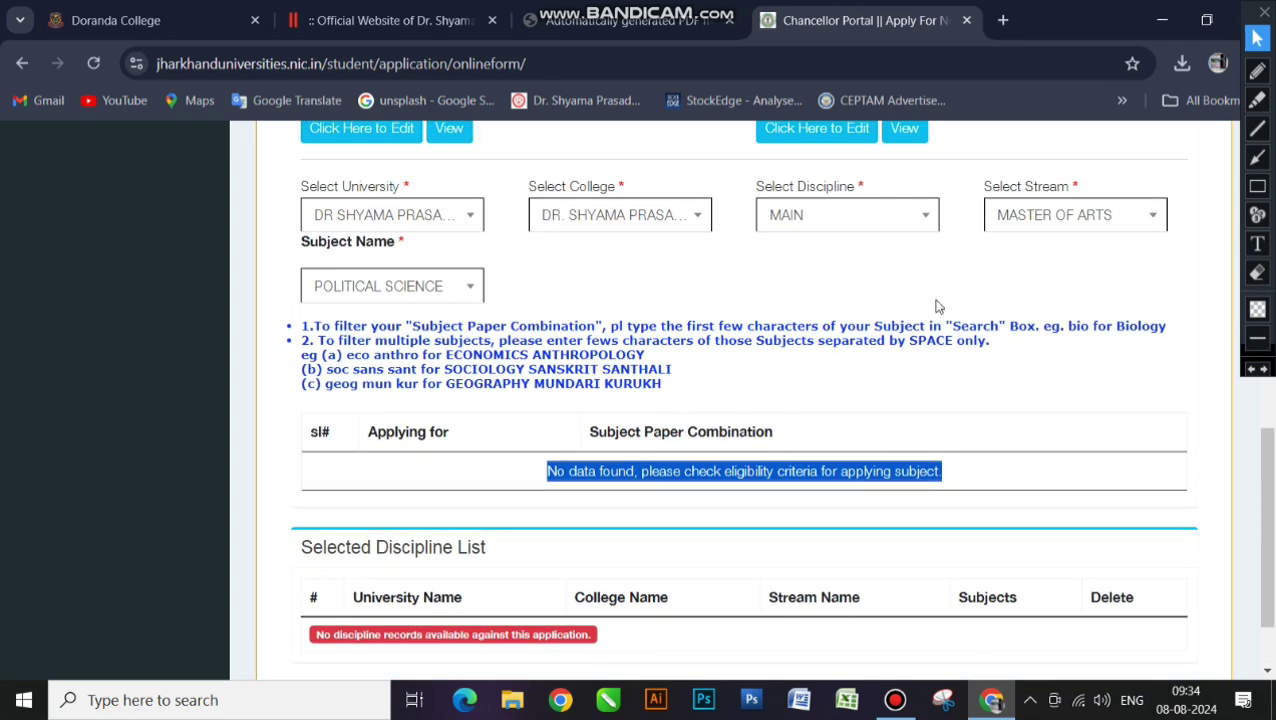
# Switch the stream back to MASTER OF SCIENCE with CHEMISTRY as the subject
pyautogui.click(1013, 224)
pyautogui.click(1006, 318)
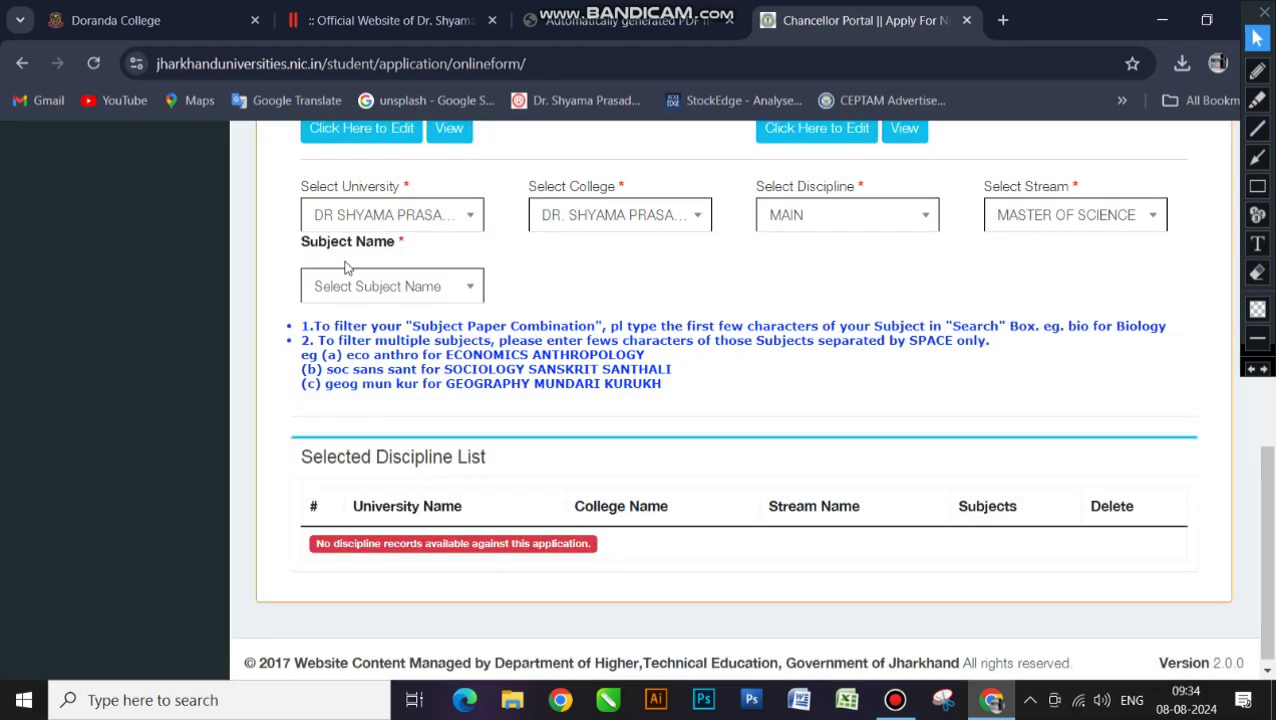
pyautogui.click(352, 286)
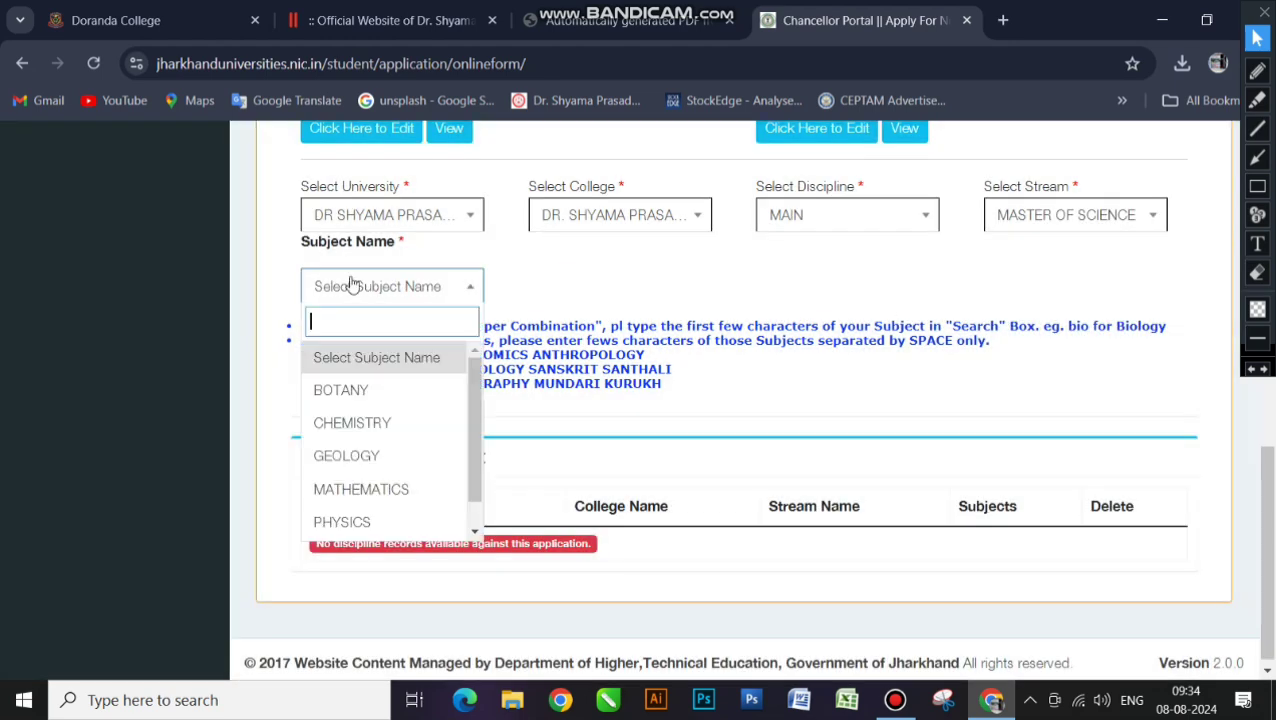
pyautogui.click(324, 436)
pyautogui.moveTo(517, 451); pyautogui.dragTo(952, 487)
# Try MATHEMATICS, CHEMISTRY again, then ZOOLOGY as the science subject
pyautogui.click(437, 282)
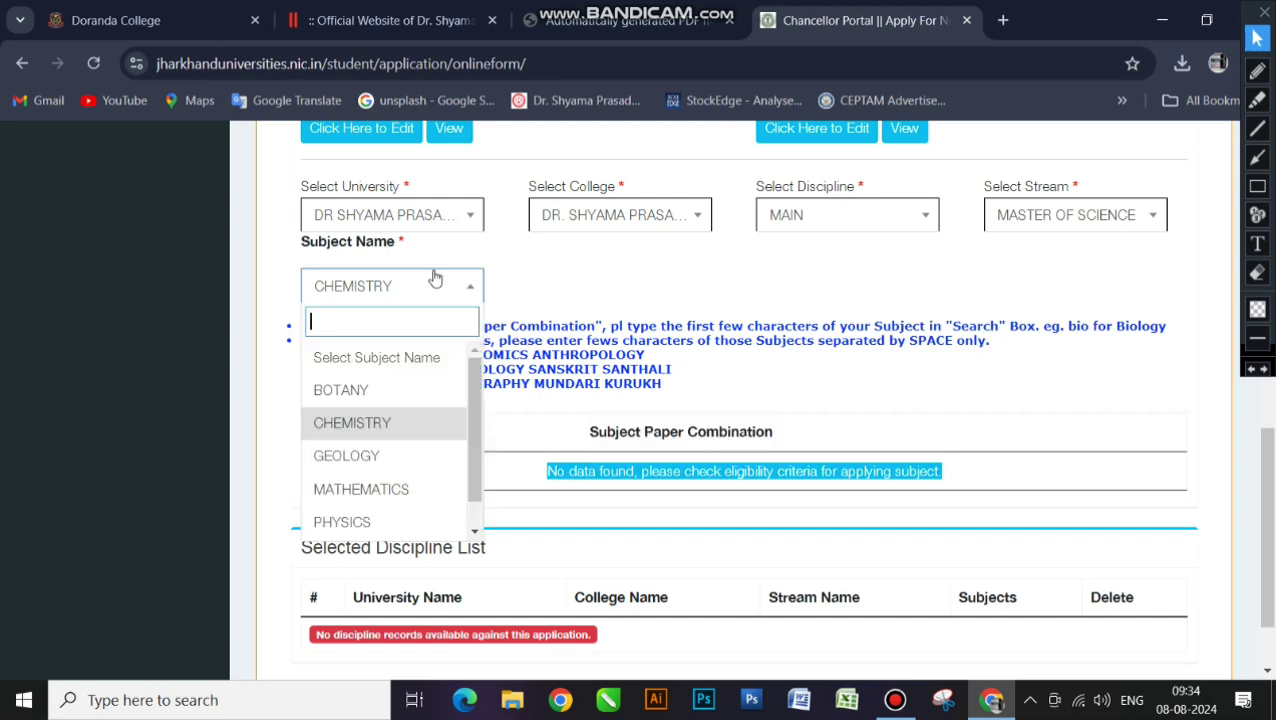
pyautogui.click(369, 484)
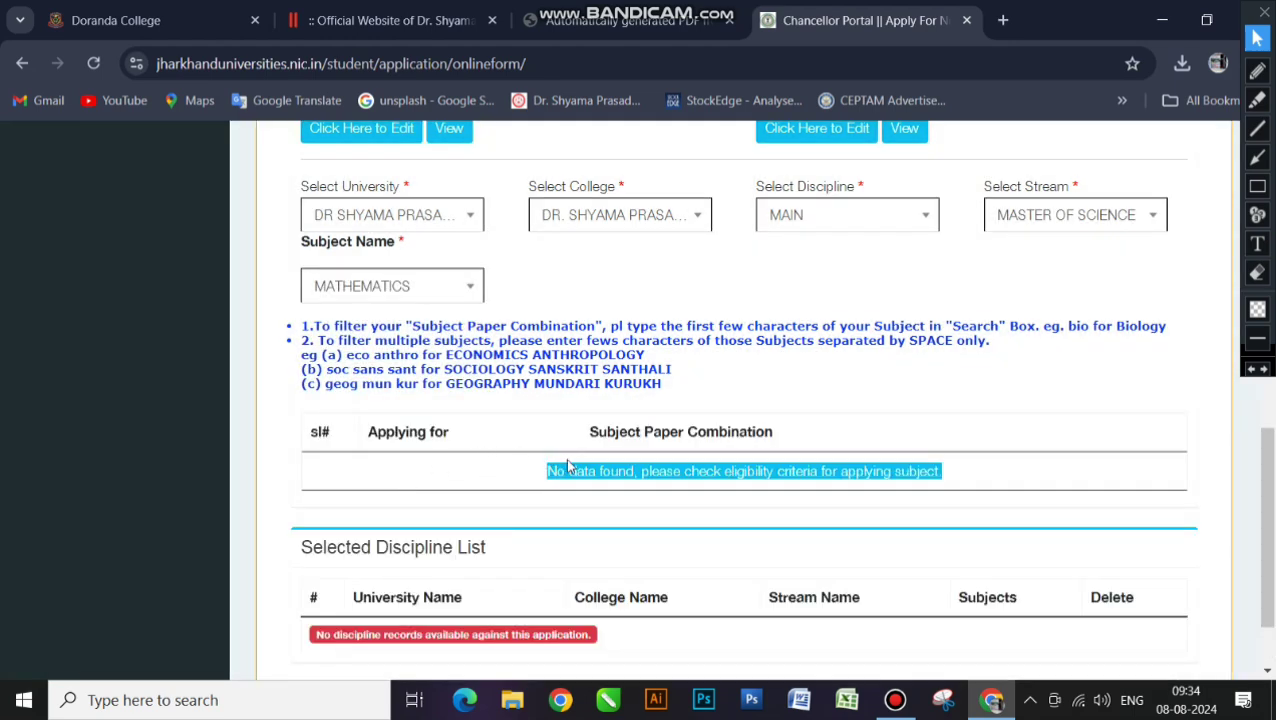
pyautogui.click(440, 295)
pyautogui.click(393, 437)
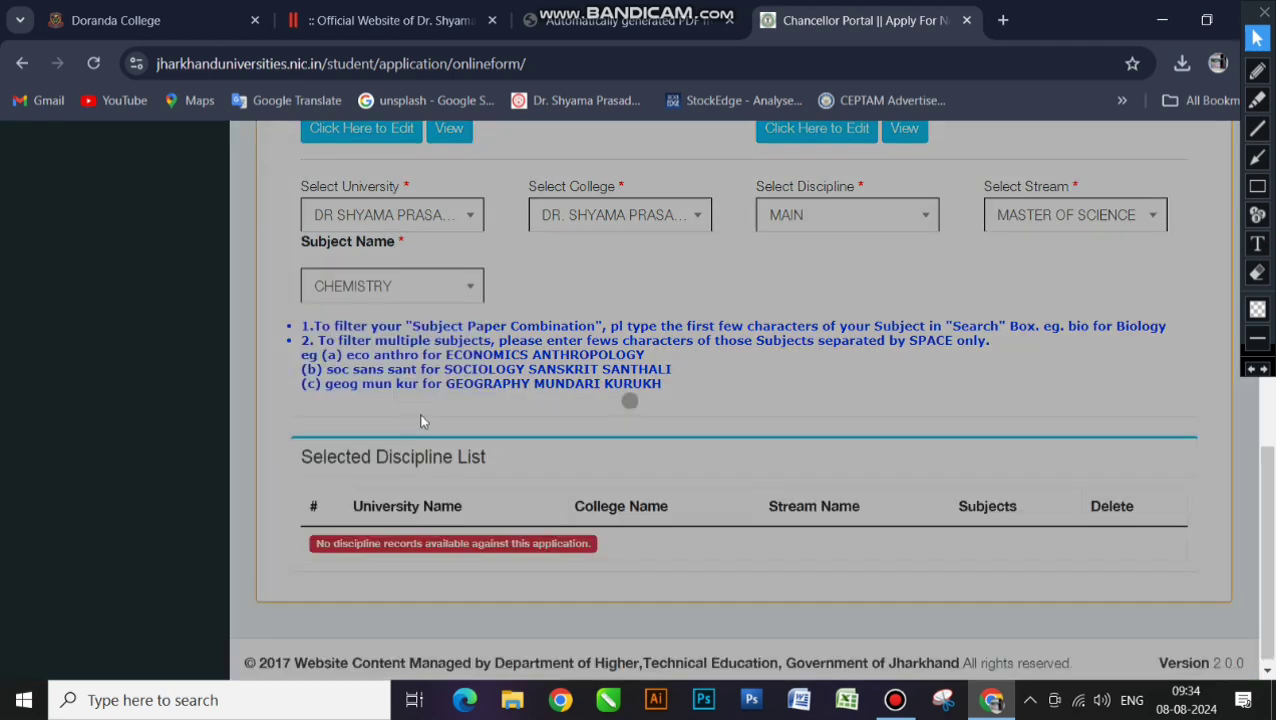
pyautogui.click(421, 296)
pyautogui.scroll(-1, 380, 505)
pyautogui.click(377, 512)
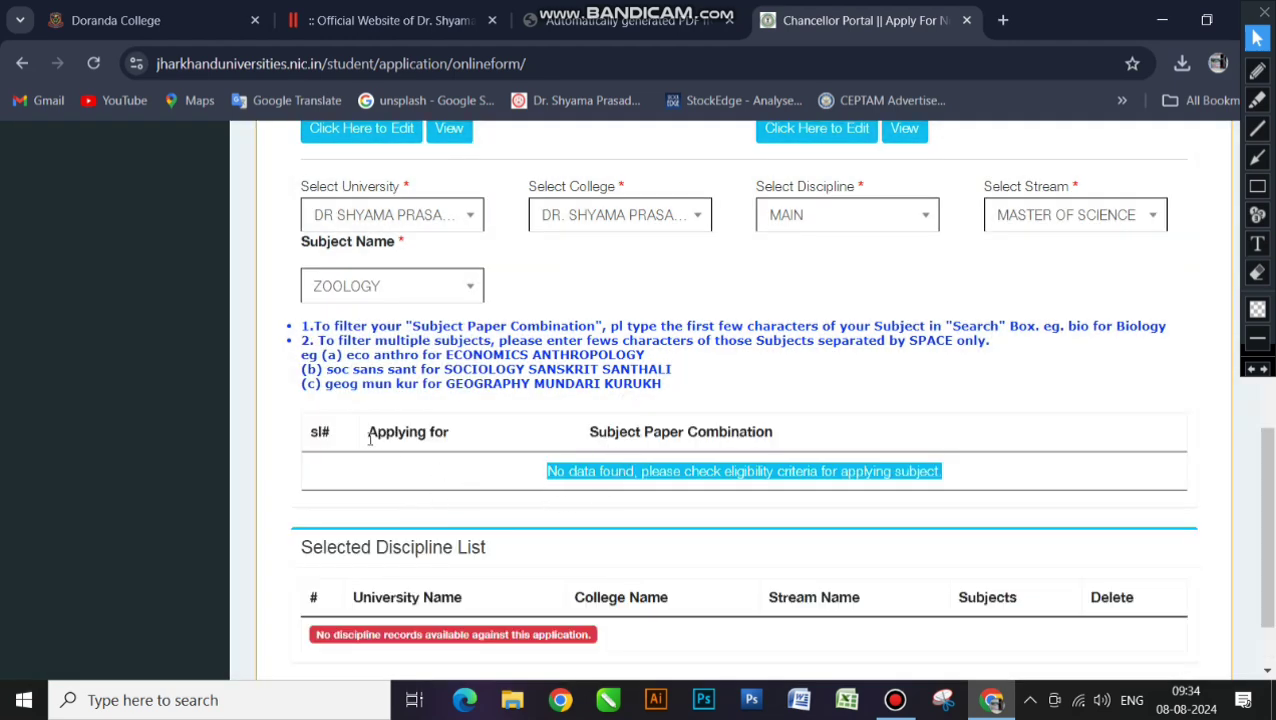
pyautogui.moveTo(369, 440); pyautogui.dragTo(835, 441)
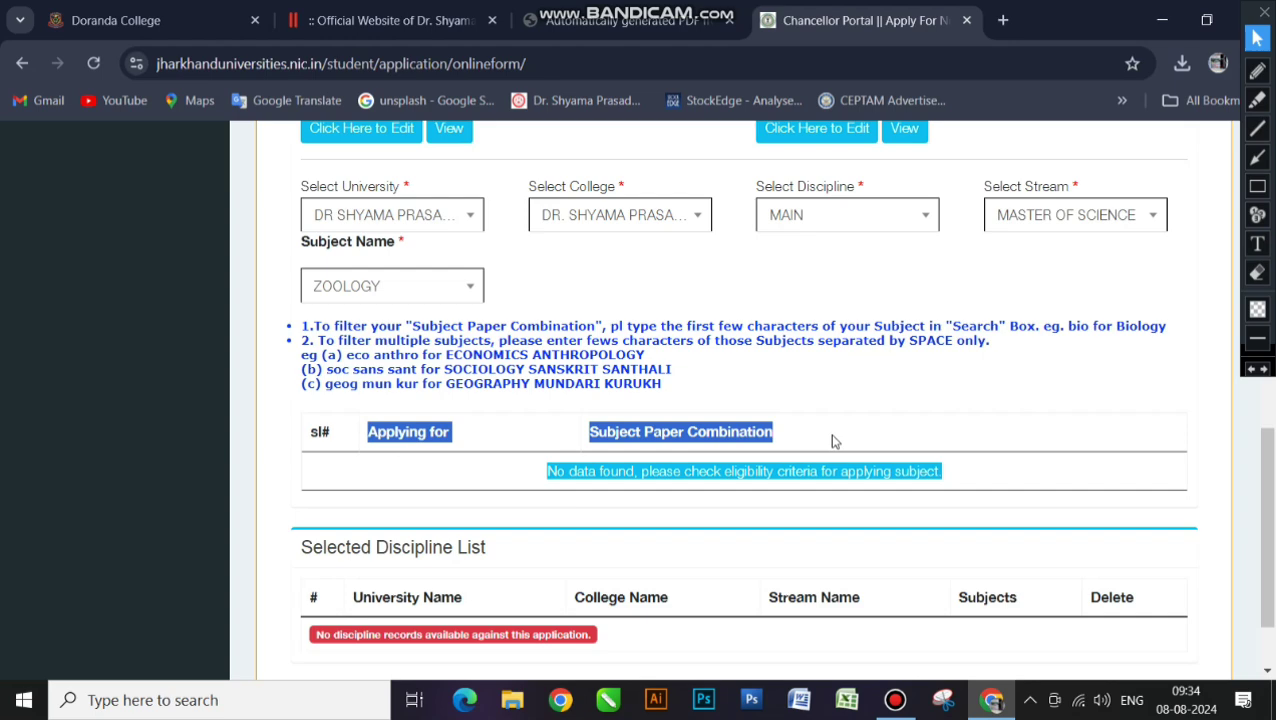
# Change the stream to MASTER OF COMMERCE and choose FINANCIAL ACCOUNTING as the subject
pyautogui.click(1022, 215)
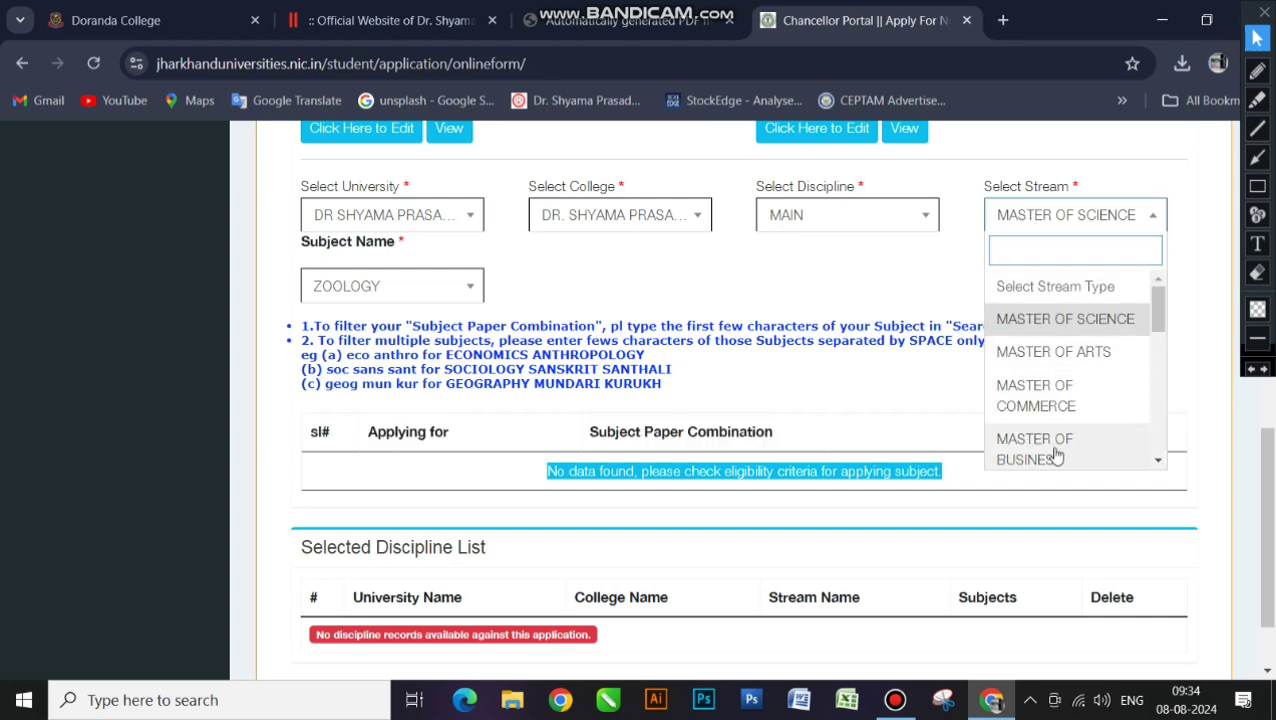
pyautogui.click(1052, 394)
pyautogui.click(425, 289)
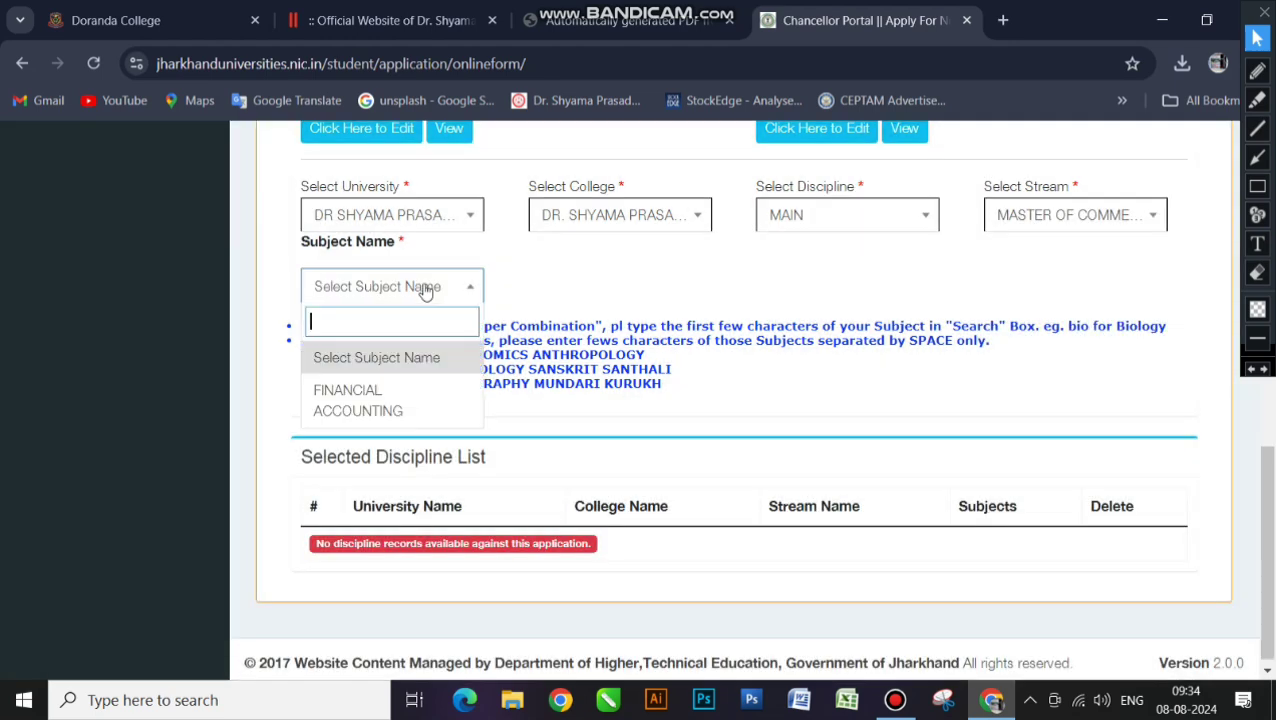
pyautogui.click(373, 410)
pyautogui.moveTo(547, 471); pyautogui.dragTo(970, 480)
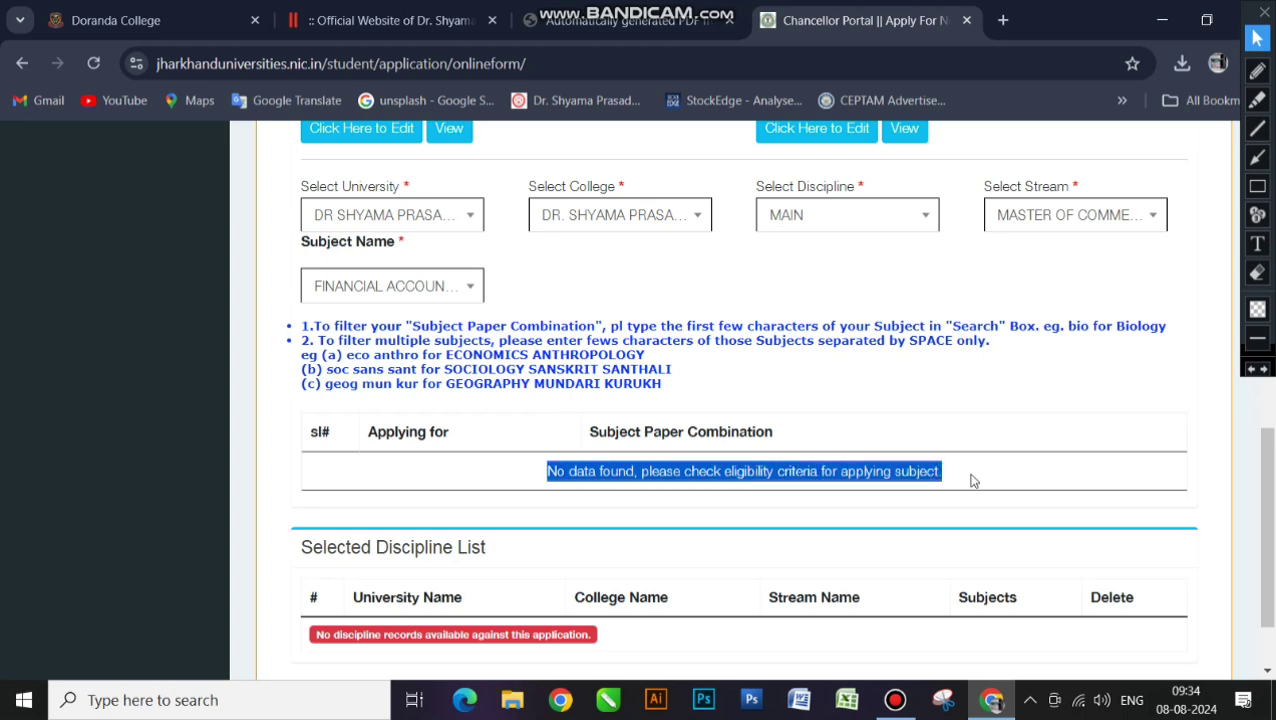